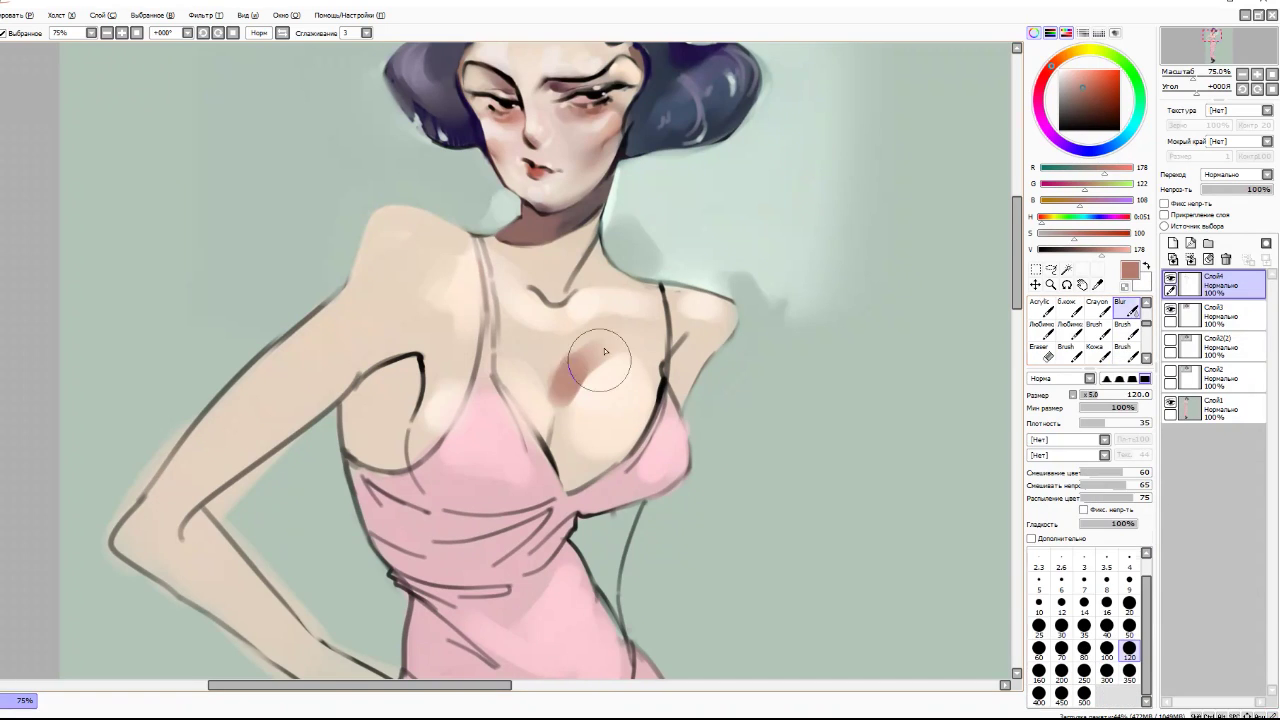
- Sample skin and shadow tones from the figure and fill the gap under the raised arm with muted greyish pink
scroll(709, 271, up, 1)
alt+click(660, 314)
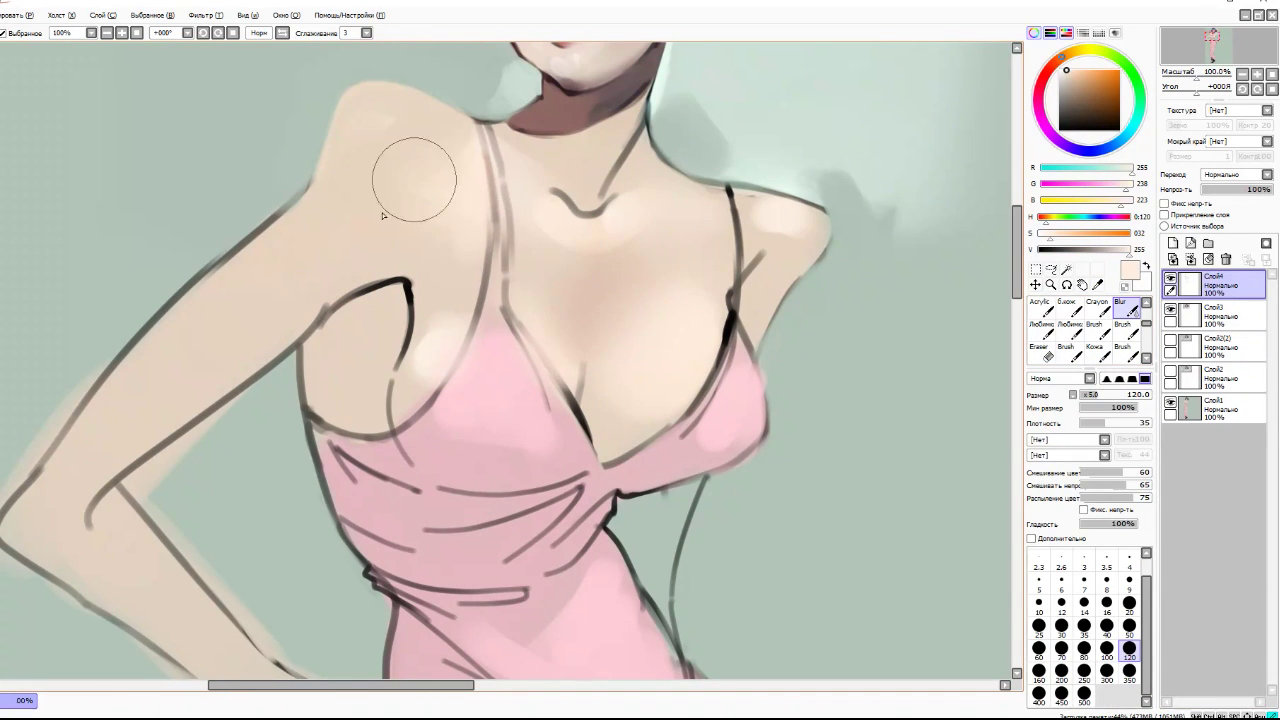
alt+click(400, 333)
alt+click(594, 296)
key(b)
mouse_move(337, 354)
mouse_down()
mouse_move(389, 316)
mouse_move(354, 384)
mouse_move(376, 362)
mouse_move(307, 334)
mouse_up()
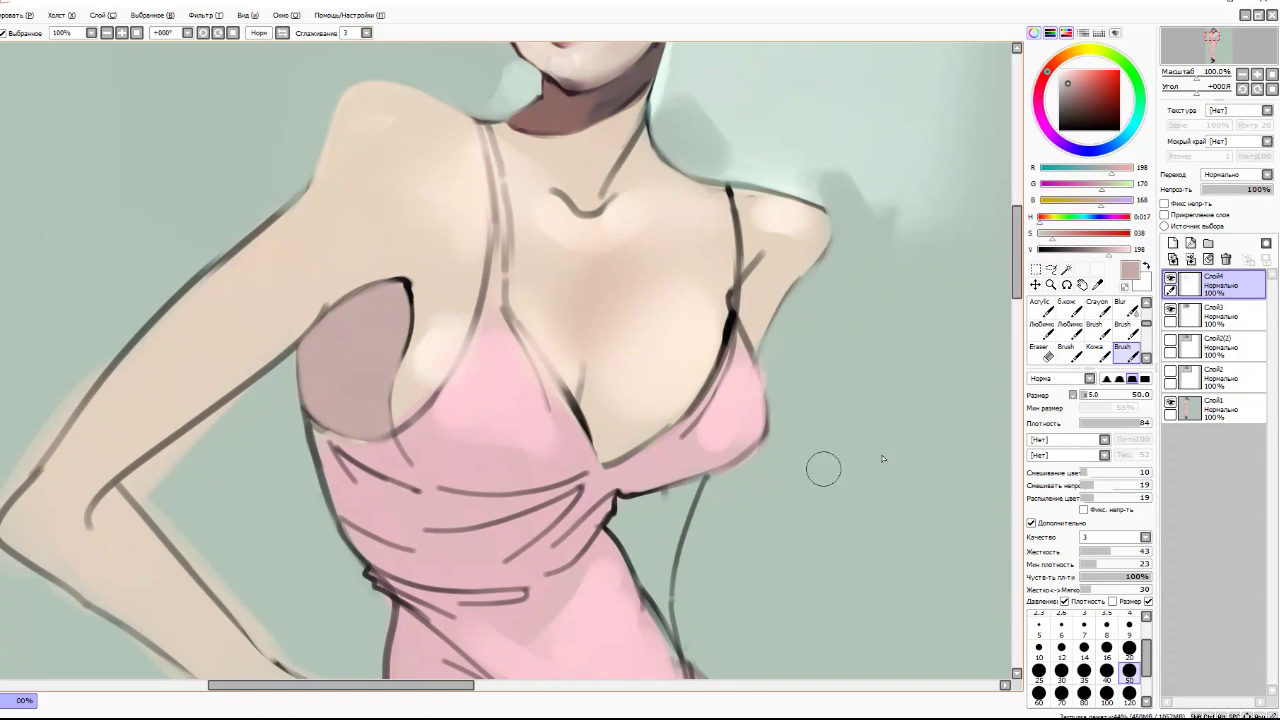
- Paint broad light pink highlights down the dress from the waist to the hem
scroll(744, 333, down, 2)
scroll(951, 237, up, 1)
alt+click(566, 470)
mouse_move(724, 463)
mouse_down()
mouse_move(685, 549)
mouse_move(700, 575)
mouse_up()
scroll(598, 355, down, 1)
drag(545, 392, 568, 478)
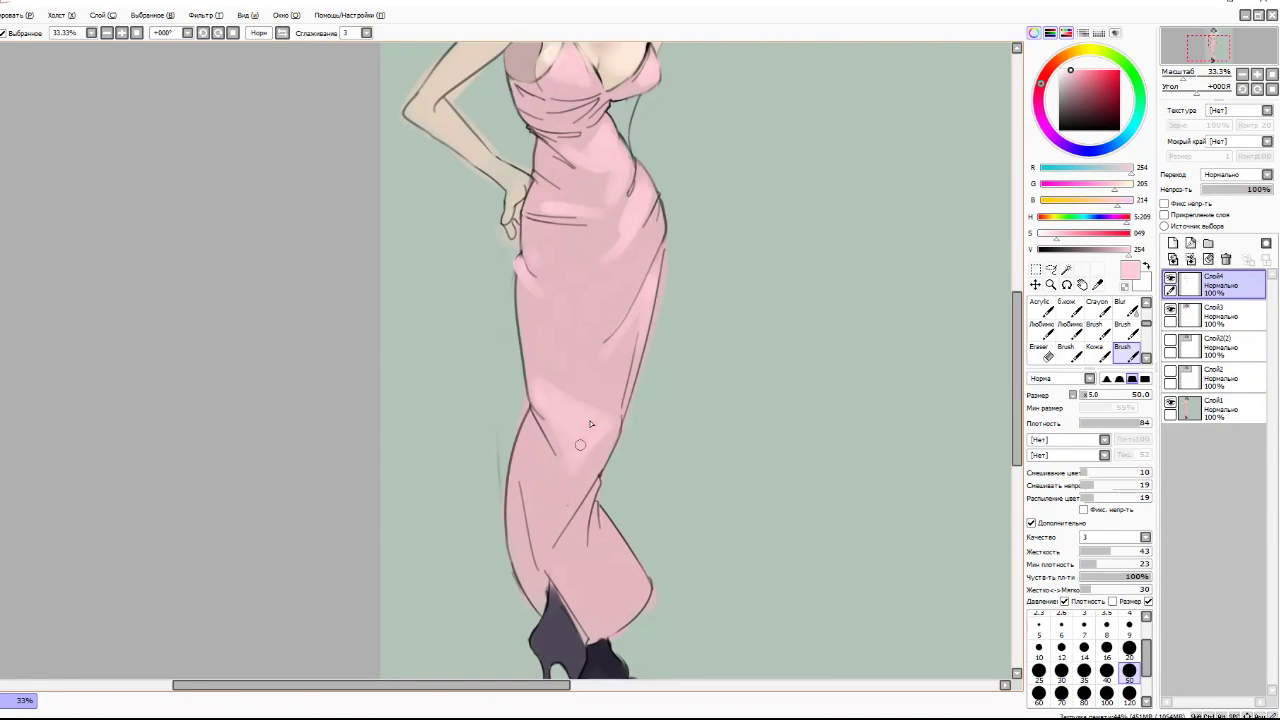
drag(601, 541, 623, 574)
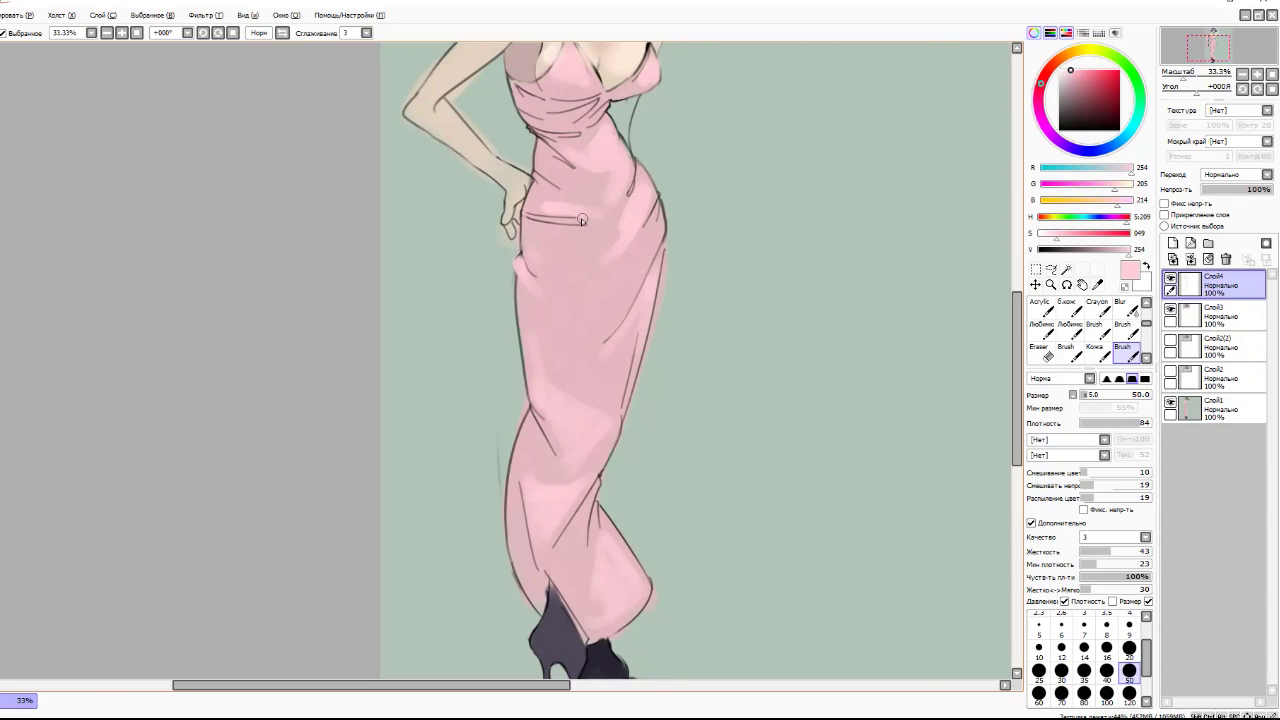
scroll(657, 50, down, 2)
scroll(640, 300, up, 2)
click(1129, 693)
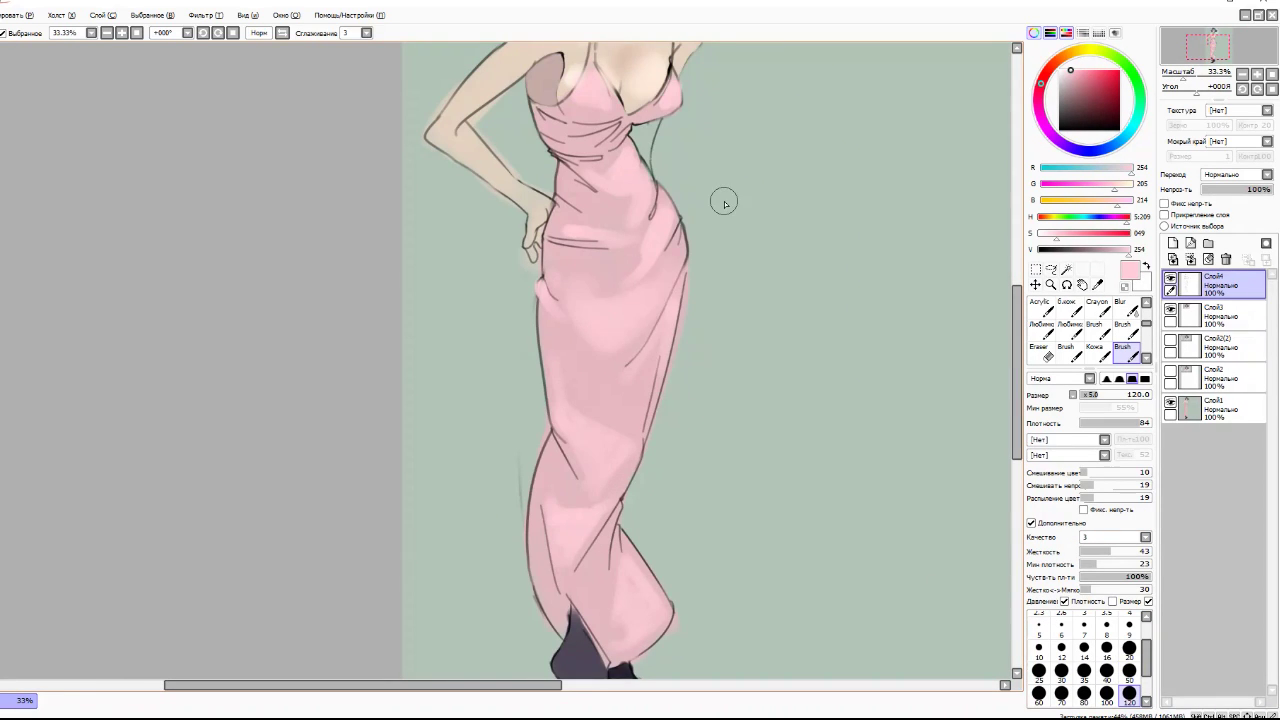
- Paint the near shoulder strap and cup edge in a more saturated pink with a size 20 brush
scroll(723, 200, up, 1)
scroll(606, 131, up, 3)
click(1129, 647)
drag(505, 335, 530, 303)
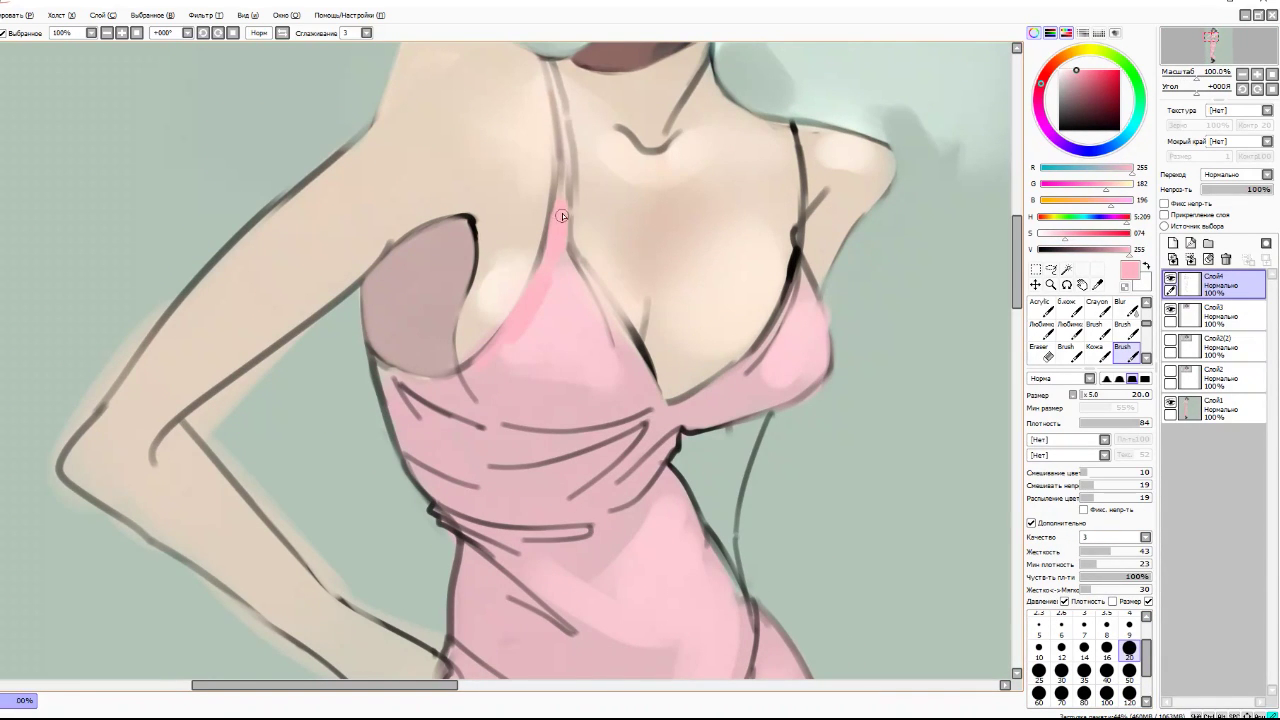
drag(512, 385, 633, 428)
key(ctrl+z)
drag(490, 388, 604, 402)
- Shade the bodice folds, side seam and waist creases with dark purple at brush size 20
drag(776, 396, 556, 438)
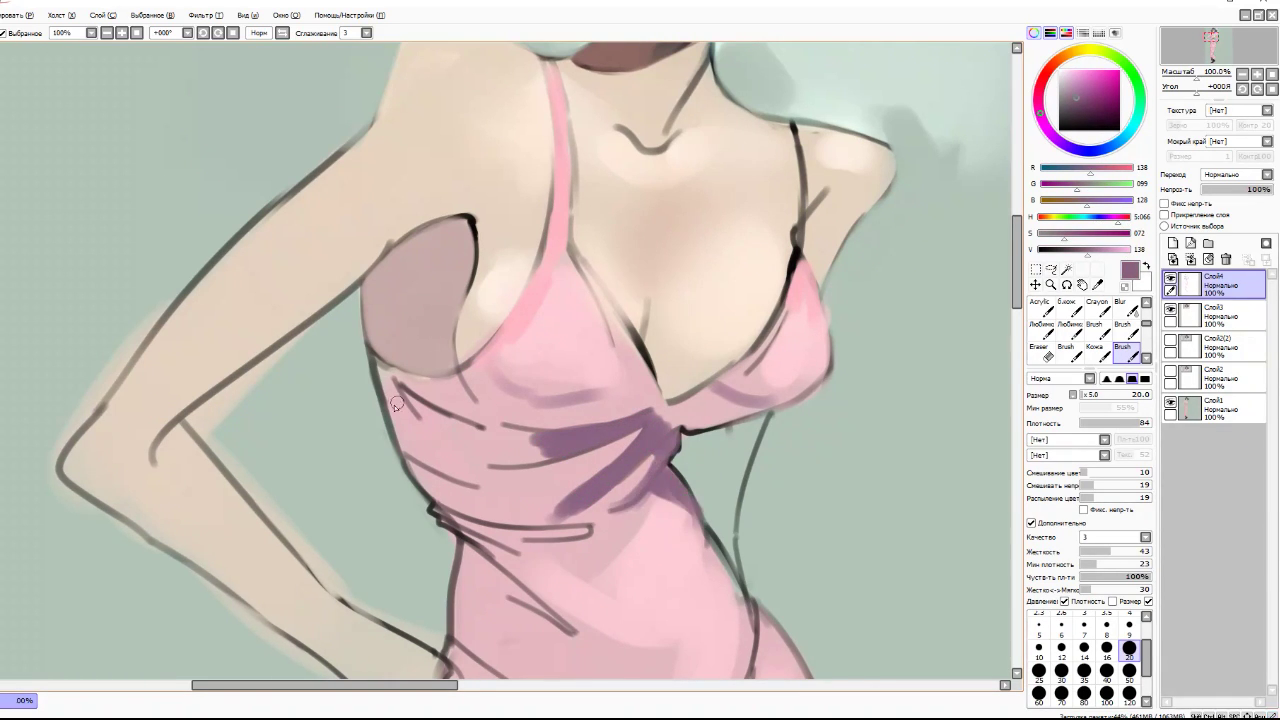
scroll(448, 495, down, 3)
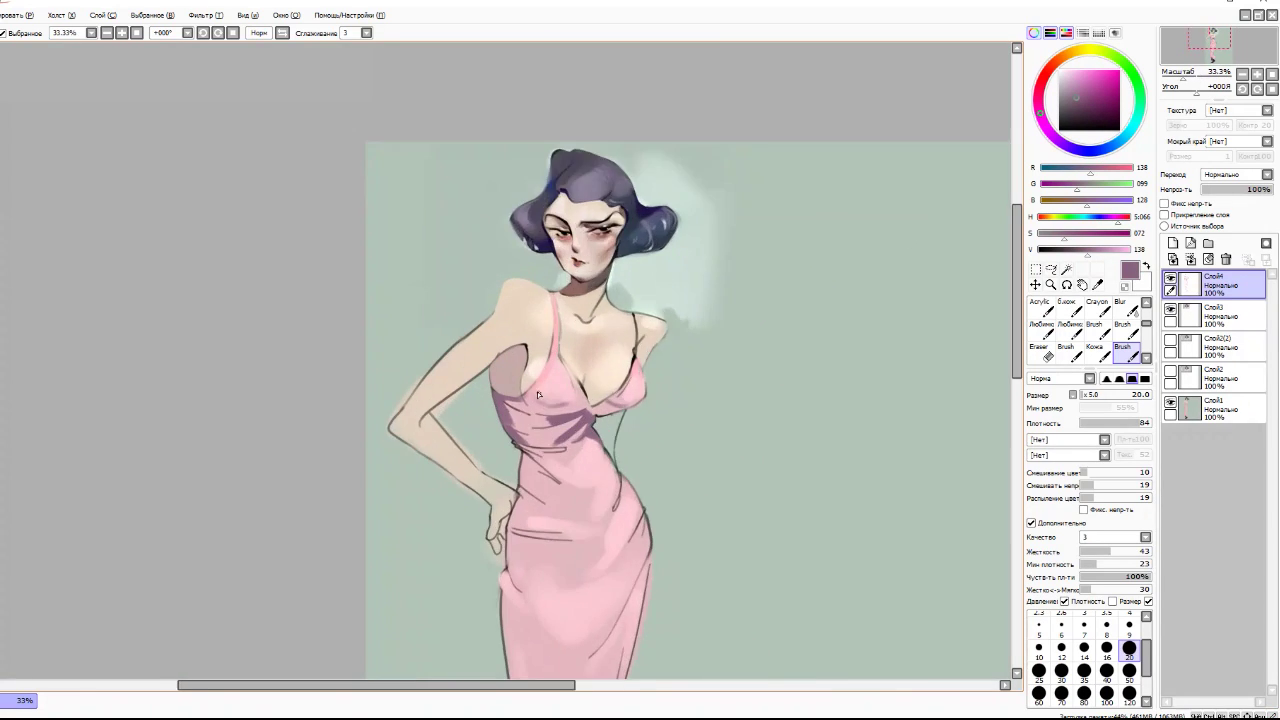
scroll(537, 391, up, 5)
mouse_move(632, 532)
mouse_down()
mouse_move(485, 545)
mouse_move(448, 648)
mouse_up()
drag(770, 440, 820, 548)
scroll(900, 570, down, 2)
scroll(728, 433, up, 1)
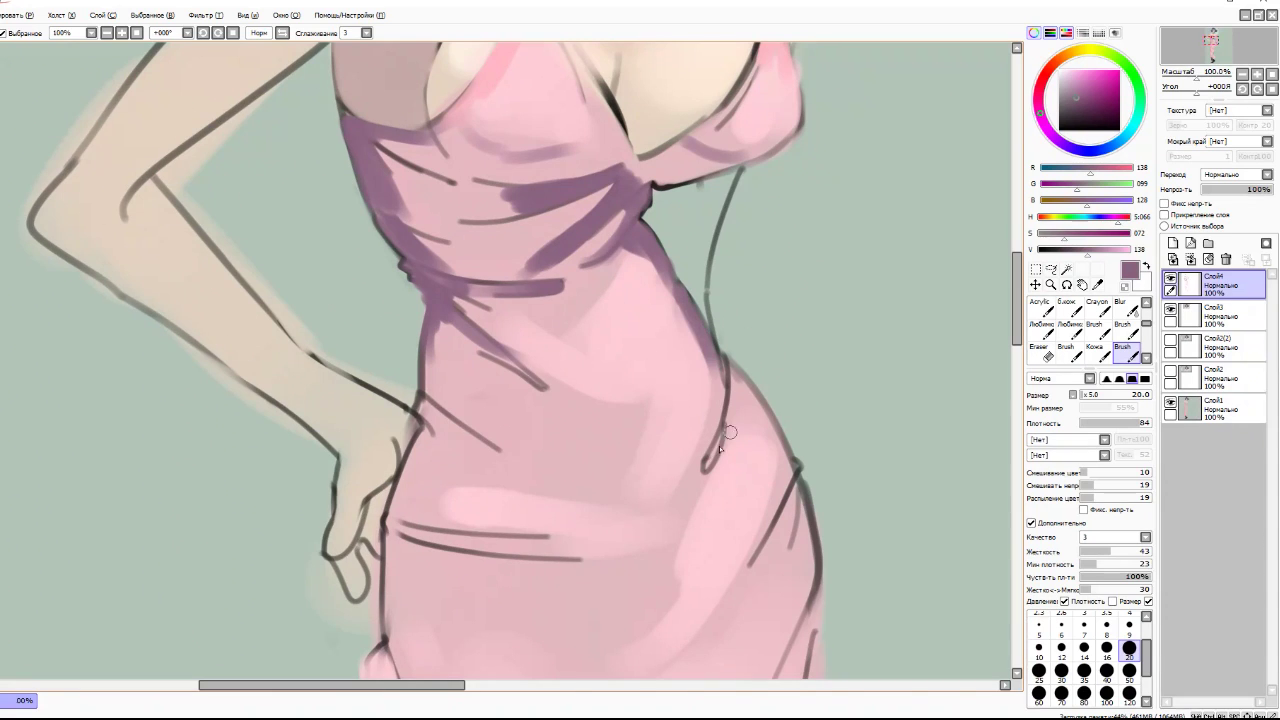
drag(728, 433, 706, 465)
drag(425, 395, 520, 455)
mouse_move(435, 330)
mouse_down()
mouse_move(540, 450)
mouse_move(450, 410)
mouse_up()
- Paint lighter purple (RGB 204, 147, 190) over the waist shadow, bodice folds and side edges of the dress
alt+click(440, 375)
drag(425, 355, 520, 450)
drag(590, 228, 548, 262)
mouse_move(534, 196)
mouse_down()
mouse_move(608, 186)
mouse_move(670, 270)
mouse_move(682, 356)
mouse_up()
drag(432, 294, 404, 248)
drag(414, 258, 369, 191)
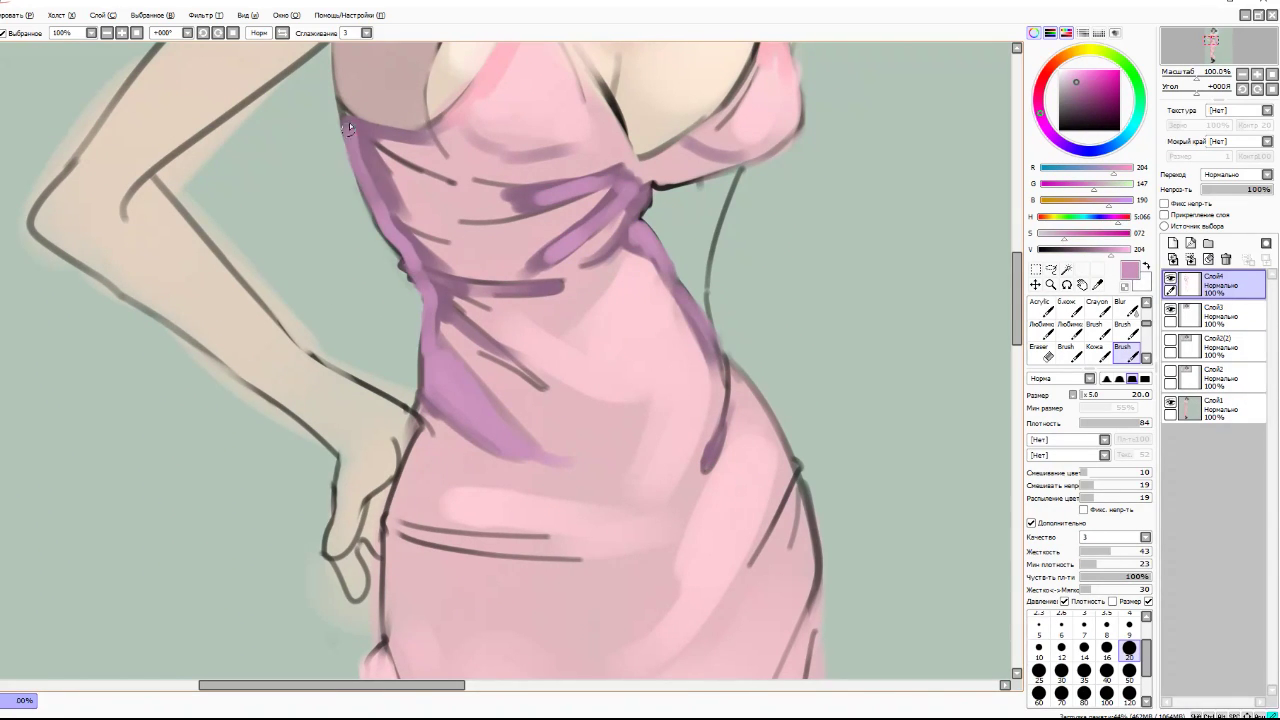
- Cover the dress band beneath the bust with muted pink shadow (RGB 190, 151, 166)
alt+click(540, 180)
mouse_move(615, 162)
mouse_down()
mouse_move(464, 167)
mouse_move(449, 135)
mouse_move(503, 166)
mouse_move(612, 150)
mouse_move(557, 177)
mouse_move(380, 142)
mouse_up()
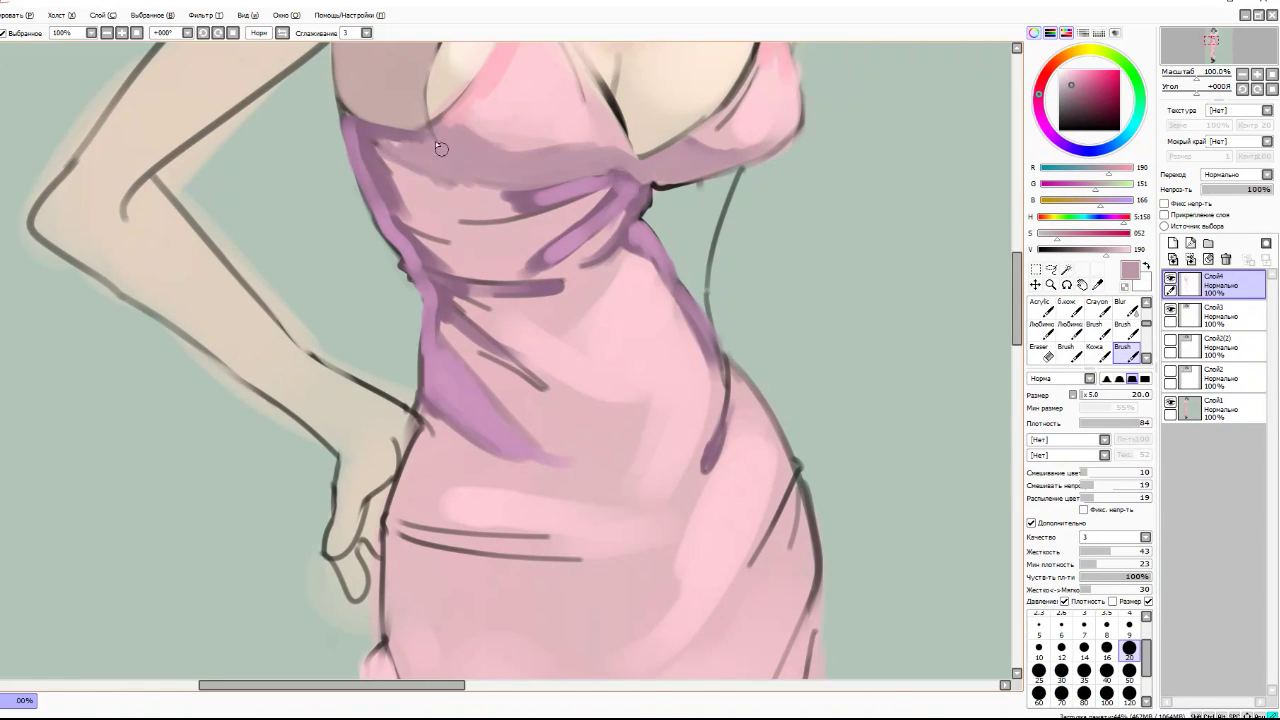
scroll(621, 280, down, 5)
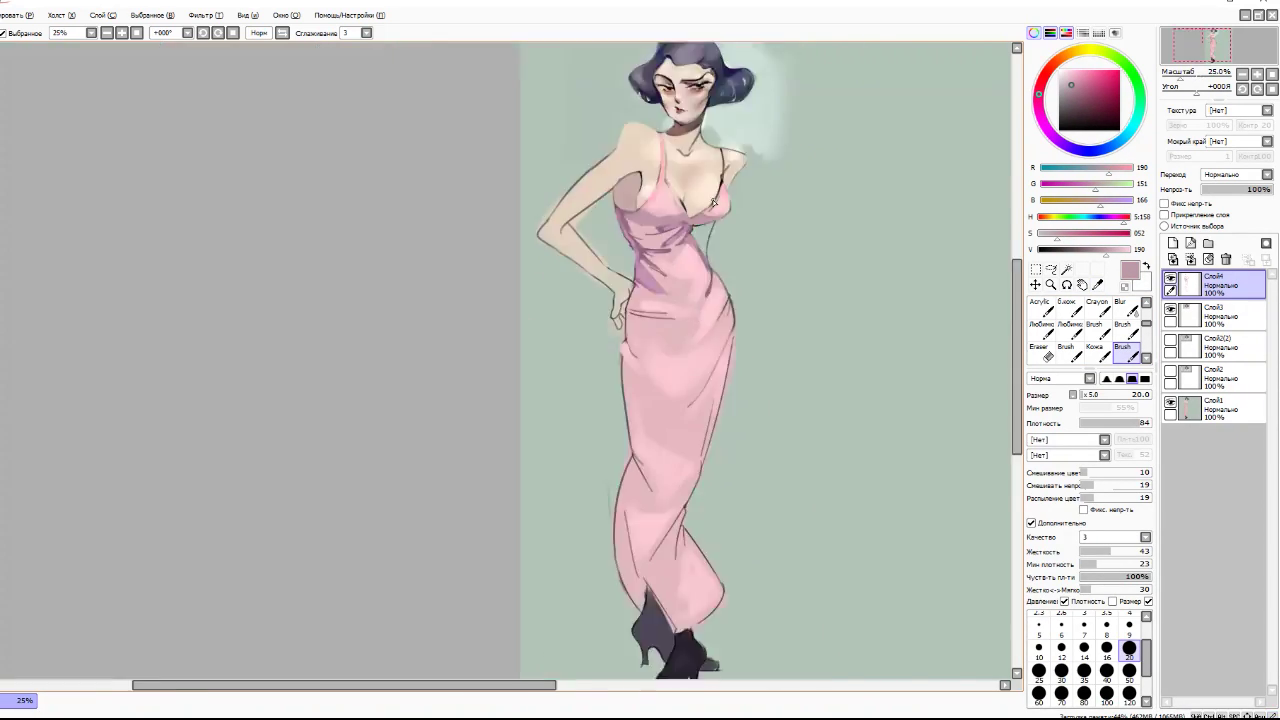
- Blend the purple shading on the bodice, waist and hip with the Blur brush at size 50
scroll(559, 387, up, 5)
key(v)
drag(440, 225, 580, 245)
drag(500, 220, 591, 318)
drag(745, 335, 800, 500)
mouse_move(620, 495)
mouse_down()
mouse_move(515, 370)
mouse_move(590, 395)
mouse_up()
drag(800, 405, 808, 423)
scroll(590, 148, down, 5)
scroll(590, 148, up, 5)
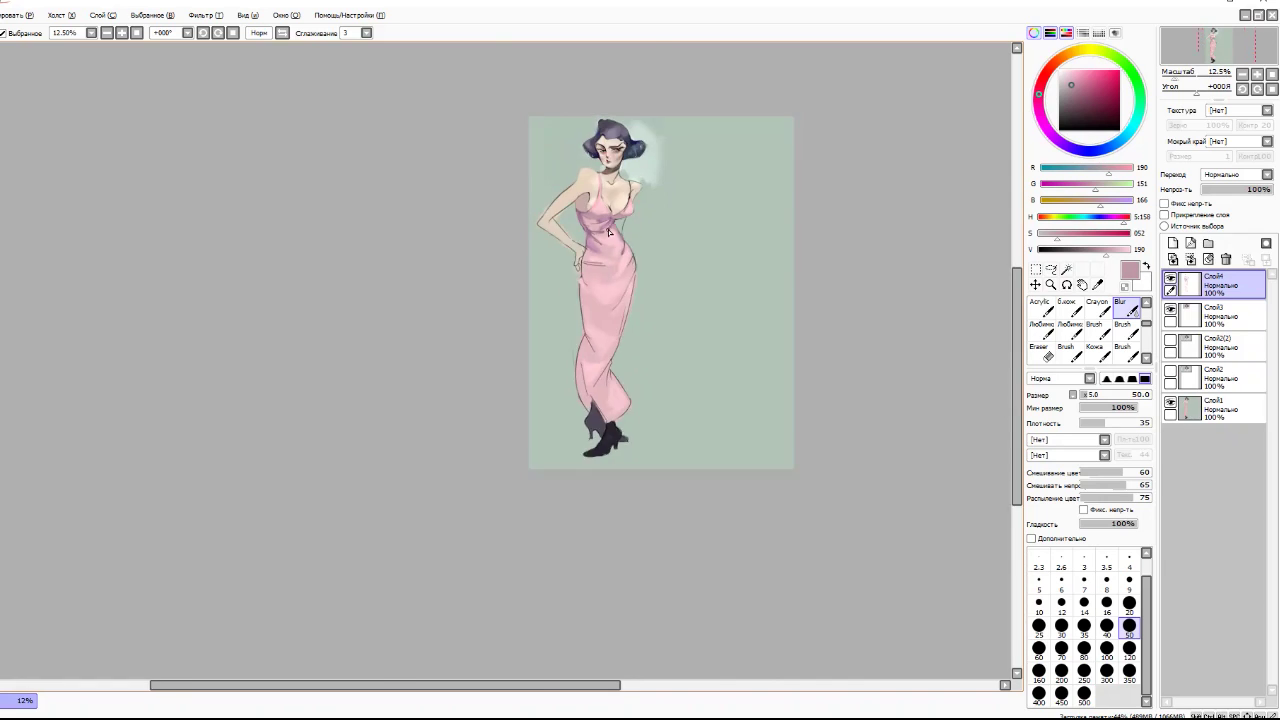
- Add a new layer and hatch muted pink shadows along the hip and thigh folds of the skirt
key(b)
key(ctrl+shift+n)
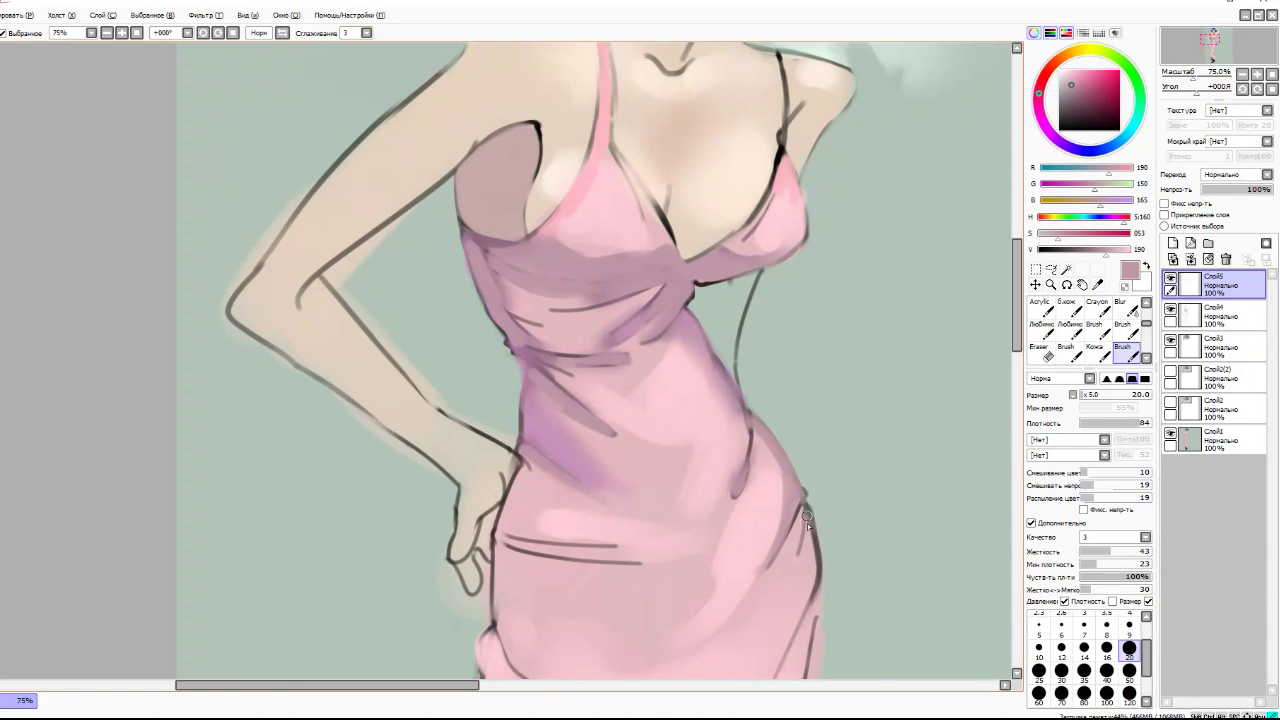
scroll(807, 523, down, 3)
scroll(650, 480, up, 3)
drag(690, 370, 600, 500)
drag(650, 410, 550, 585)
drag(384, 376, 420, 578)
scroll(420, 578, down, 3)
scroll(530, 335, up, 2)
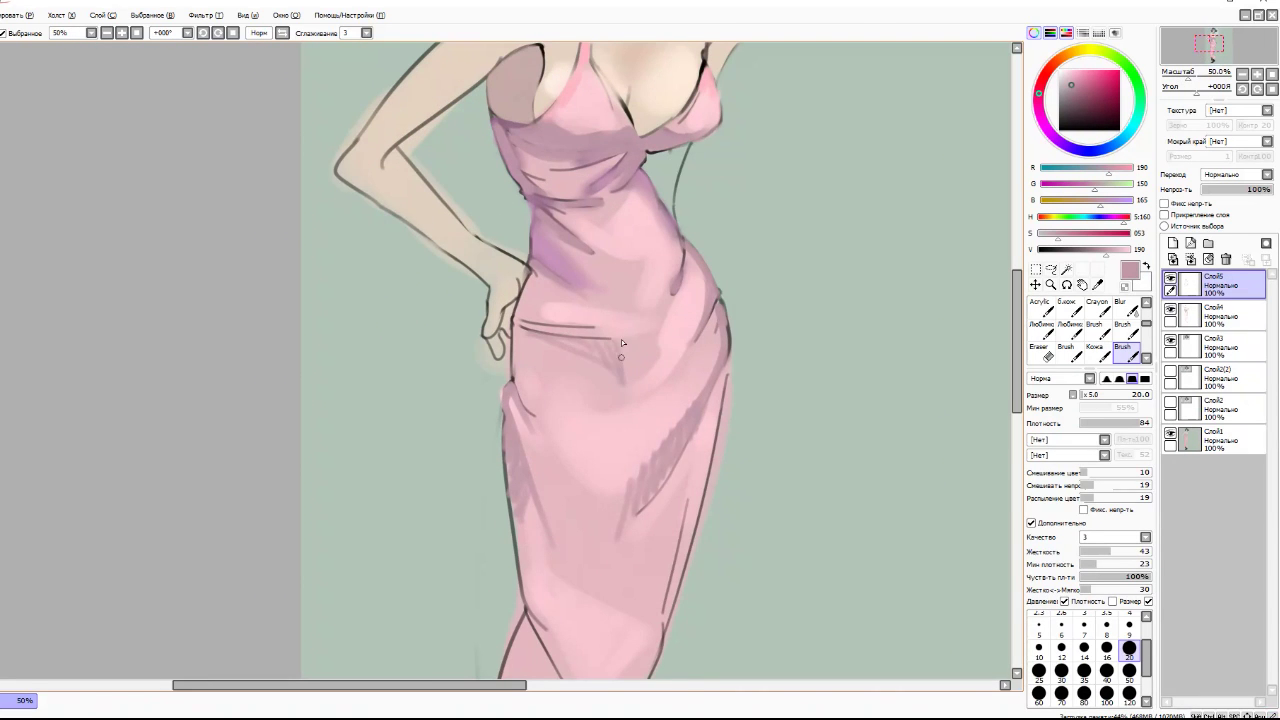
- Hatch muted pink fold shadows below the waist crease and around the knee and lower skirt
scroll(621, 343, down, 3)
scroll(650, 420, up, 3)
drag(645, 390, 703, 480)
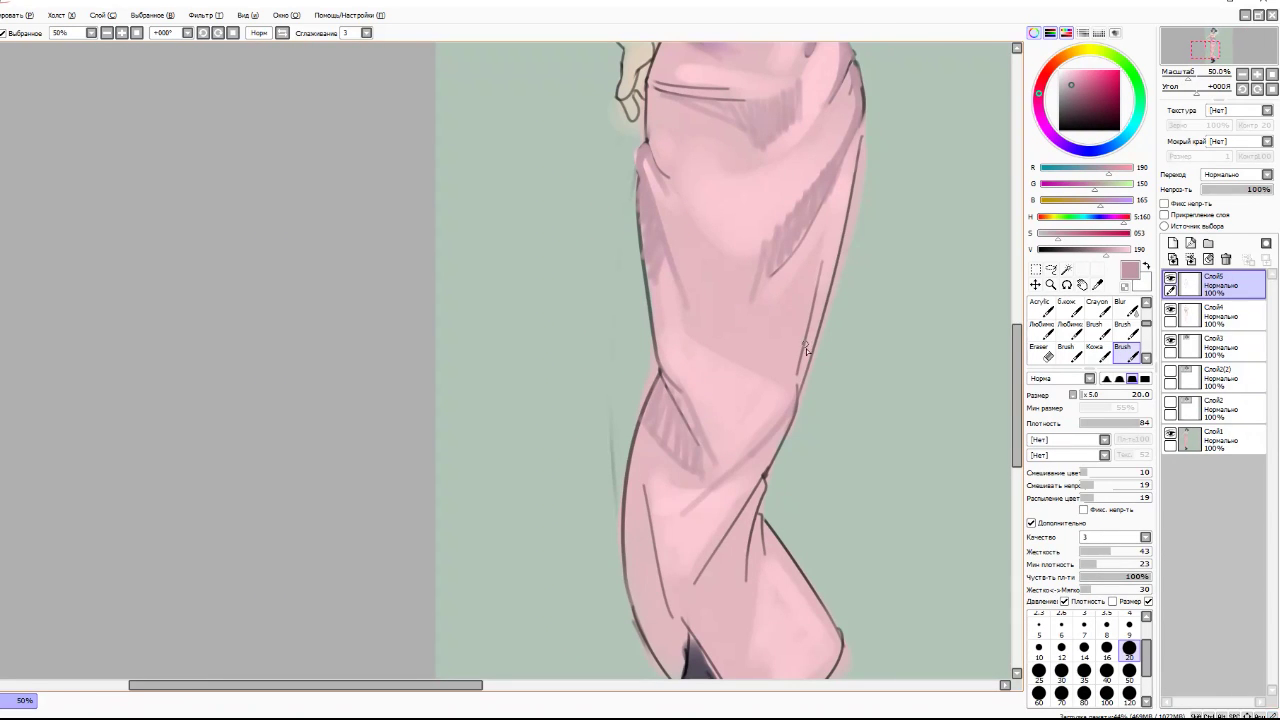
drag(637, 457, 657, 615)
scroll(657, 615, down, 3)
scroll(729, 168, up, 1)
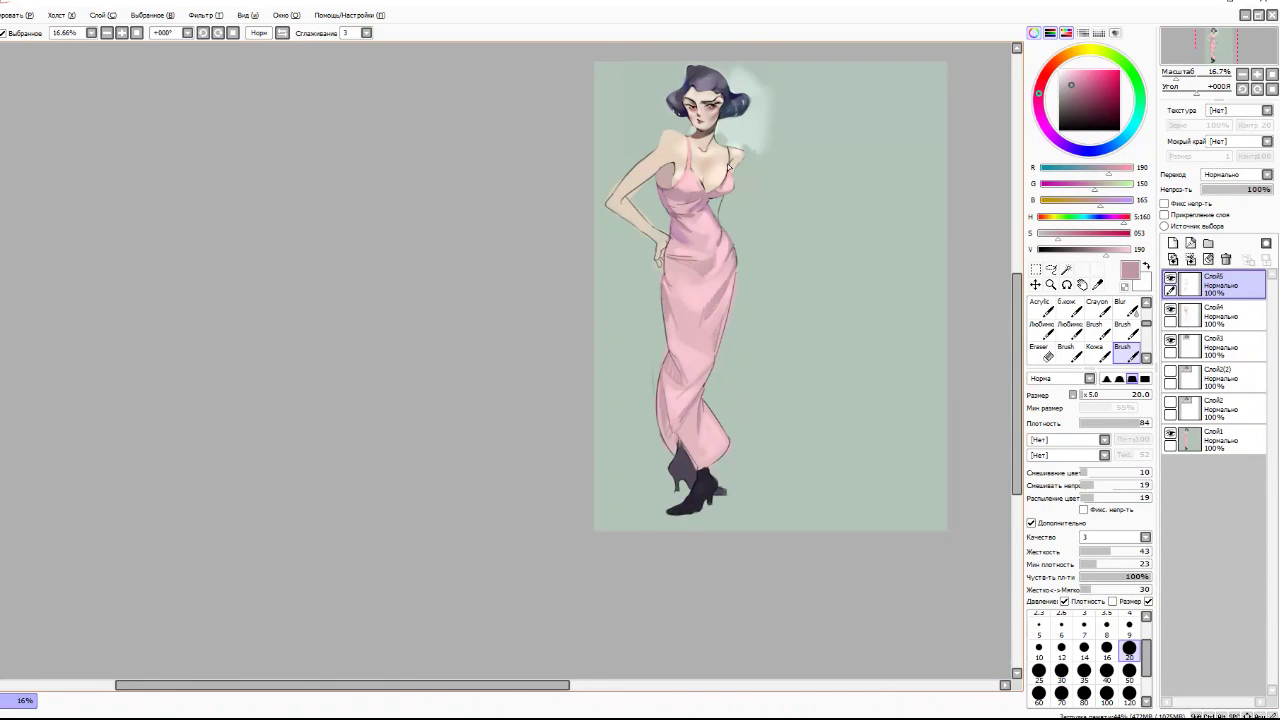
- Outline the strap, neckline and underside of the bust in dark purple with a size 9 brush
scroll(729, 168, up, 5)
alt+click(886, 274)
key(bracketleft)
key(bracketleft)
key(bracketleft)
key(bracketleft)
key(bracketleft)
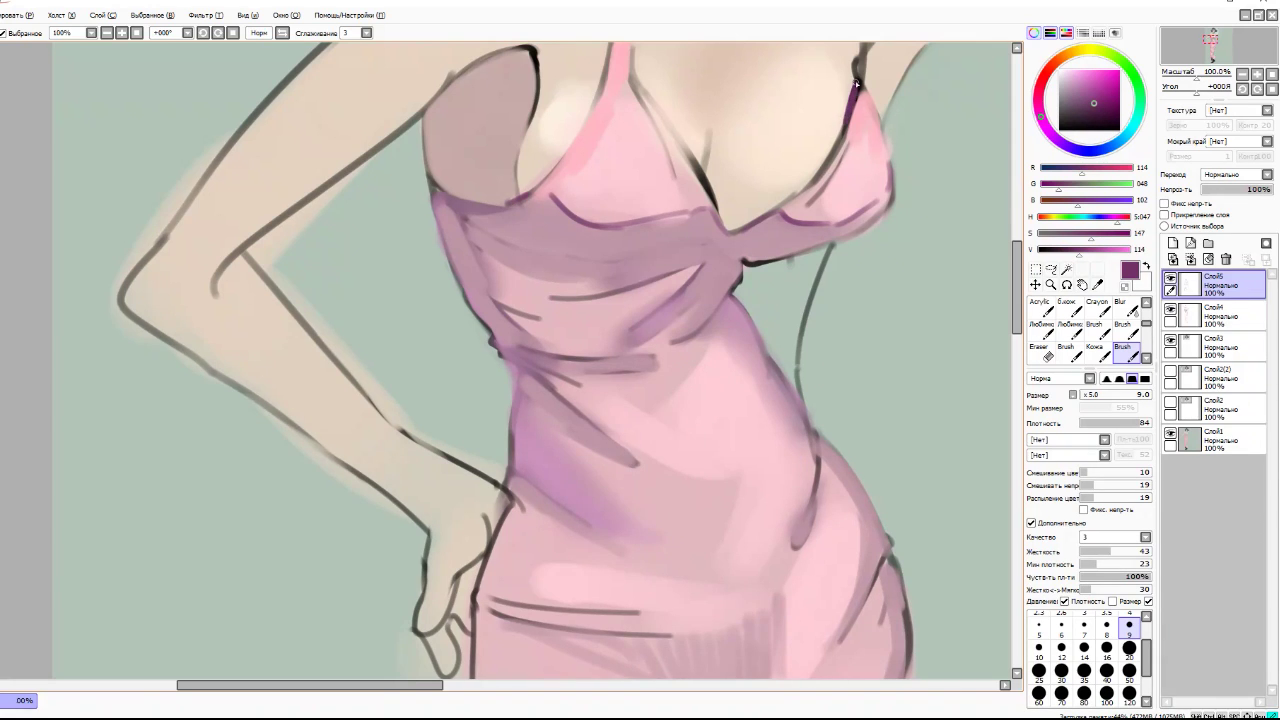
drag(849, 110, 830, 160)
scroll(830, 160, down, 3)
scroll(552, 97, up, 3)
drag(425, 407, 536, 328)
- Soften the dark purple lines under both cups with the Blur brush at size 50
alt+click(594, 320)
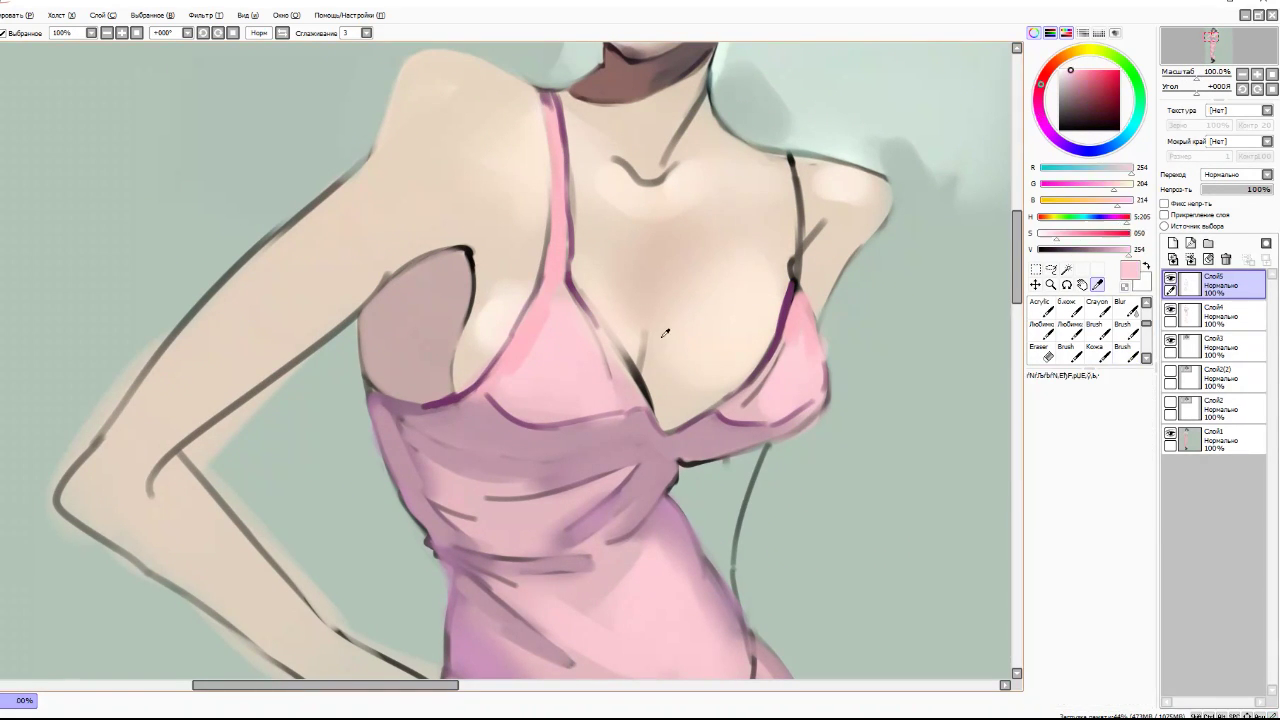
click(1120, 308)
mouse_move(478, 392)
mouse_down()
mouse_move(606, 414)
mouse_move(810, 402)
mouse_up()
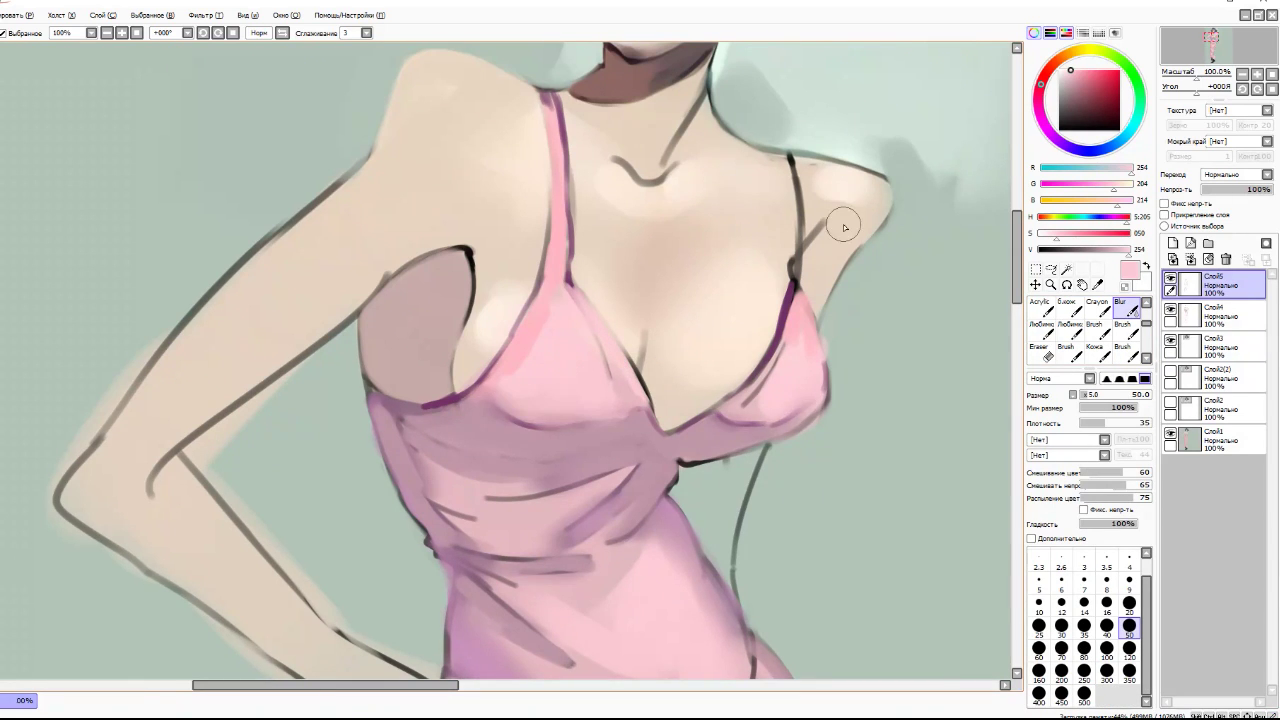
- Shade the underside of the bent upper arm with a reddish brown skin shadow and blend it smoothly
scroll(843, 223, down, 3)
scroll(627, 246, up, 3)
alt+click(627, 246)
mouse_move(290, 365)
mouse_down()
mouse_move(410, 288)
mouse_move(259, 462)
mouse_up()
click(1097, 284)
click(1130, 350)
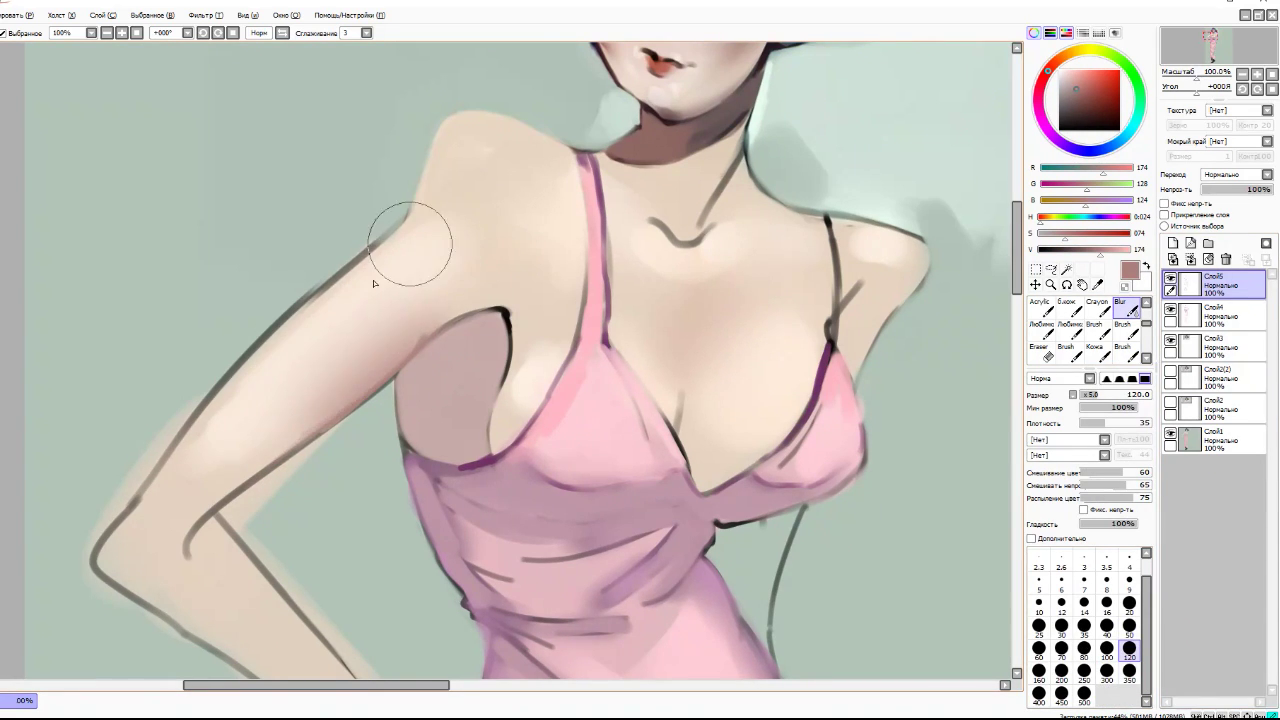
- Paint pale green background around the near shoulder and redraw its contour with a dark maroon line at size 9
scroll(457, 214, down, 3)
scroll(775, 333, up, 2)
alt+click(775, 333)
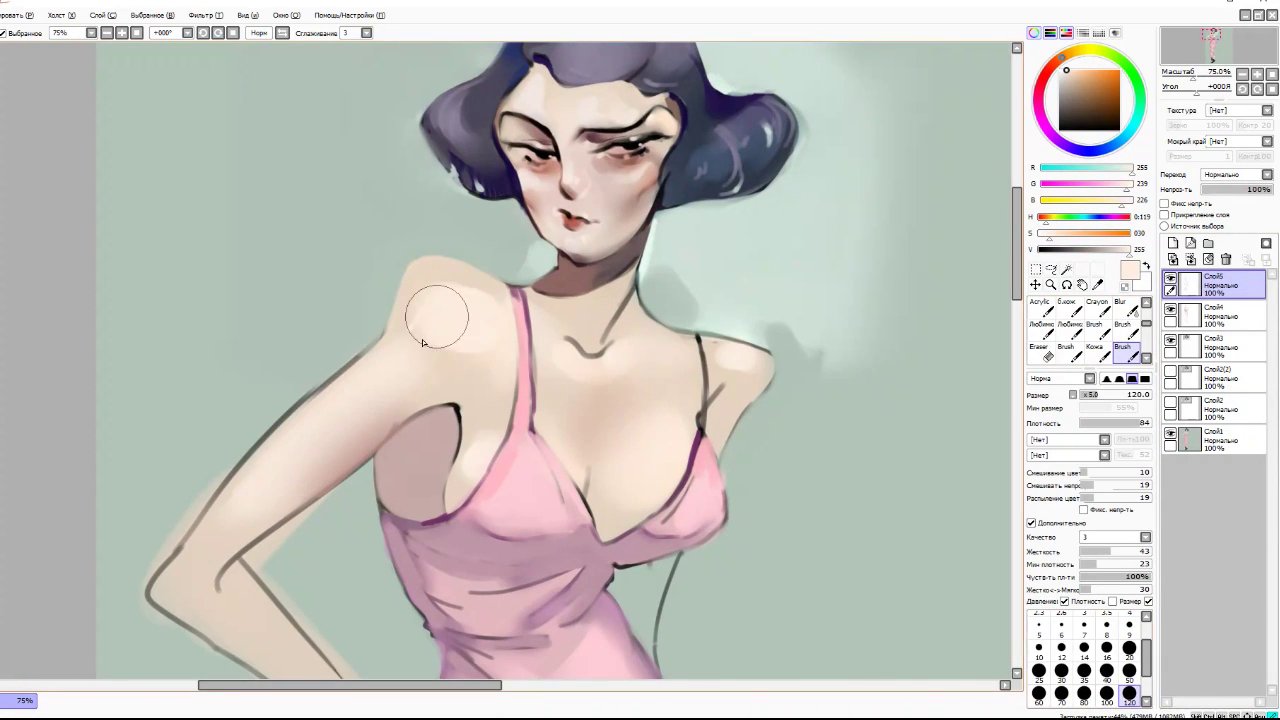
drag(490, 252, 404, 243)
alt+click(465, 345)
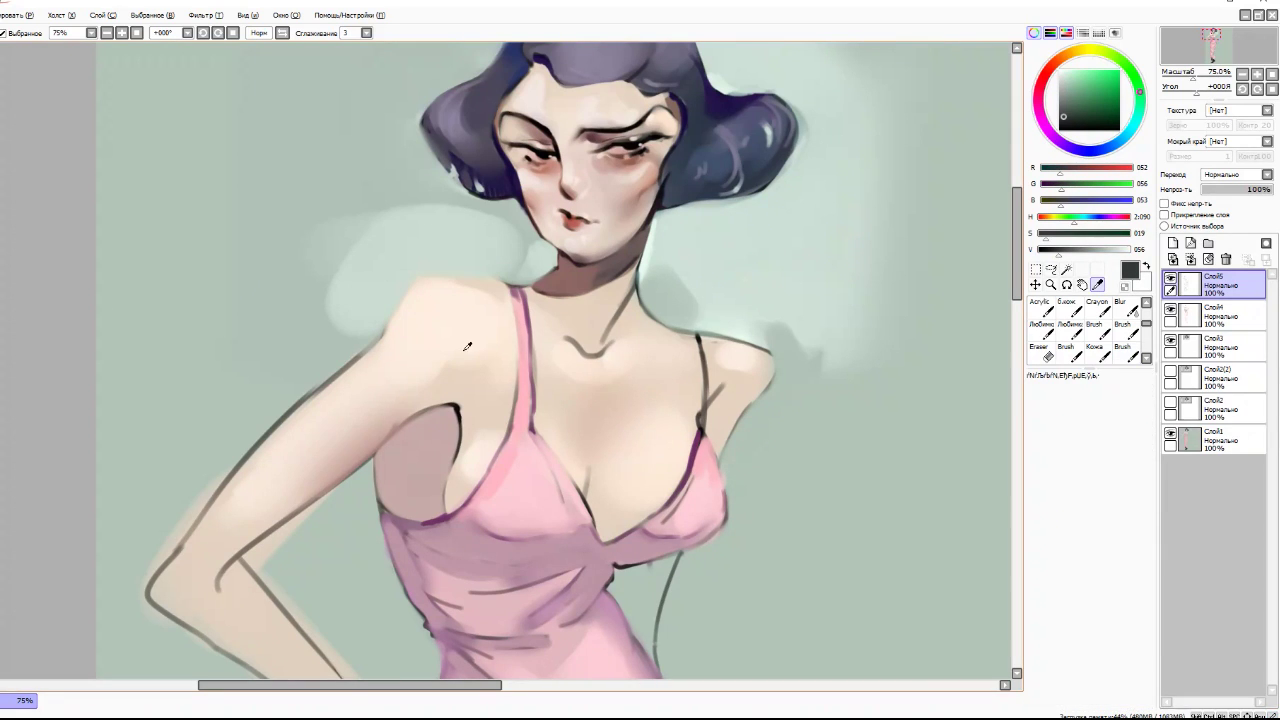
click(1129, 630)
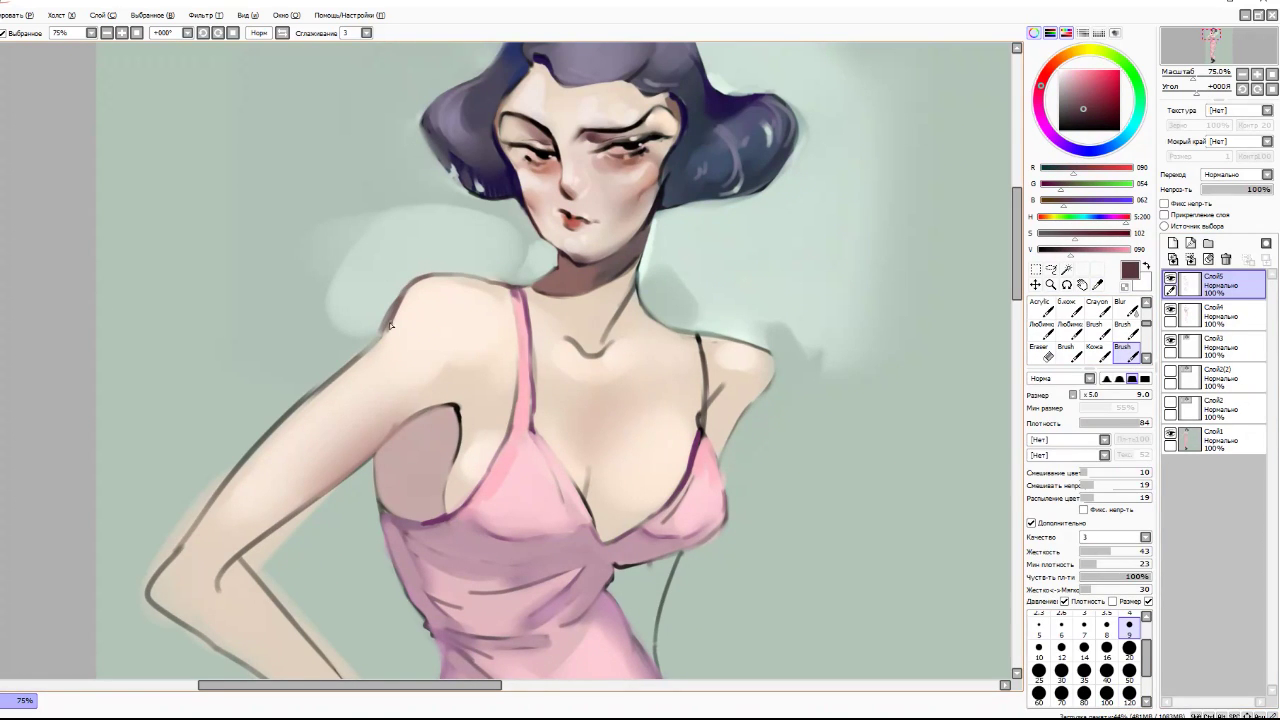
- Fill the back area between the waist and the far contour line with warm grey at brush size 20
scroll(690, 430, up, 2)
alt+click(690, 370)
drag(686, 355, 698, 413)
key(bracketright)
key(bracketright)
key(bracketright)
key(bracketright)
key(bracketright)
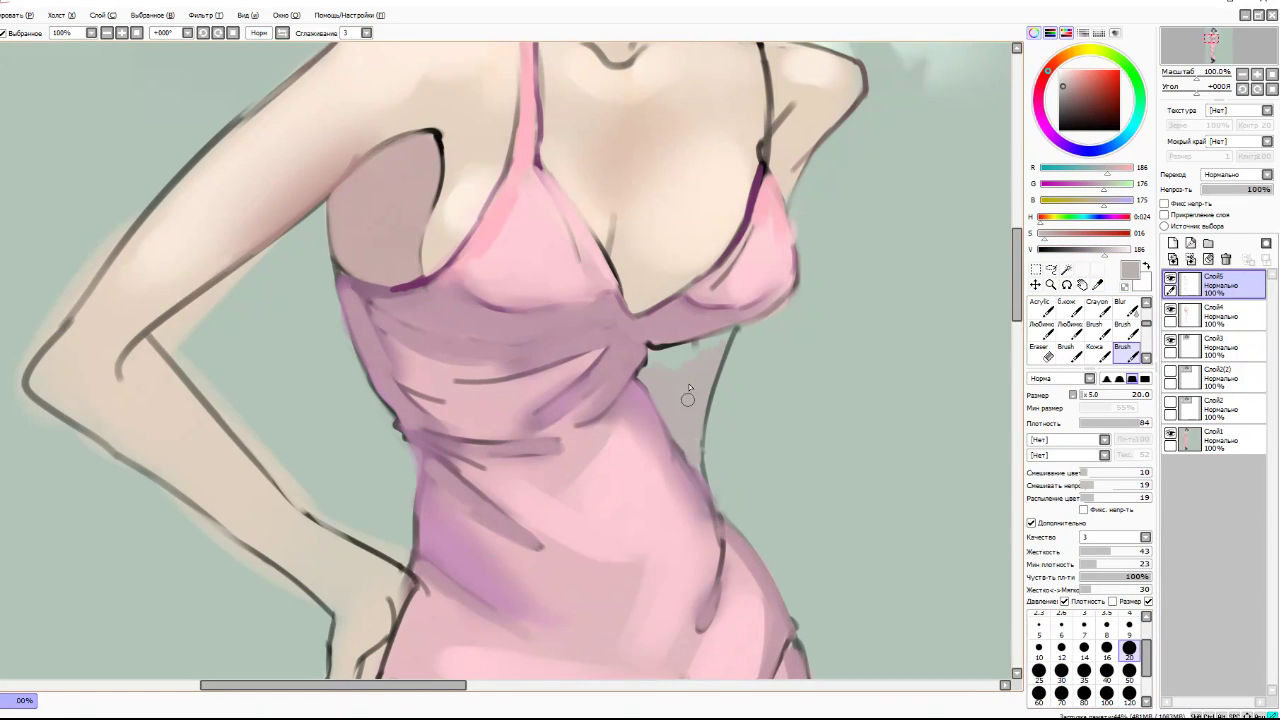
- Mirror the canvas view and paint near-white pink highlights on both cups and the upper bodice fold
scroll(836, 110, down, 4)
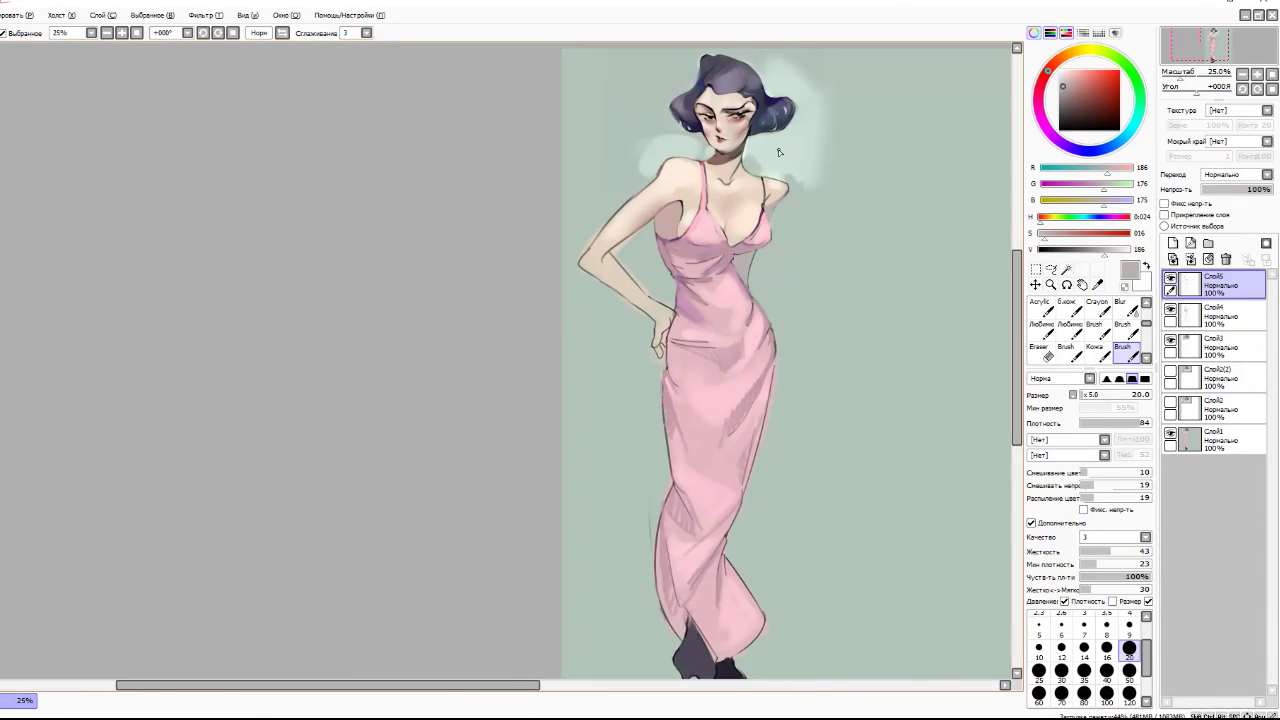
click(258, 33)
scroll(157, 263, down, 1)
scroll(285, 214, up, 5)
scroll(288, 212, up, 1)
alt+click(723, 309)
drag(720, 355, 760, 258)
drag(800, 350, 858, 242)
drag(428, 338, 410, 202)
drag(440, 340, 495, 368)
drag(699, 471, 880, 510)
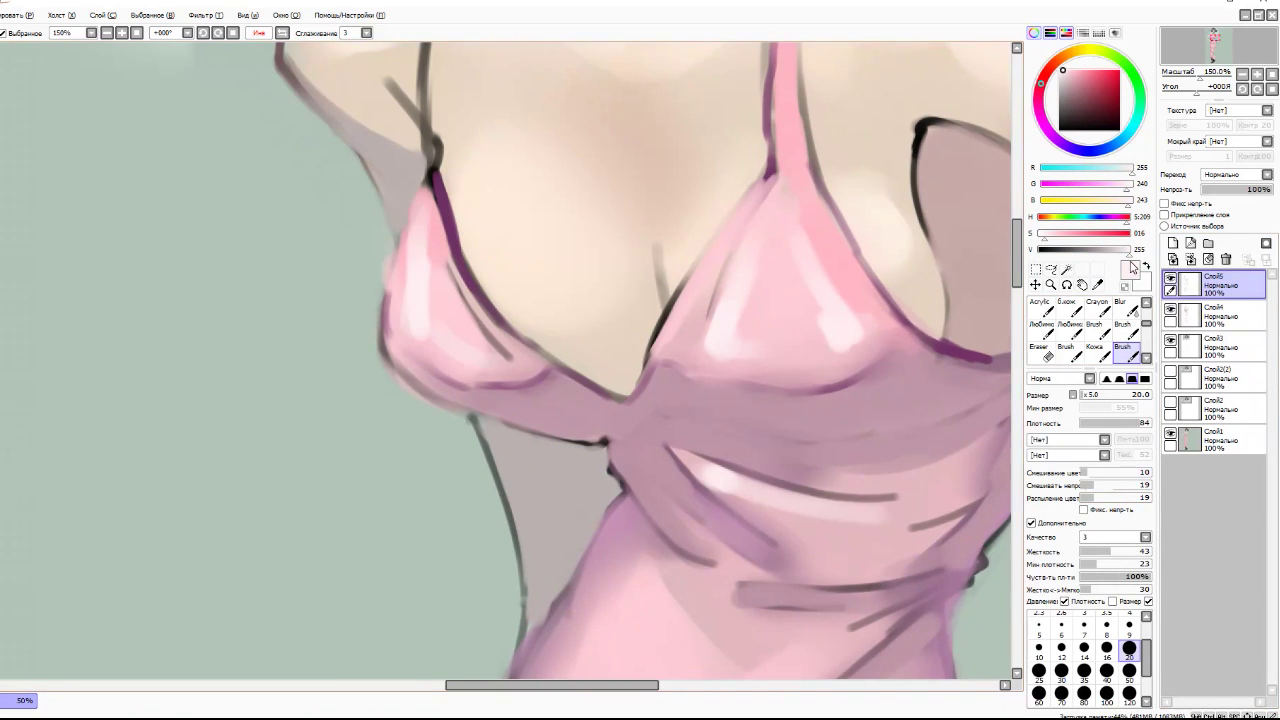
- Add pale pink highlights across the waist and hip and soften them with the Blur brush at size 120
scroll(665, 360, down, 3)
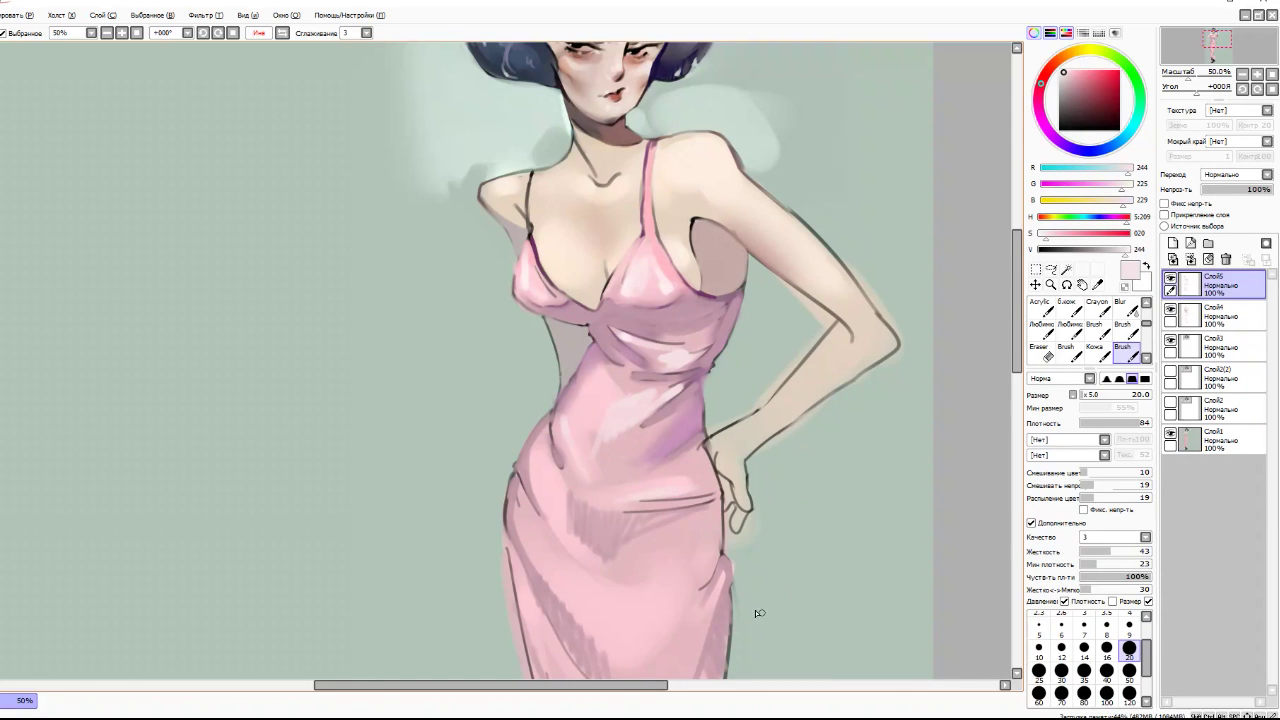
scroll(597, 626, down, 2)
scroll(592, 463, up, 2)
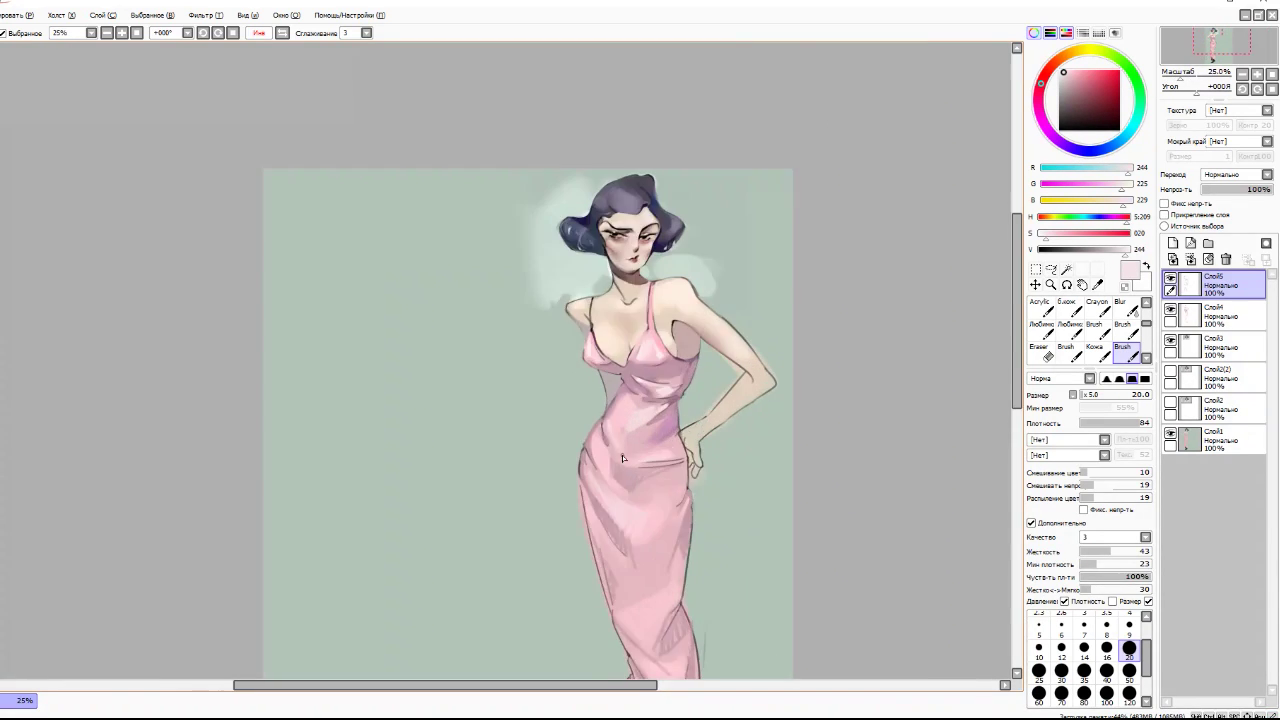
key(b)
scroll(642, 531, down, 2)
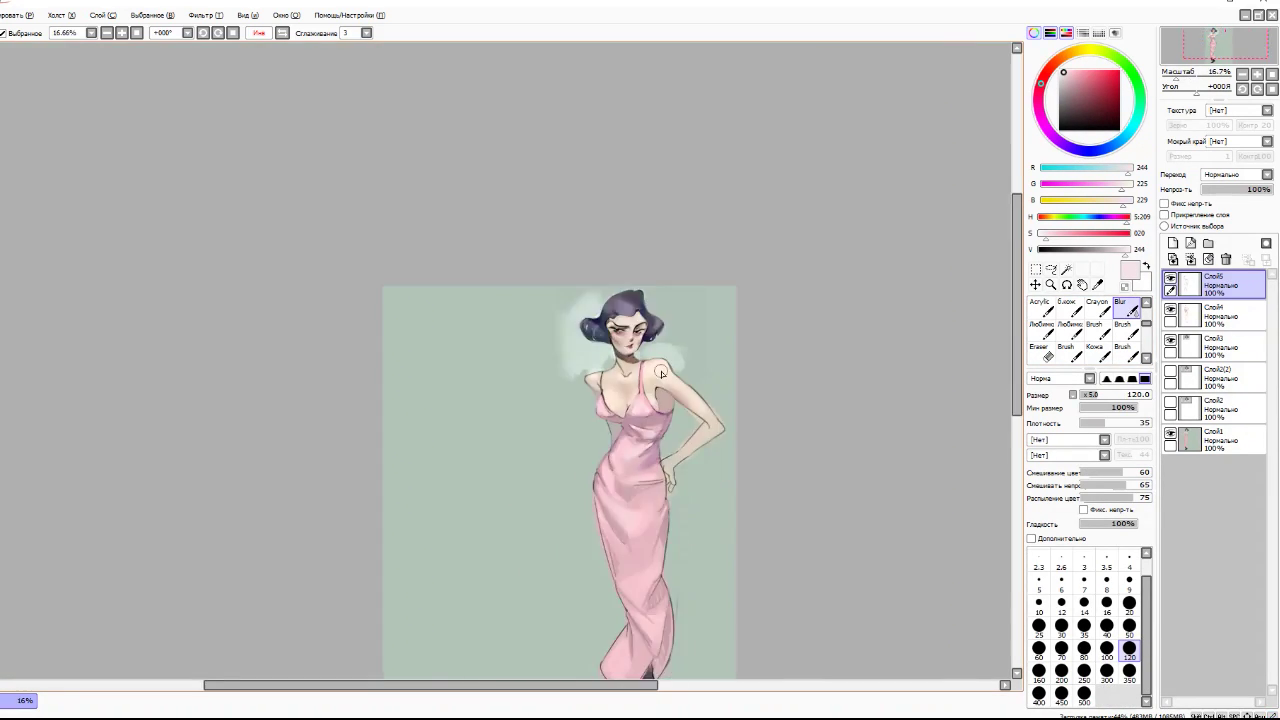
- Smooth the chest shading with a skin tone and retrace the neck and collarbone lines in reddish brown at size 9
scroll(620, 430, up, 3)
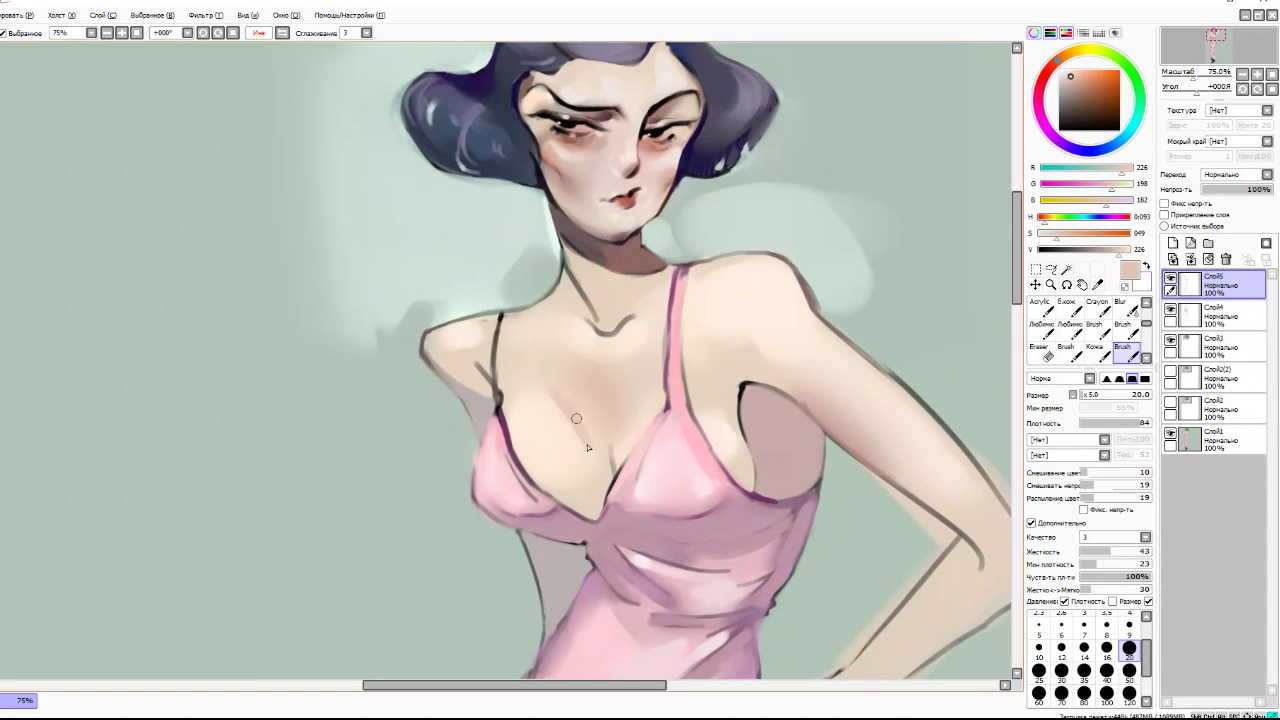
alt+click(560, 385)
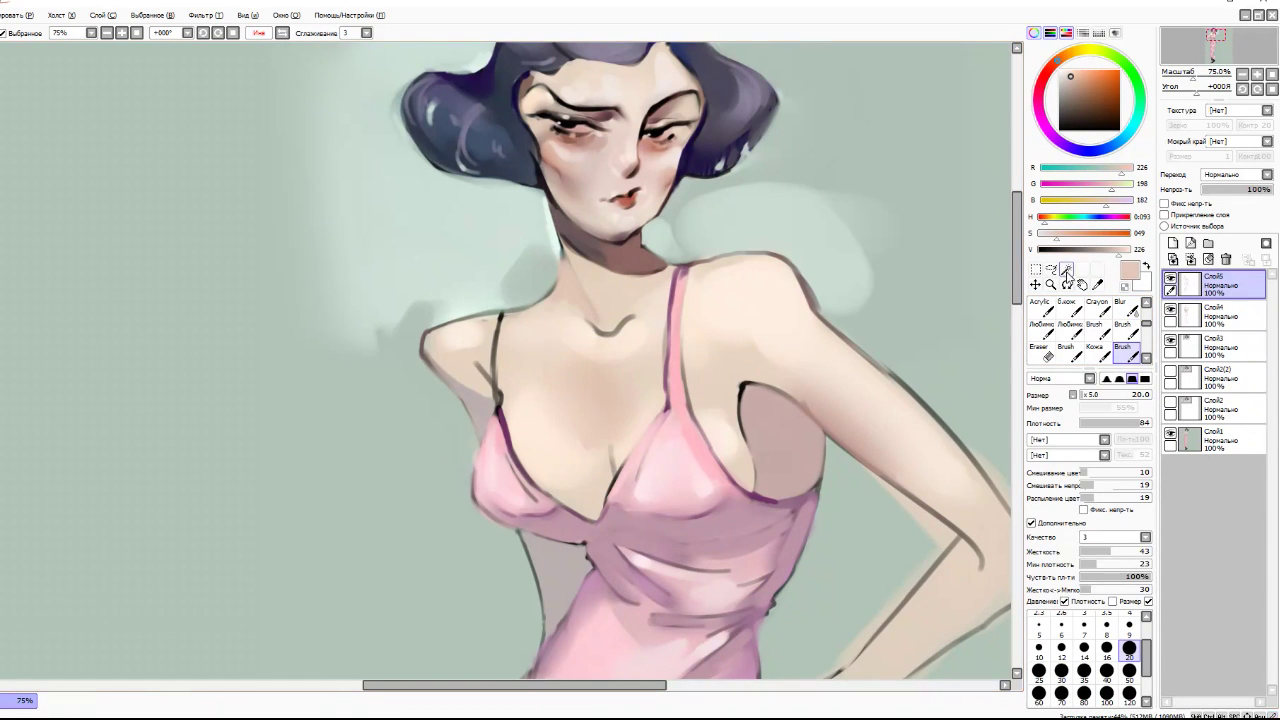
click(1130, 628)
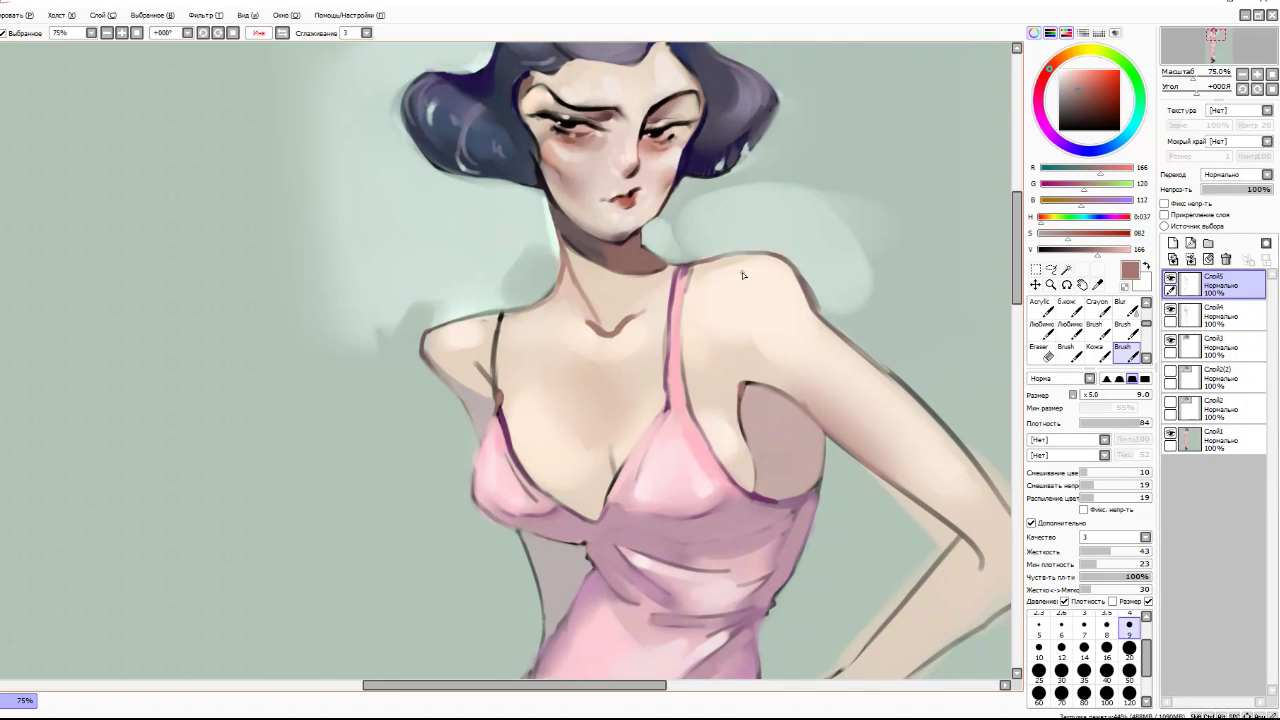
scroll(742, 275, down, 3)
scroll(660, 428, up, 4)
- Paint a brown skin shadow at the point of the neckline and along the adjoining cup edge
alt+click(660, 428)
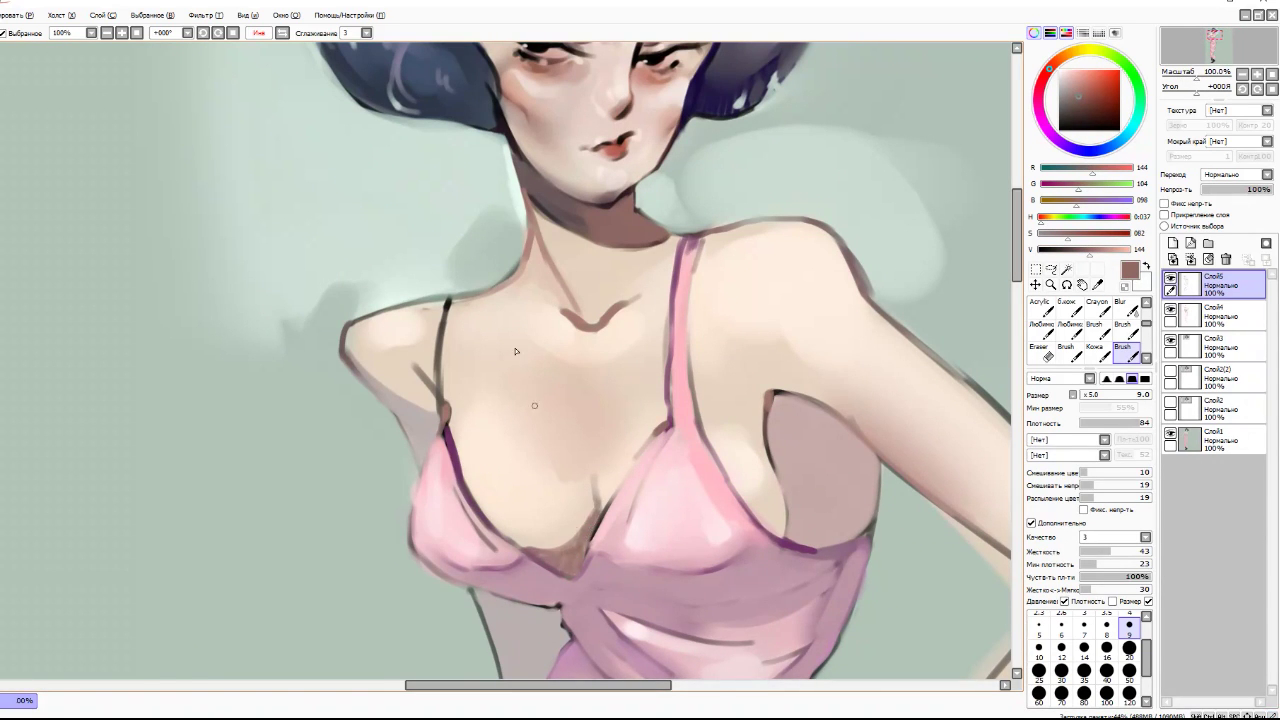
scroll(516, 351, up, 1)
alt+click(509, 471)
drag(525, 475, 450, 500)
- Paint a near-white cream highlight on the chest above the farther cup and soften it with the Blur brush at size 50
click(1097, 284)
click(1122, 350)
drag(358, 392, 405, 430)
key(b)
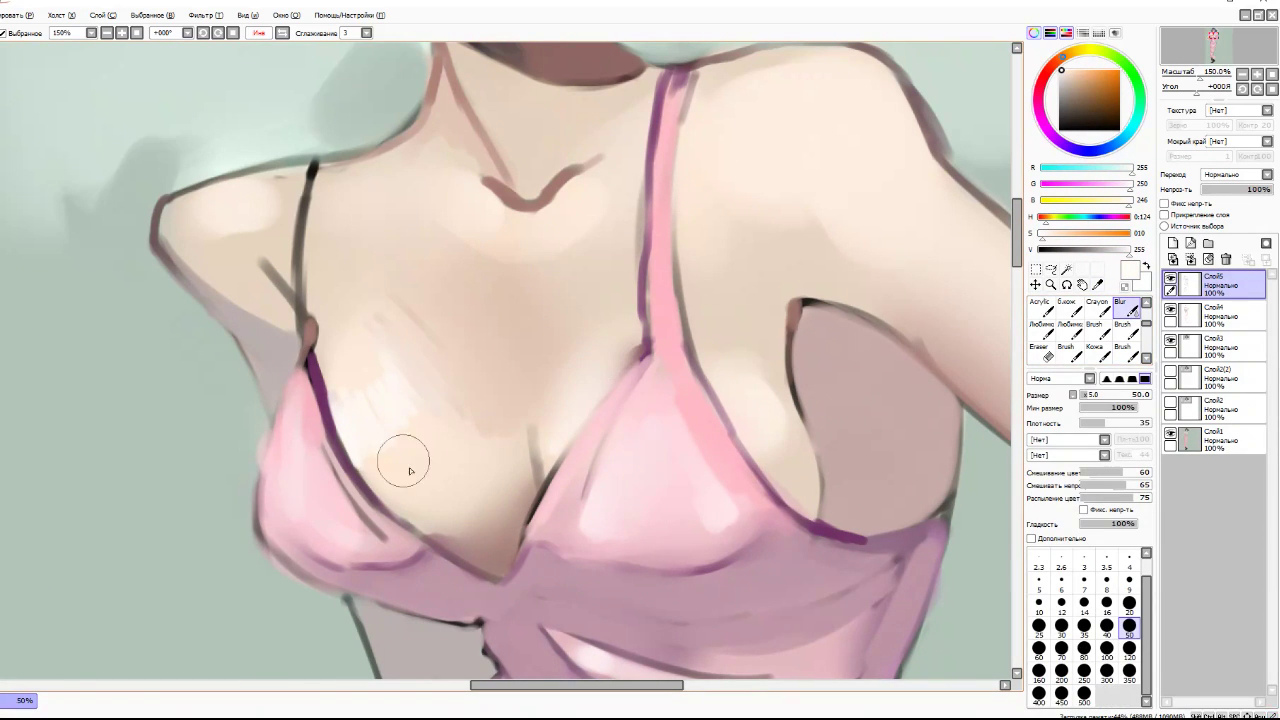
drag(401, 416, 471, 406)
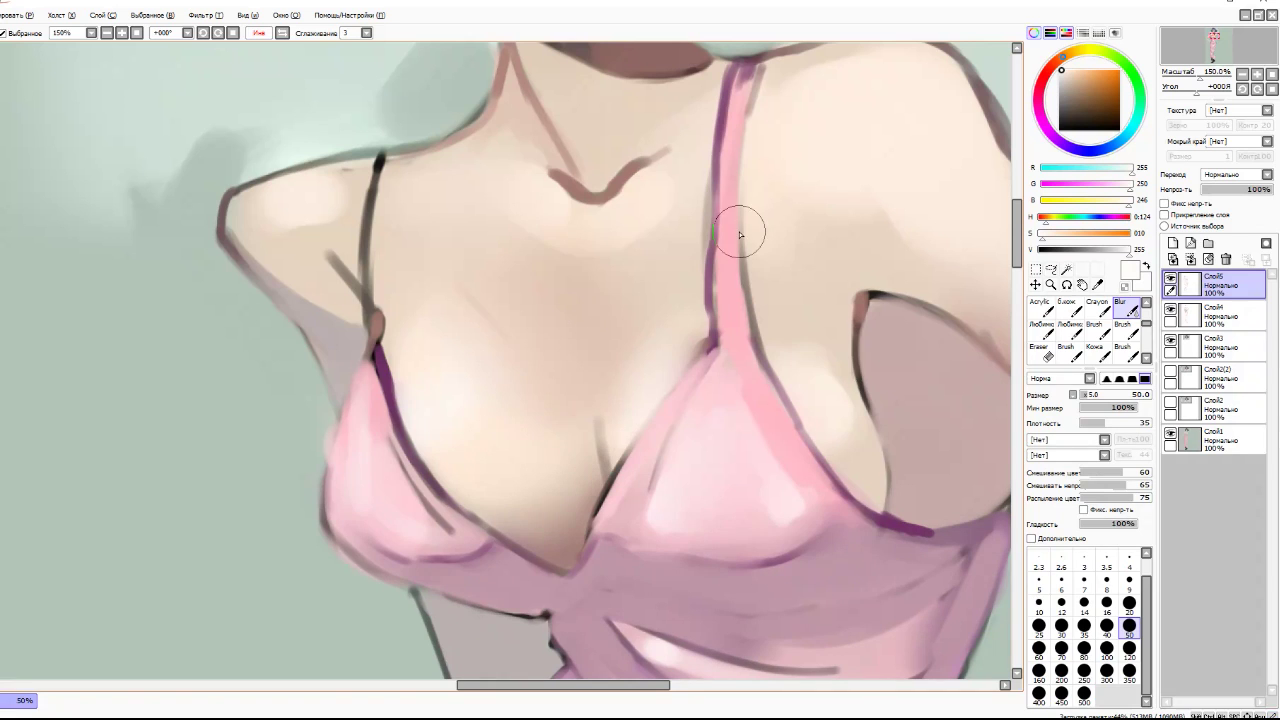
- Even out the lower chest with a beige skin tone at size 50 on the base layer and smooth it using Blur at size 120
click(1215, 440)
click(1129, 602)
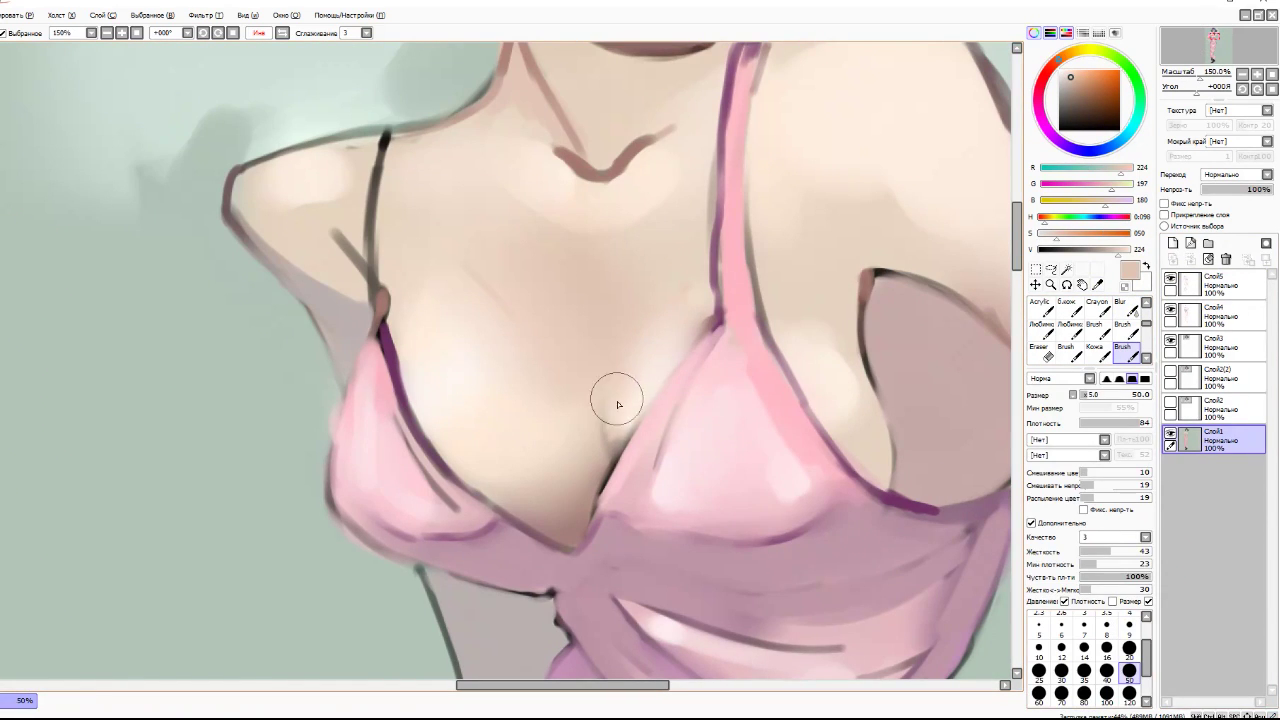
key(ctrl+Up)
key(v)
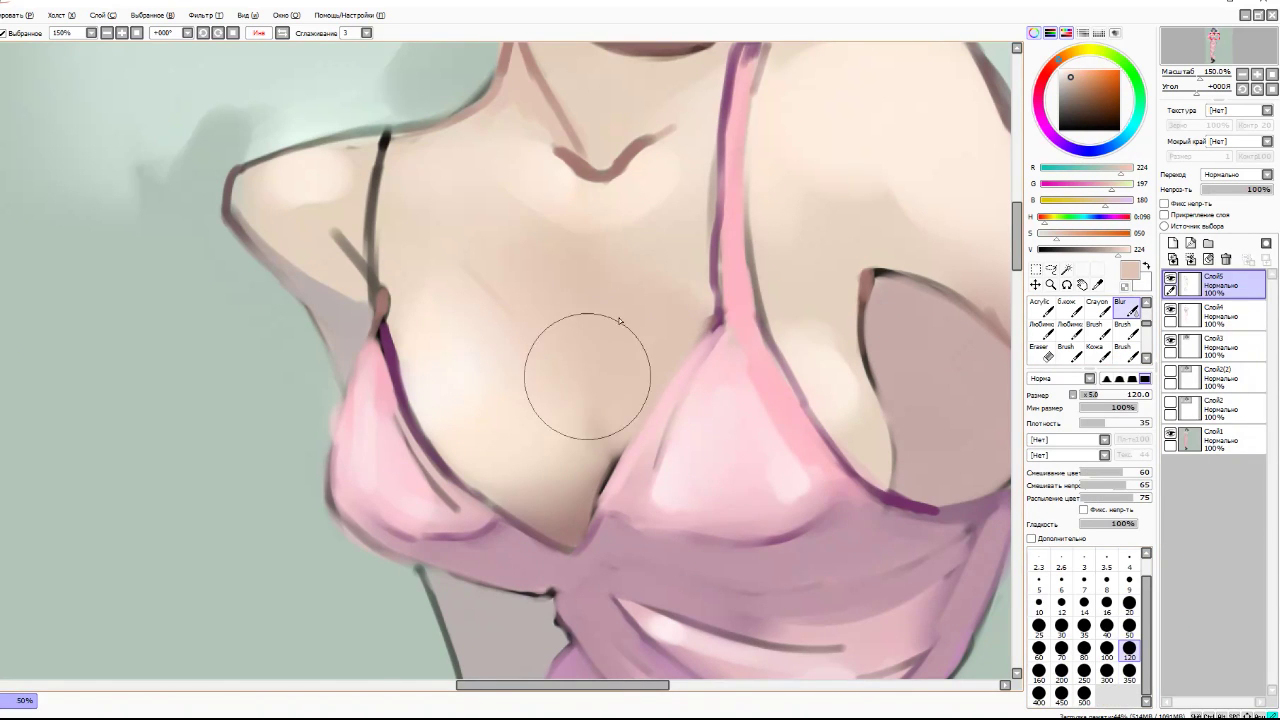
- Deepen the cleavage shadow with a mauve tone at size 9 and blend its edges using the Blur brush at size 50
key(b)
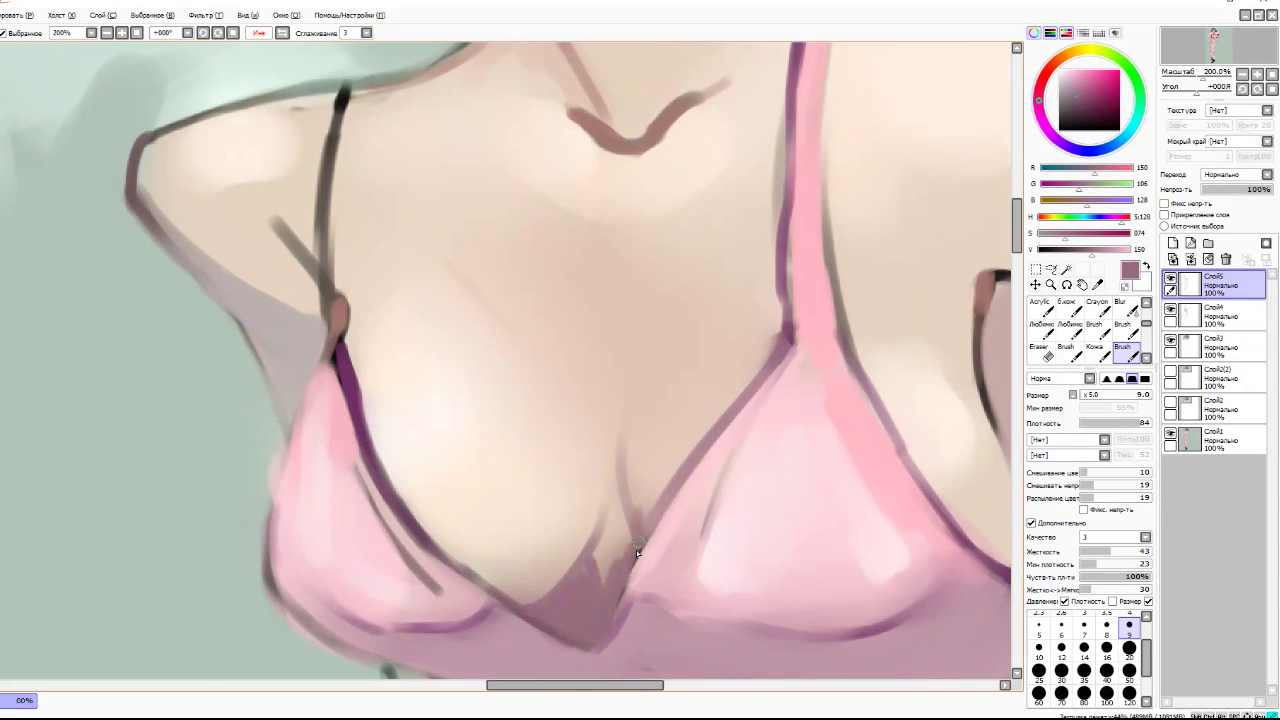
key(v)
drag(555, 575, 590, 525)
scroll(609, 322, down, 7)
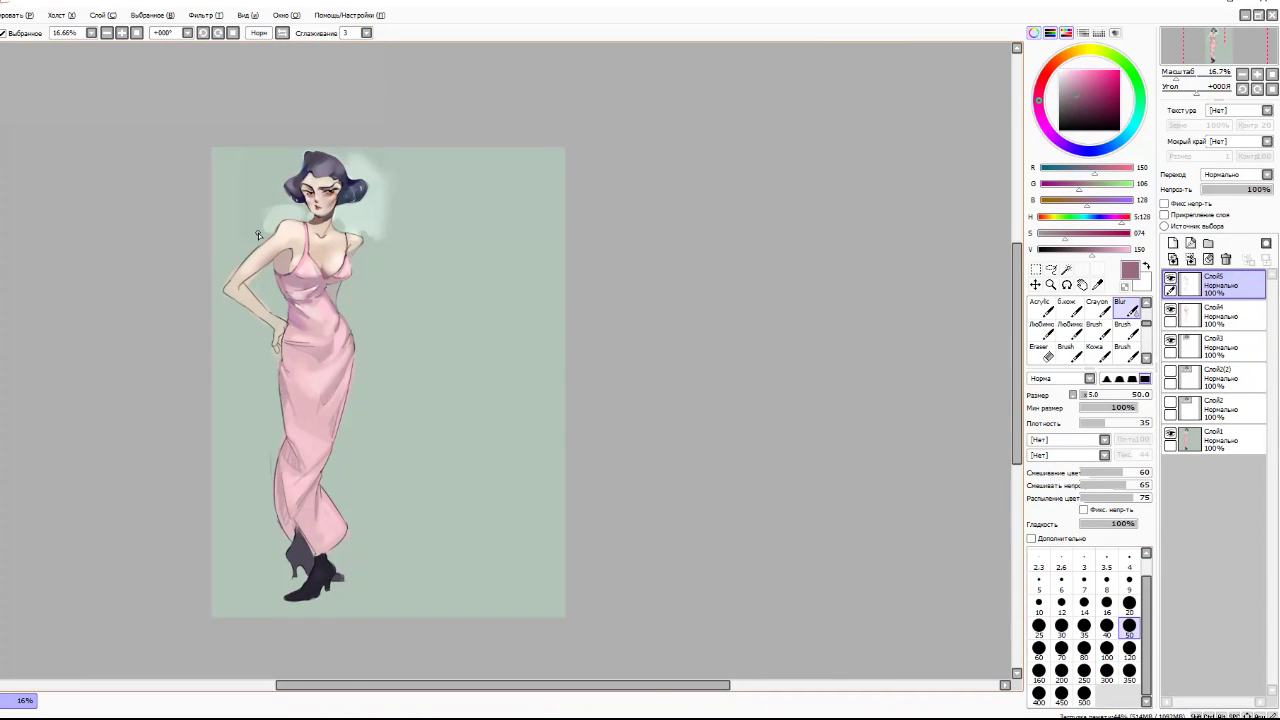
- Add a new Overlay layer and shade the dress's bodice, waist and skirt with slate blue at size 120
scroll(280, 300, up, 5)
scroll(443, 335, down, 2)
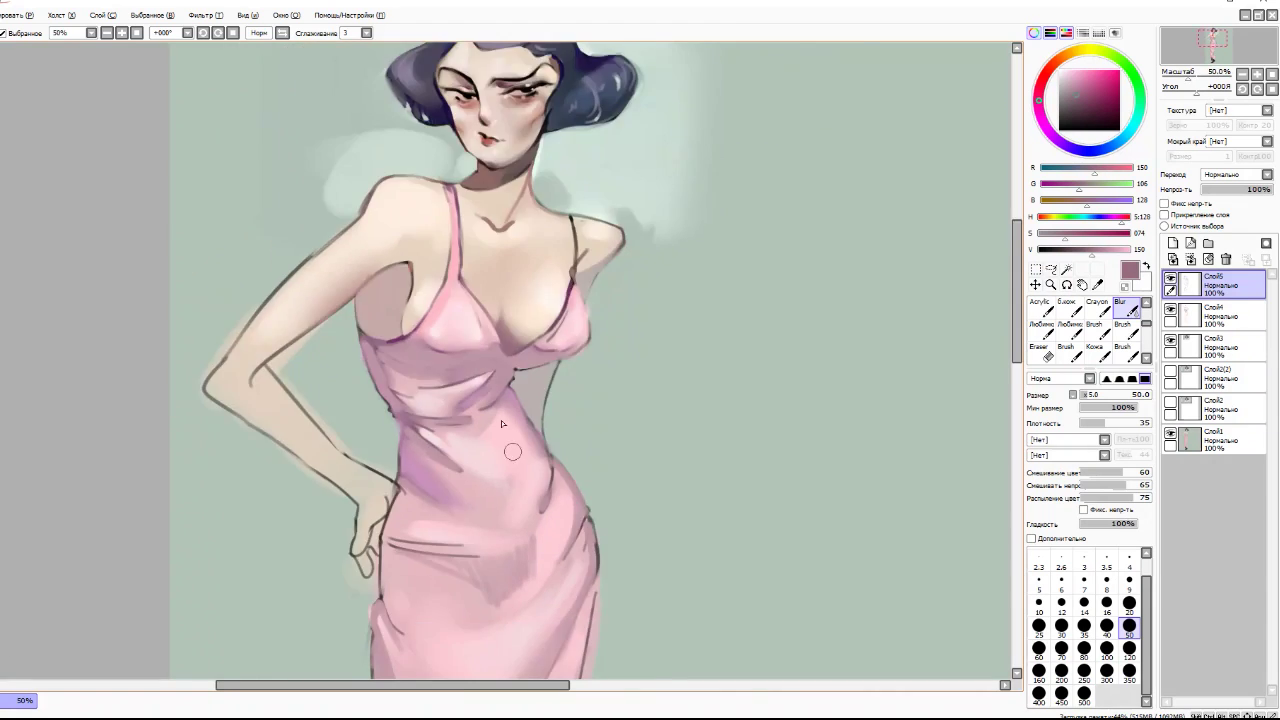
scroll(566, 386, up, 3)
scroll(680, 263, down, 2)
click(1172, 243)
click(1235, 174)
click(1222, 218)
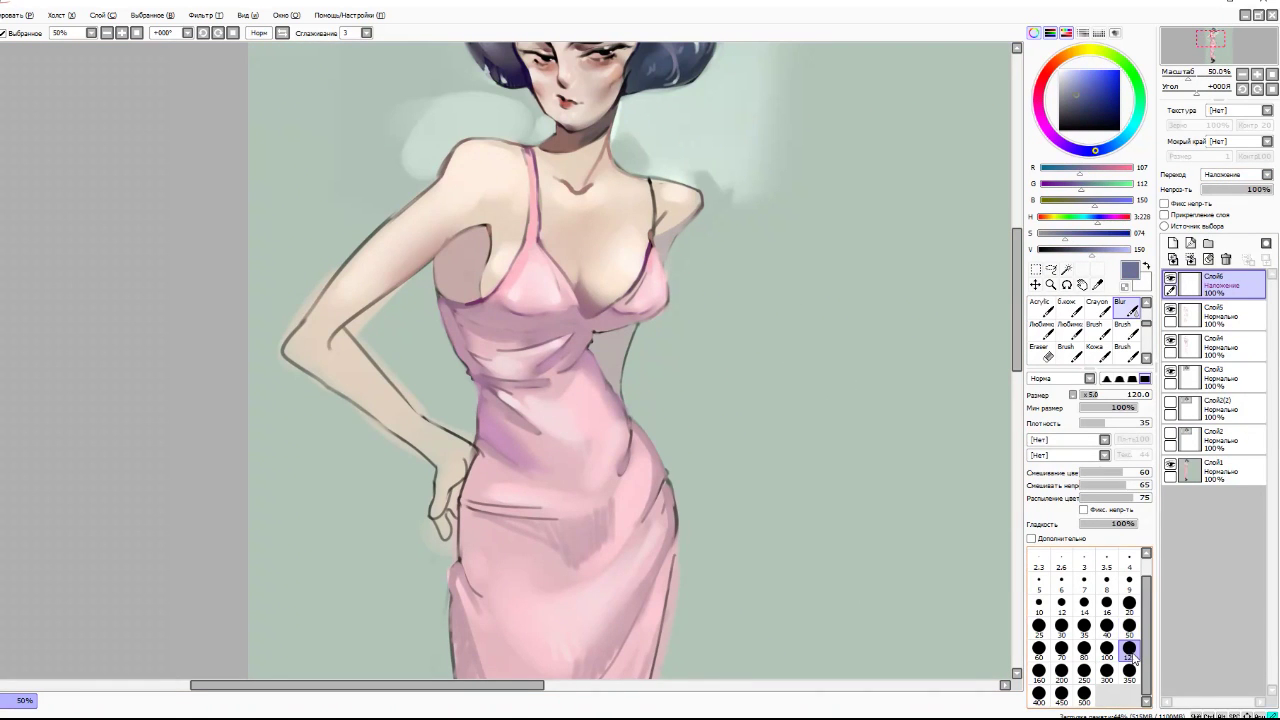
key(b)
scroll(473, 330, down, 2)
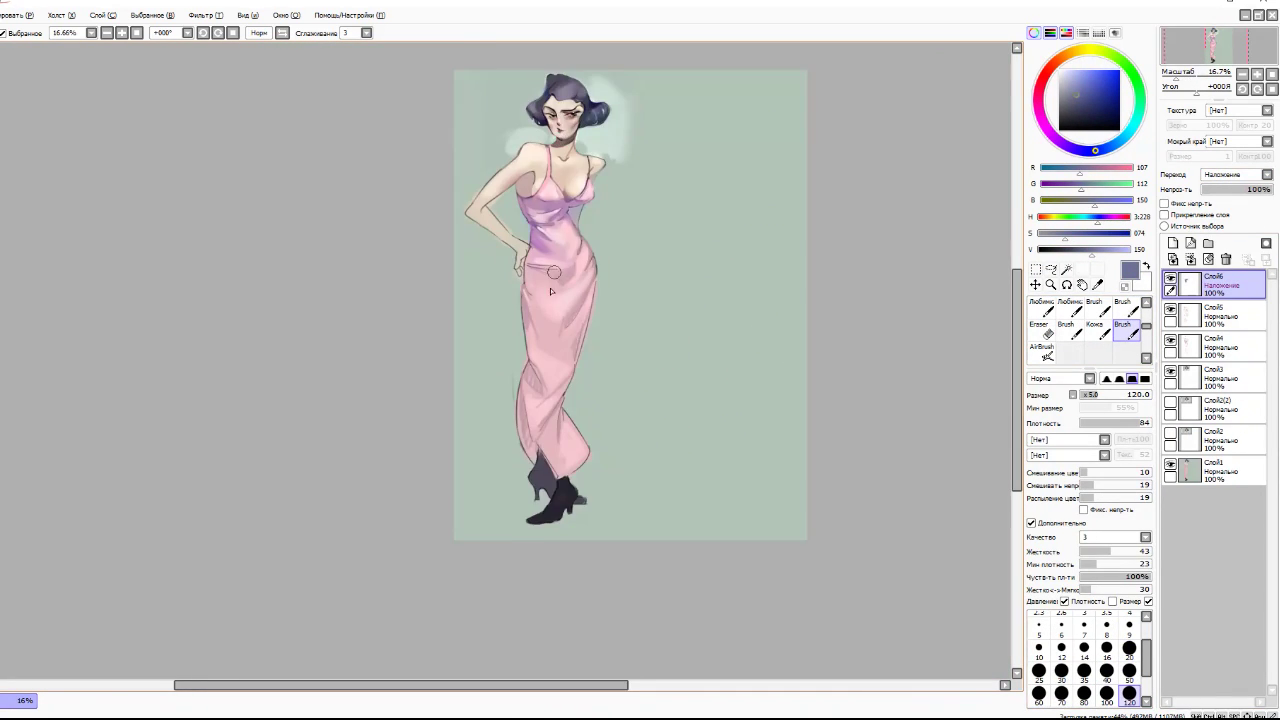
scroll(516, 262, up, 1)
scroll(604, 585, down, 2)
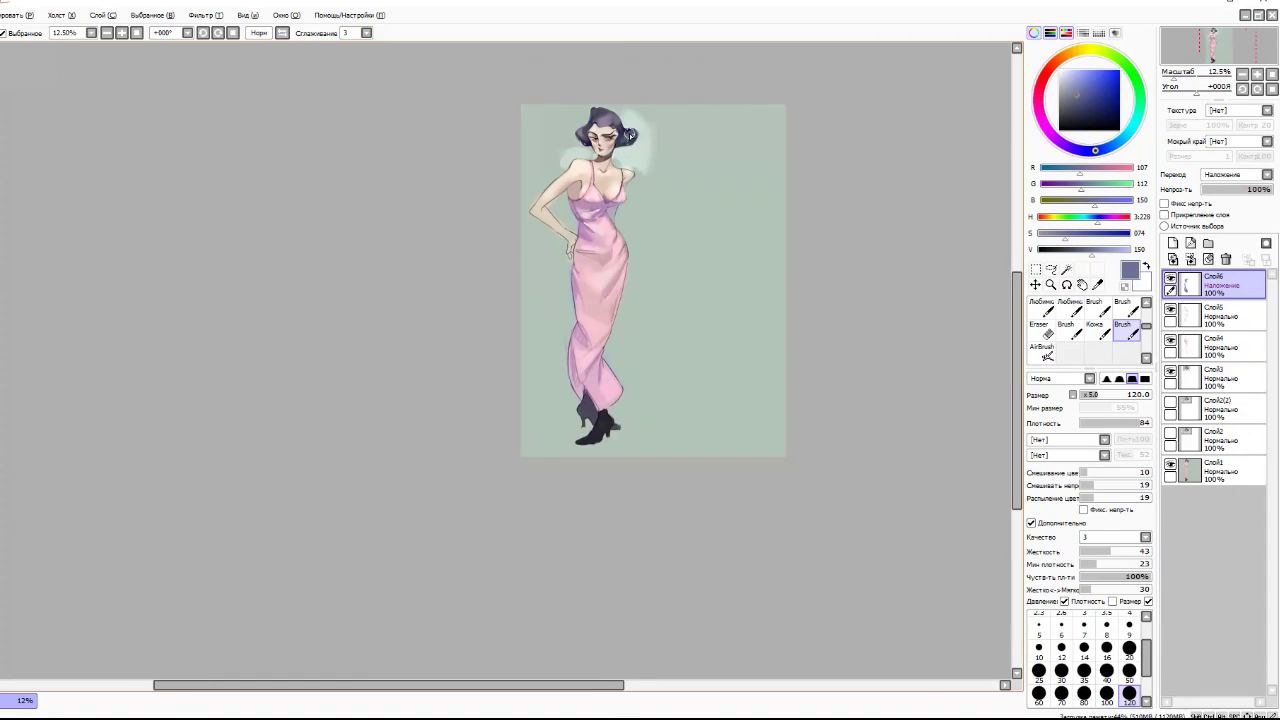
- Adjust the Overlay shading to hue -30, saturation -64 and brightness -75, and reduce the layer's opacity to 59%
key(ctrl+u)
drag(212, 183, 138, 184)
click(178, 162)
drag(277, 206, 117, 217)
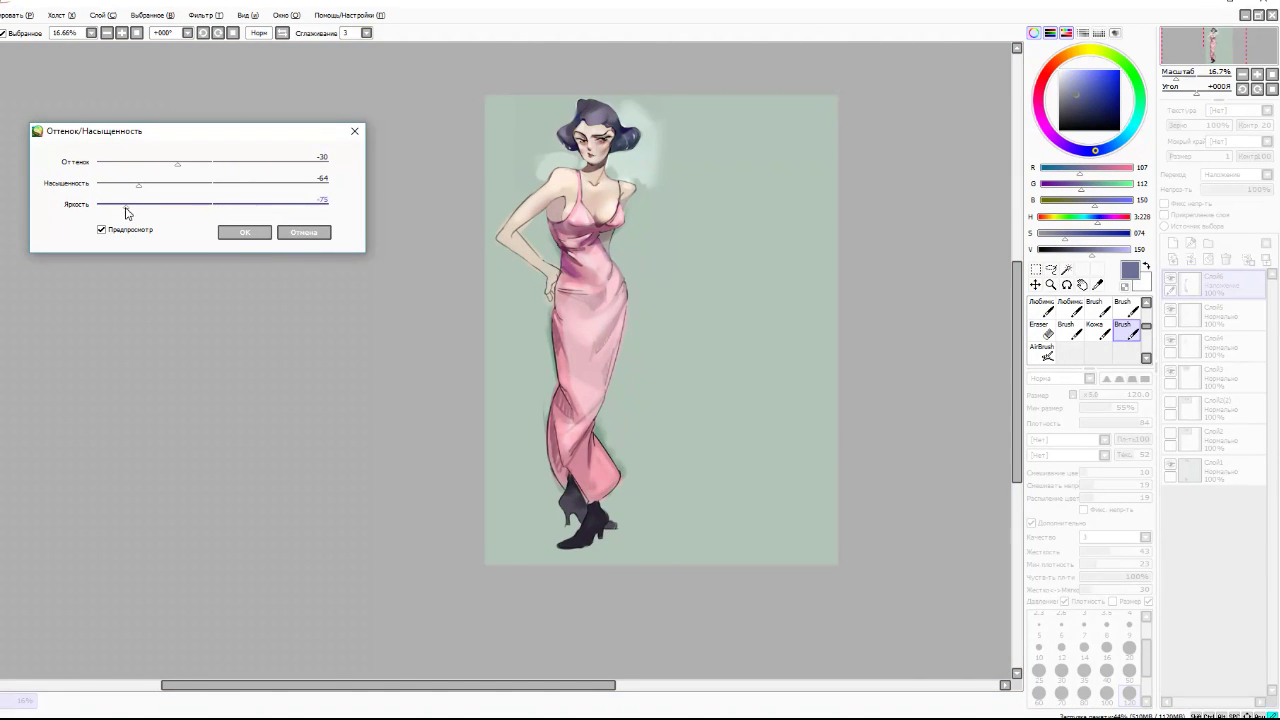
click(244, 232)
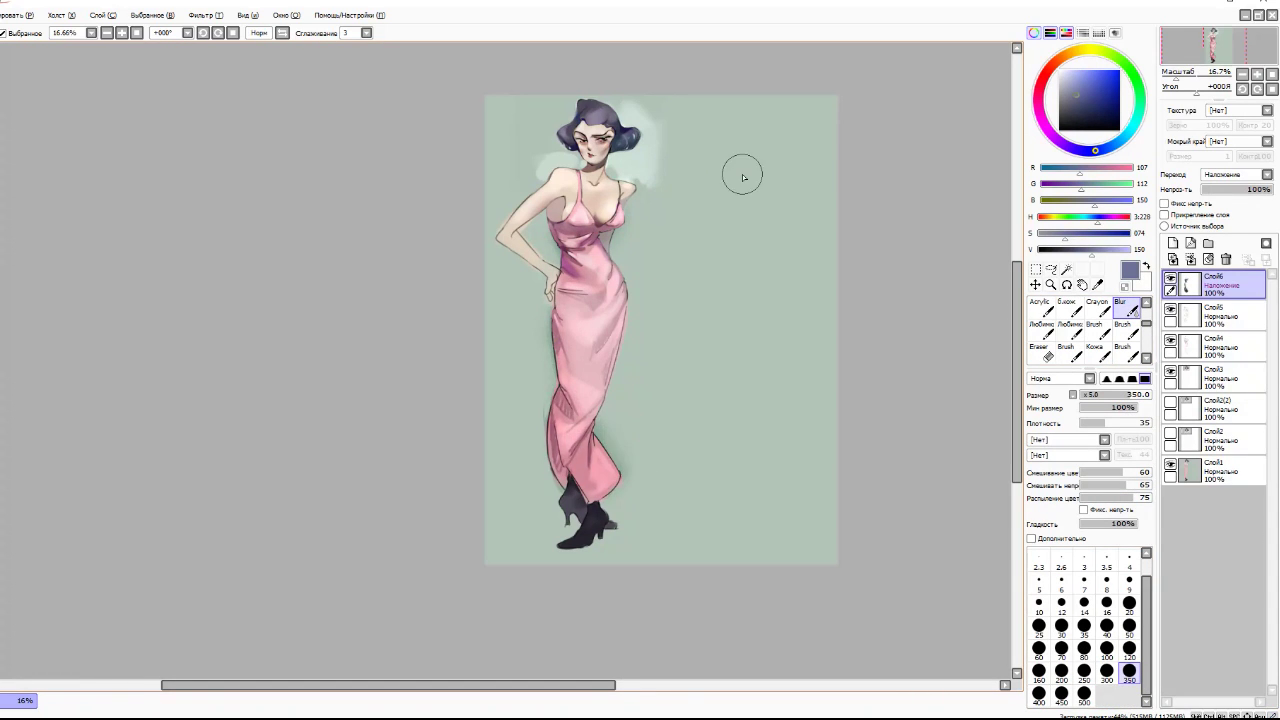
drag(740, 174, 773, 167)
scroll(617, 200, up, 4)
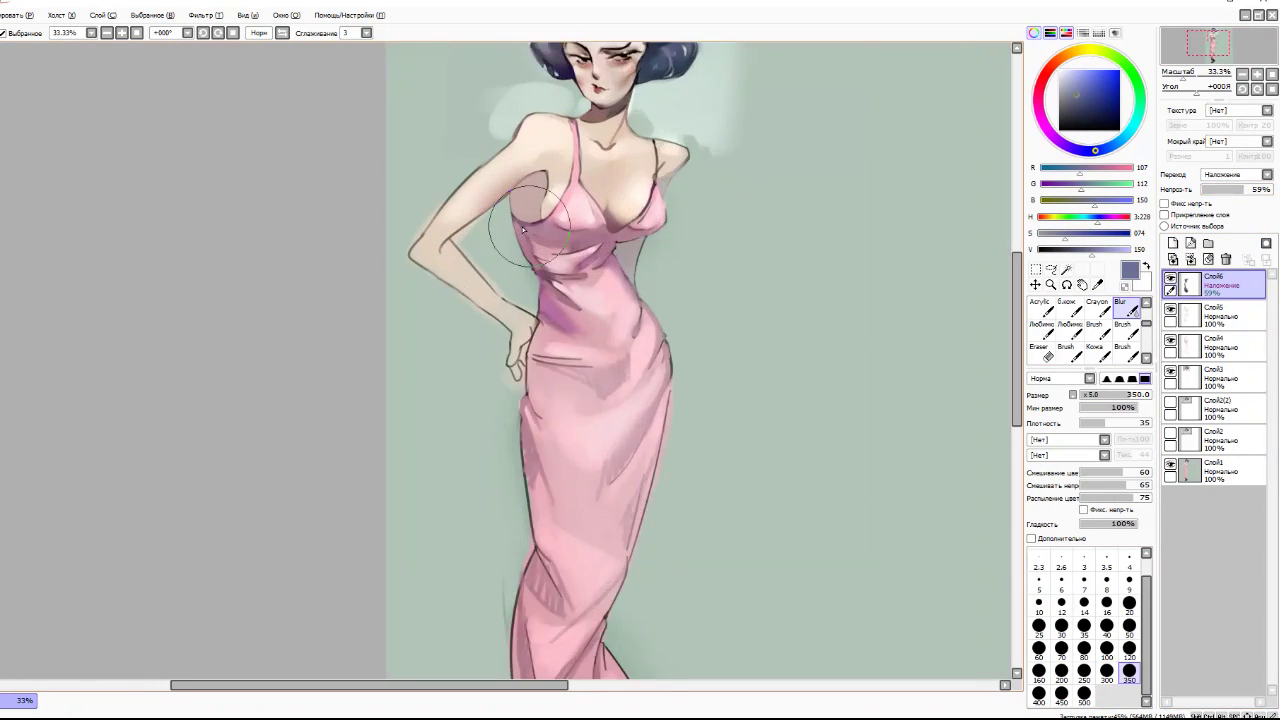
- Add a new layer in Shade mode and brush pale blue-grey shading over the bodice and waist at size 120
click(1172, 243)
click(1237, 174)
click(1129, 648)
click(1122, 347)
alt+click(548, 226)
drag(540, 200, 560, 300)
drag(530, 260, 680, 330)
scroll(790, 297, down, 3)
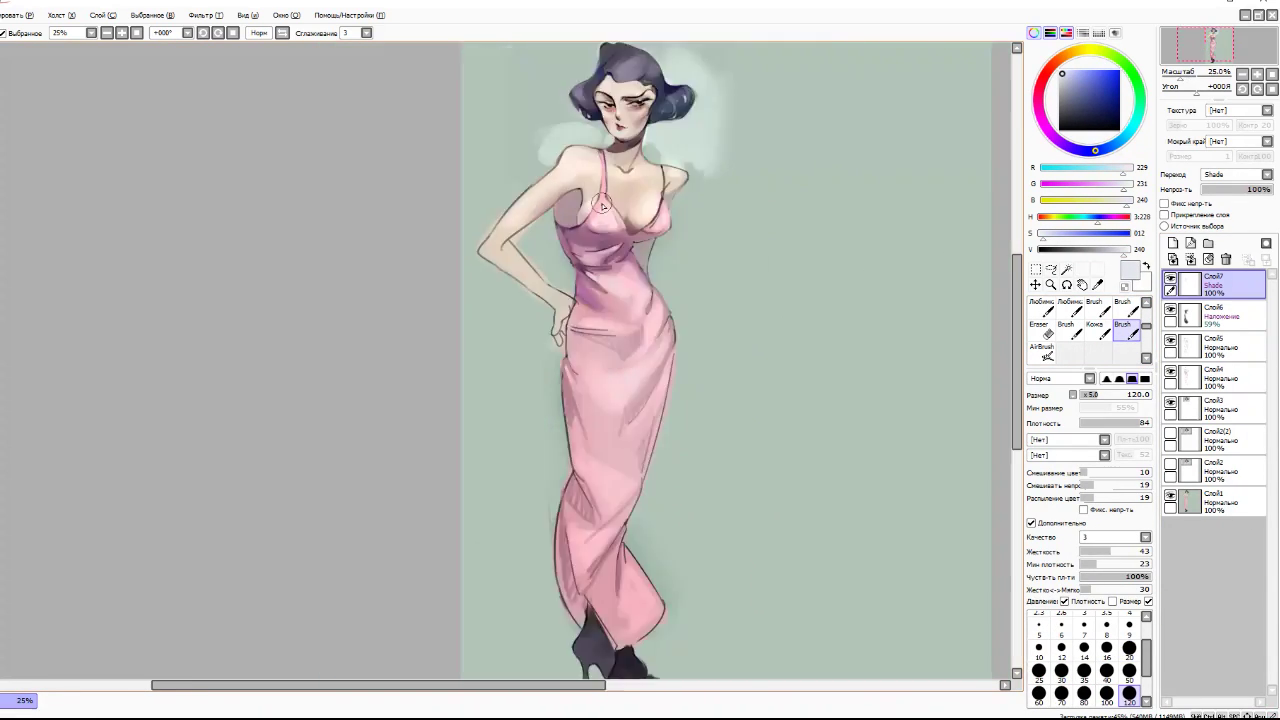
- Brush Shade-mode shadows along the skirt's folds from the hip down to the hem
scroll(734, 214, up, 1)
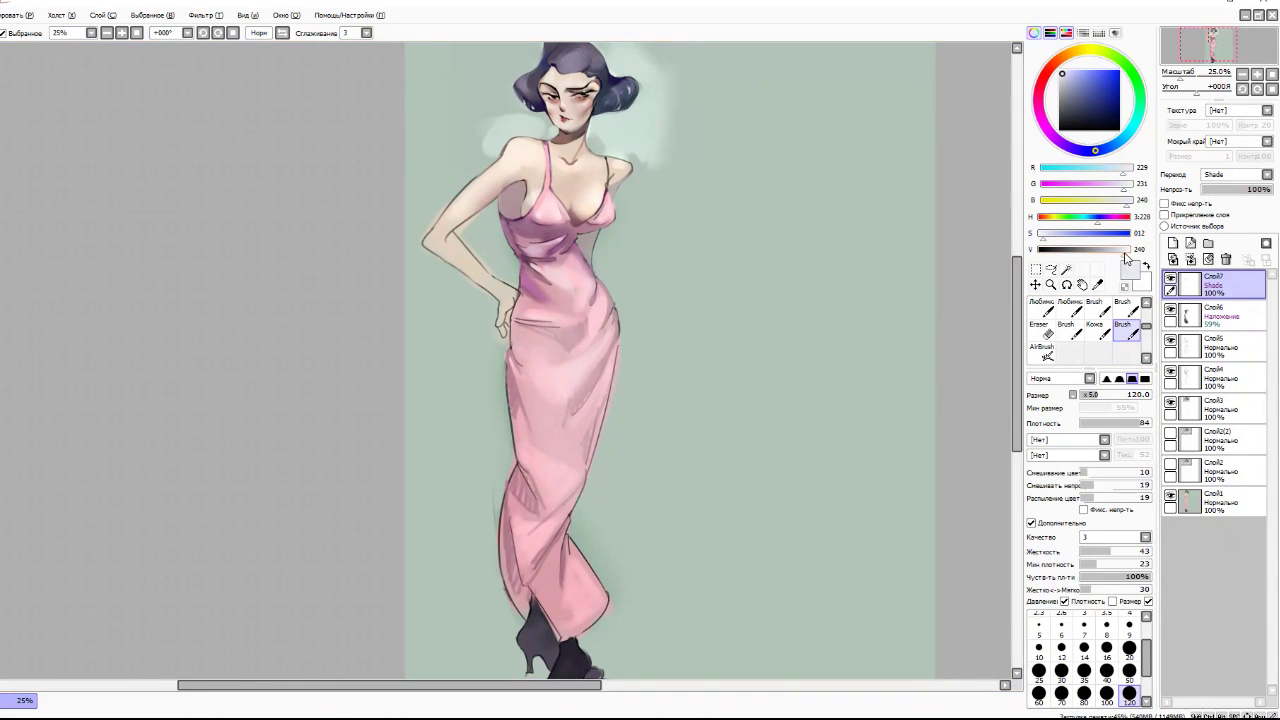
drag(522, 330, 540, 470)
drag(590, 340, 598, 388)
mouse_move(520, 460)
mouse_down()
mouse_move(548, 520)
mouse_move(520, 605)
mouse_up()
mouse_move(560, 538)
mouse_down()
mouse_move(562, 588)
mouse_move(542, 605)
mouse_up()
- Deepen the shadows under the bust, along the bodice folds and at the underarm with a darker grey, soft-edged brush at size 50
alt+click(510, 250)
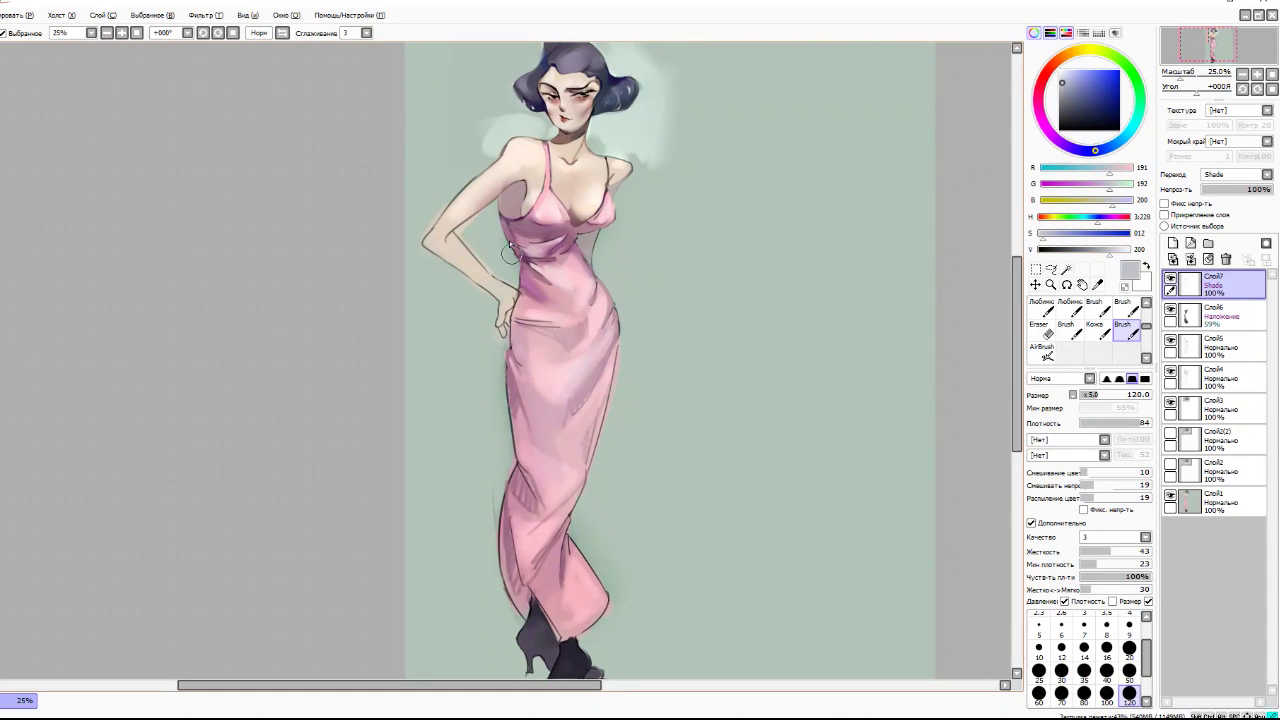
scroll(711, 154, up, 3)
key(bracketleft)
key(bracketleft)
key(bracketleft)
key(bracketleft)
key(bracketleft)
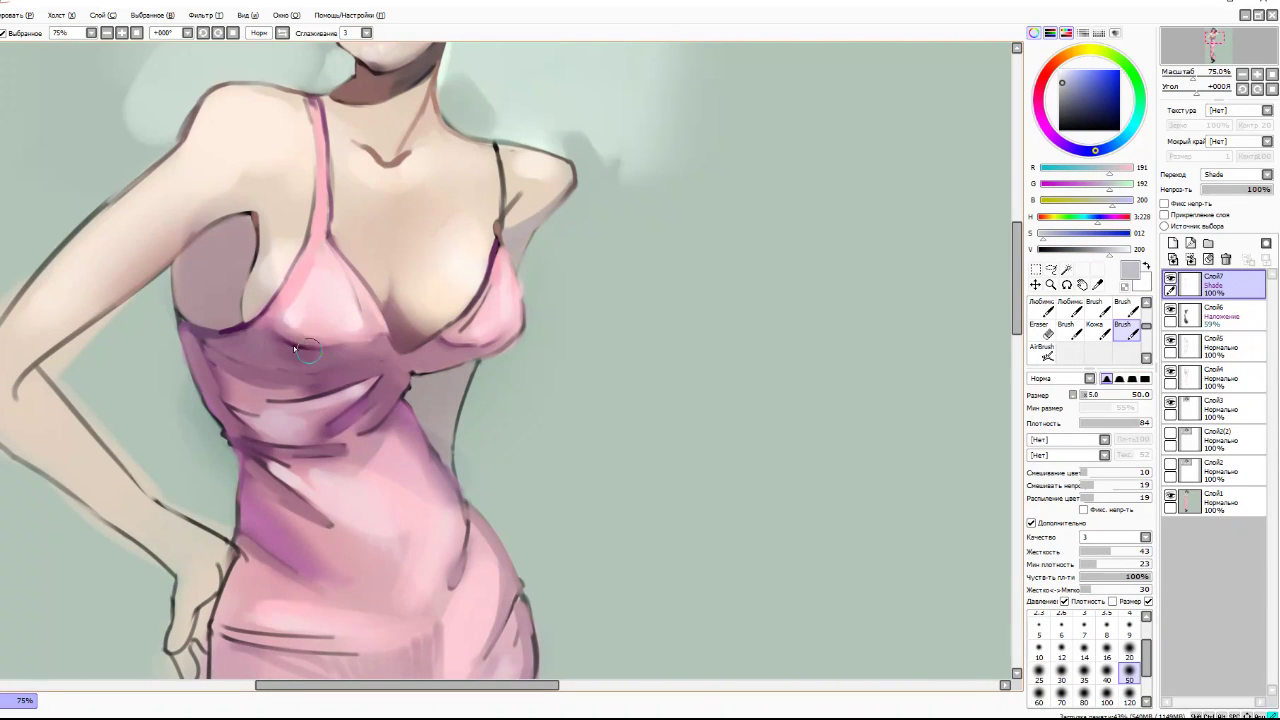
scroll(494, 261, down, 2)
scroll(494, 261, up, 1)
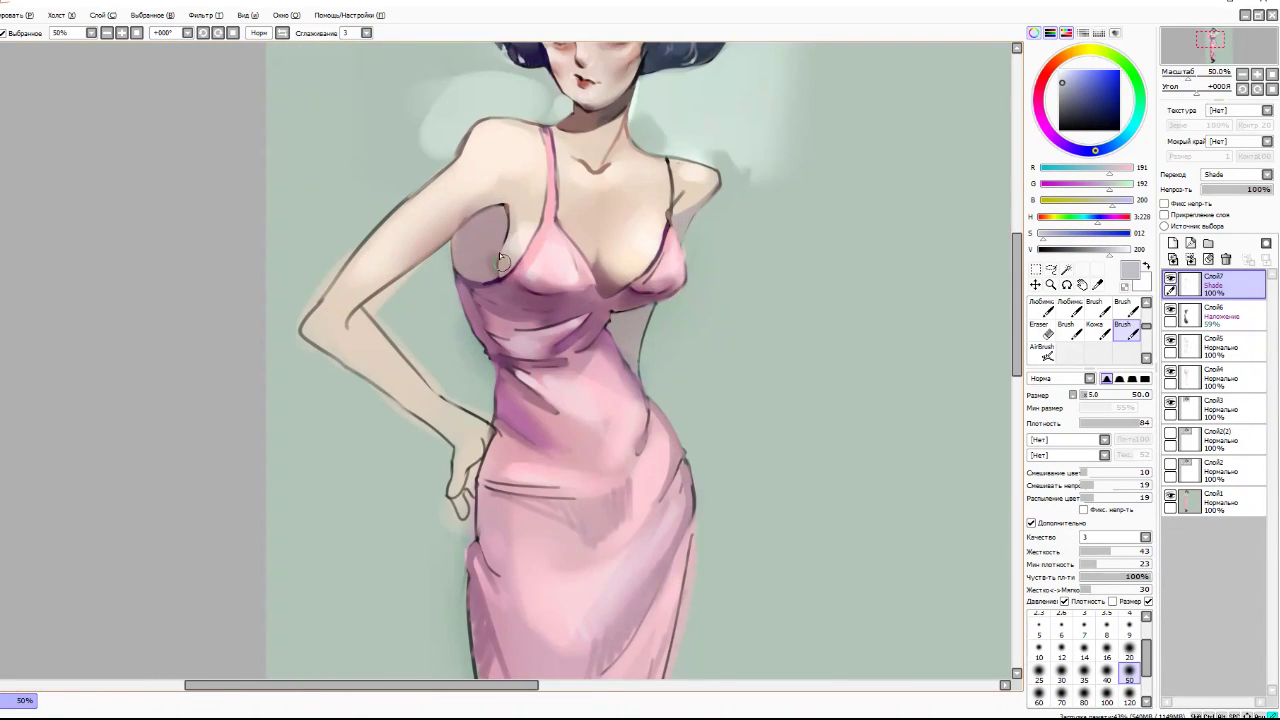
drag(512, 236, 546, 192)
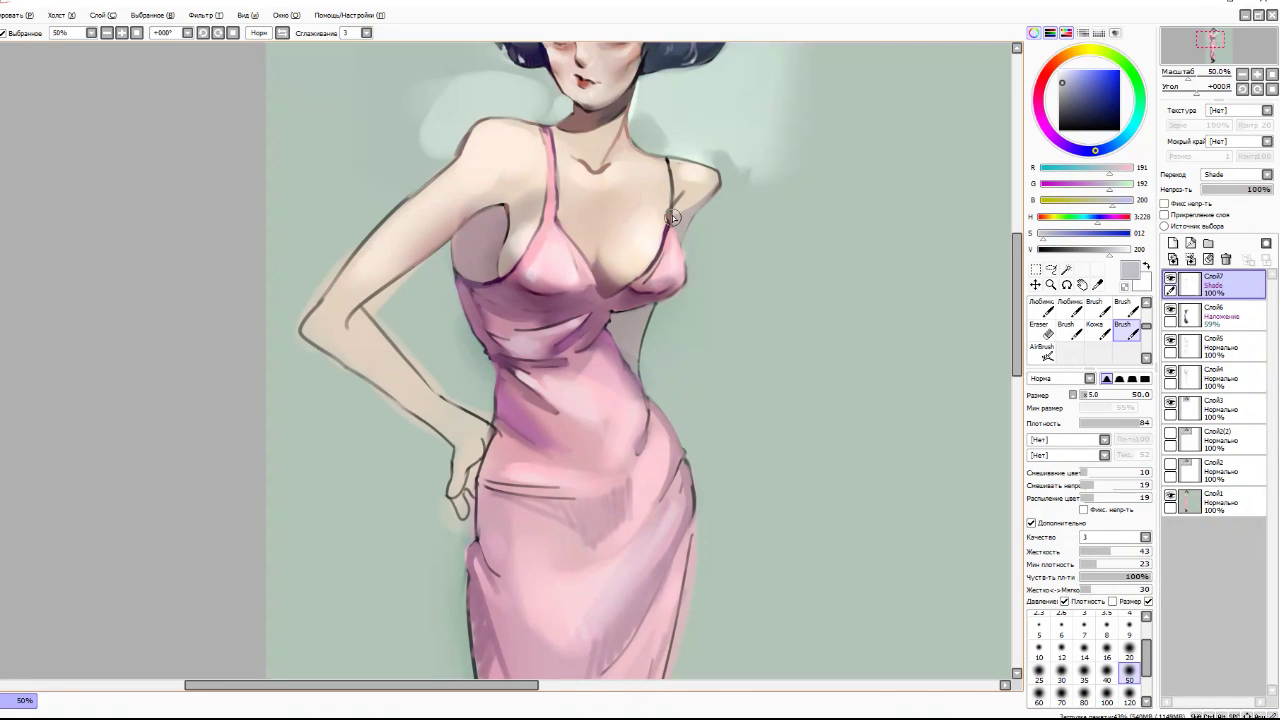
key(c)
scroll(530, 113, down, 3)
scroll(555, 133, up, 3)
- Collapse all layers beneath the Shade layer into the base layer
click(1215, 408)
click(1190, 258)
click(1190, 258)
key(ctrl+minus)
key(ctrl+minus)
key(ctrl+minus)
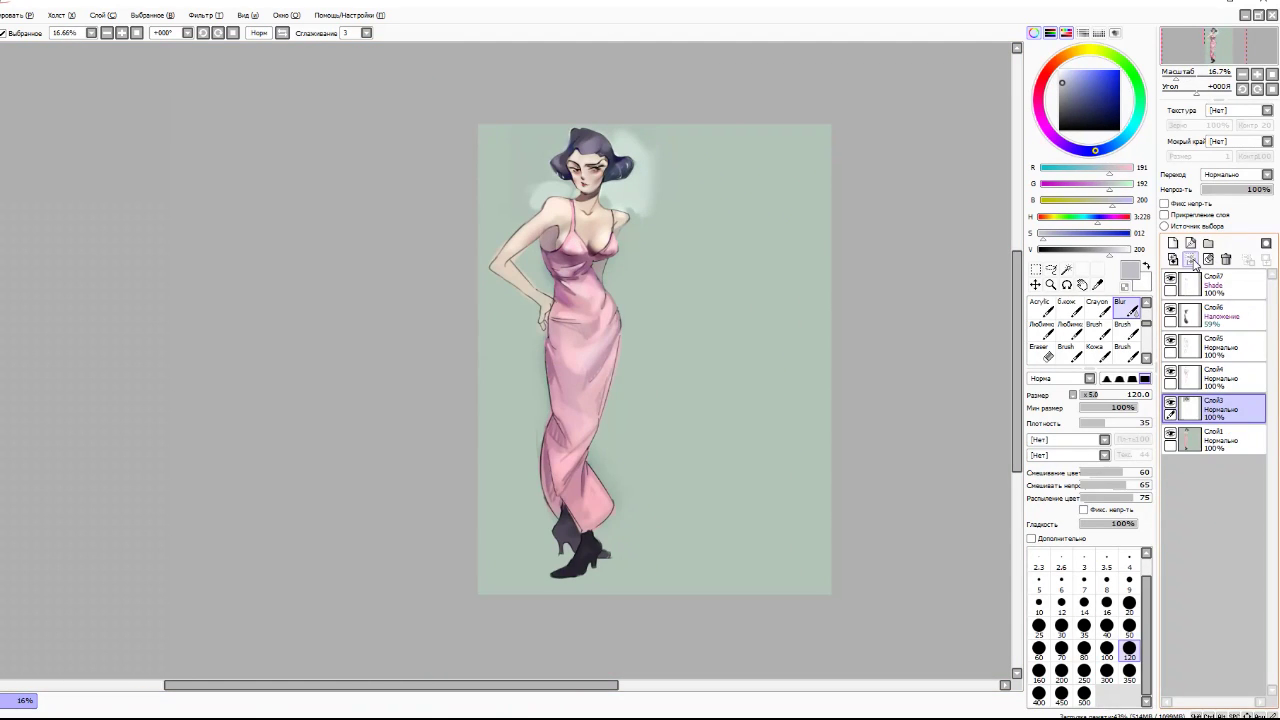
click(1190, 258)
click(1190, 258)
click(1190, 258)
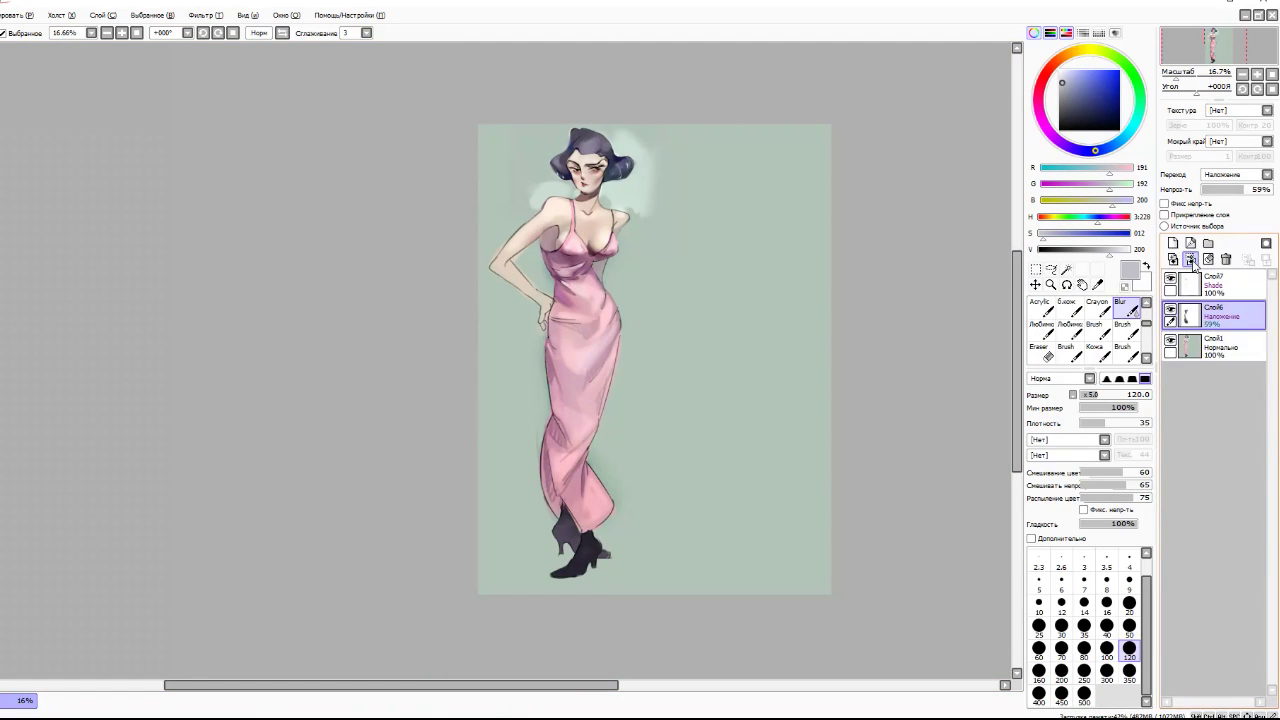
click(1190, 258)
- Erase excess shading around the cleavage with the size 20 Eraser and merge the Shade layer into the base layer
scroll(580, 232, up, 4)
key(e)
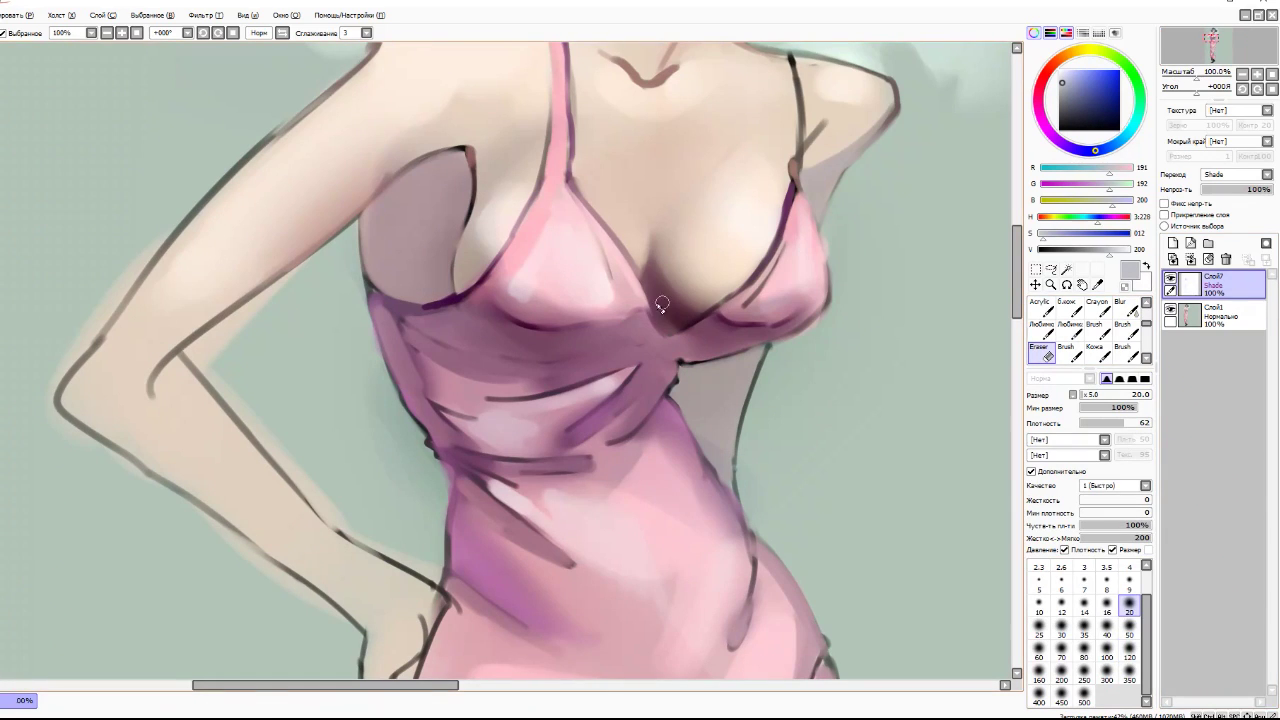
scroll(667, 263, down, 6)
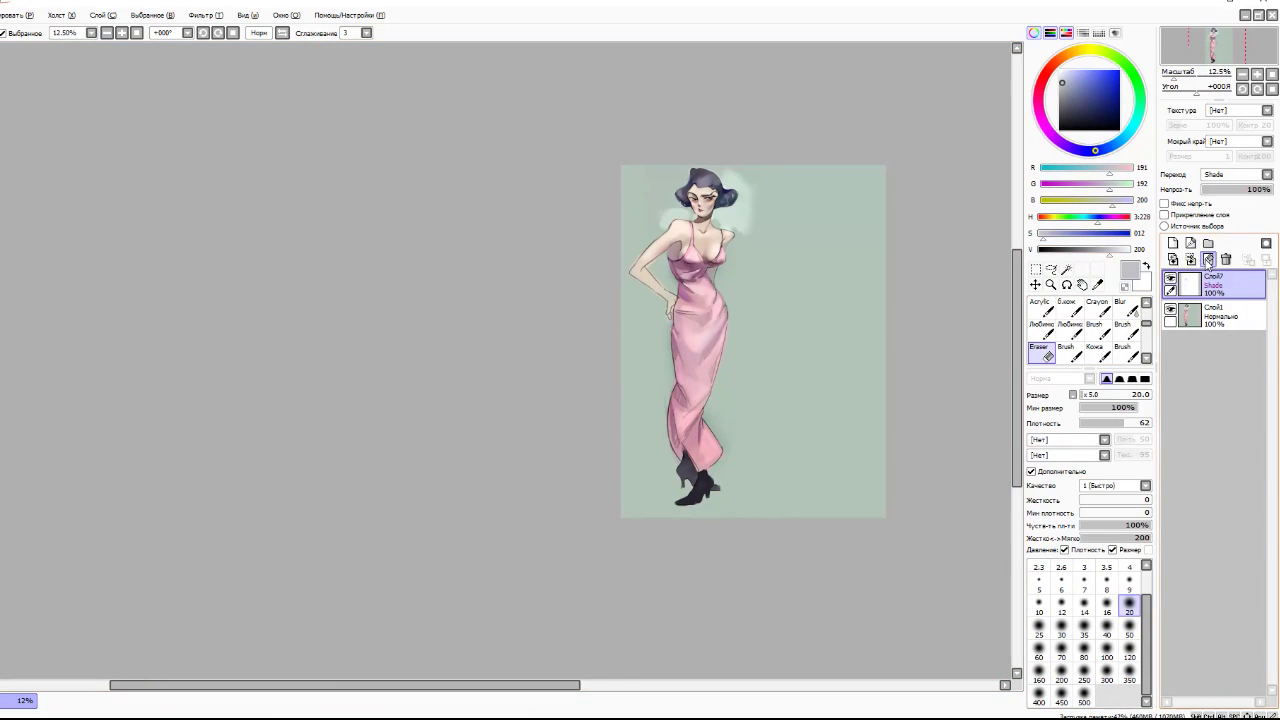
click(1190, 258)
scroll(745, 229, up, 1)
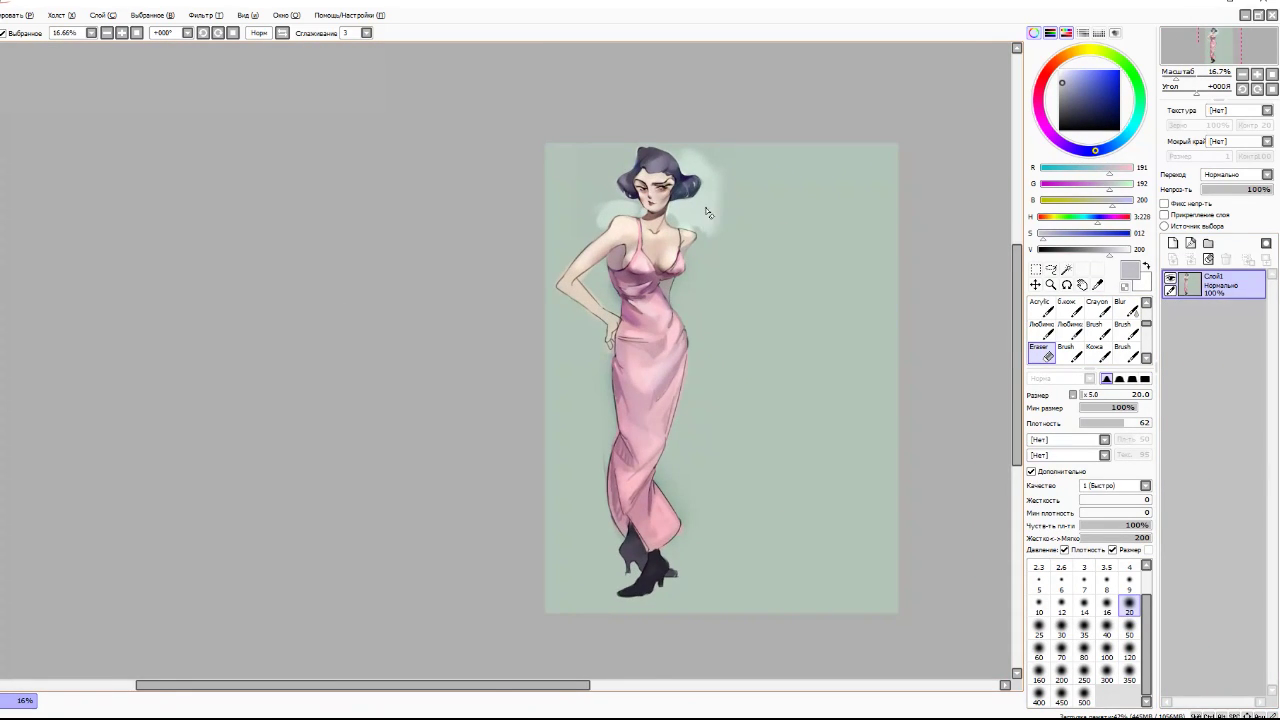
- Paint a muted reddish skin tone along the side of the neck at size 9
scroll(640, 210, up, 5)
key(b)
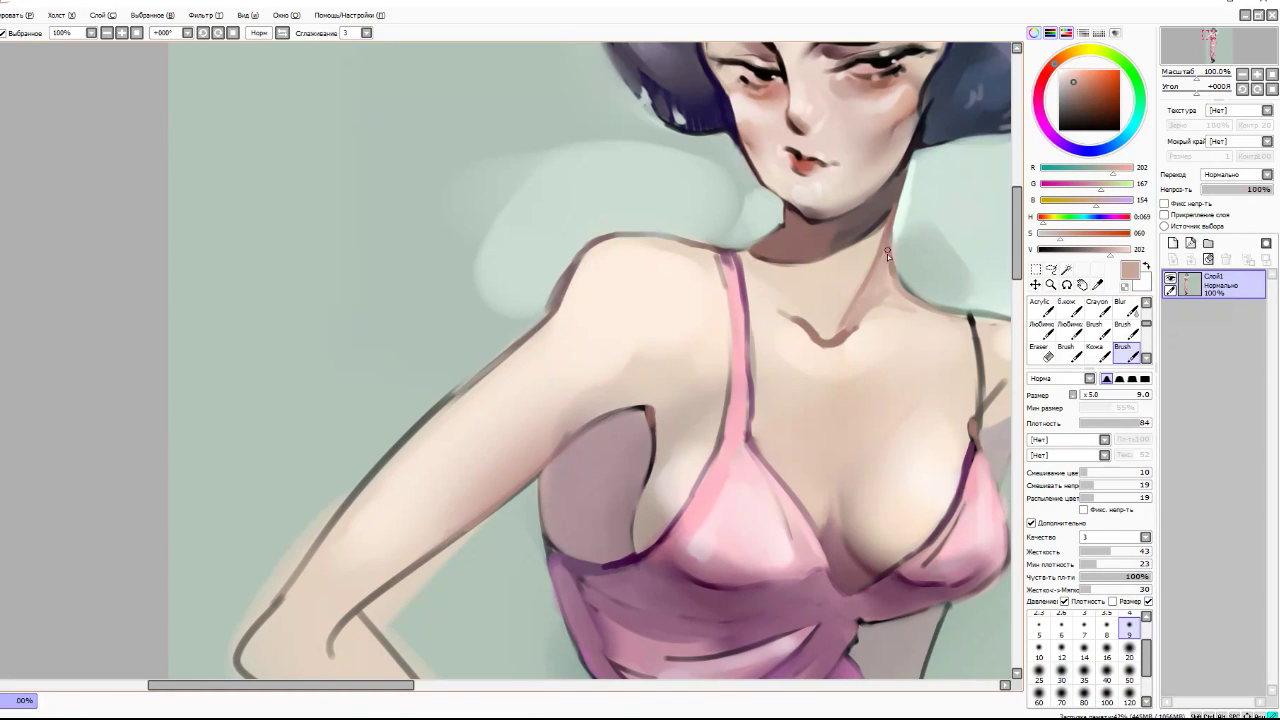
scroll(706, 226, down, 6)
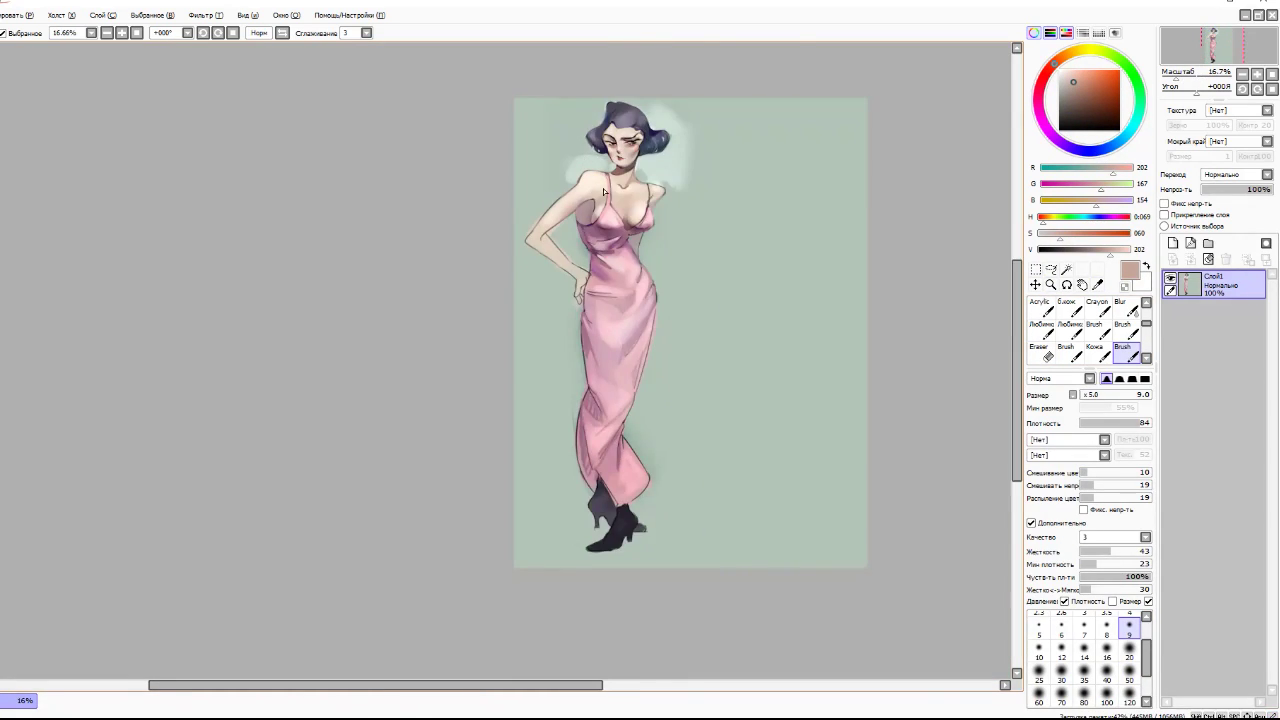
- Soften the shoulder and upper-arm outline and the dark underarm lines with the Blur brush at size 50
scroll(494, 209, up, 5)
key(f)
drag(466, 203, 368, 285)
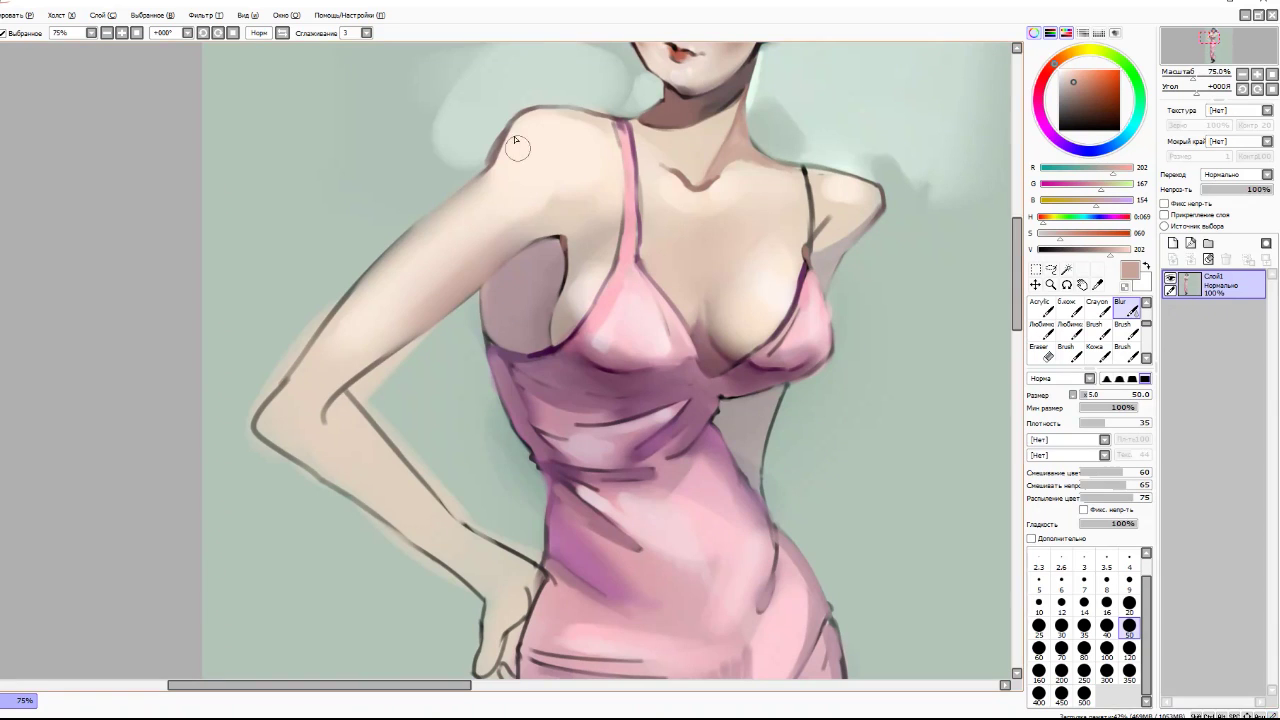
drag(556, 229, 579, 277)
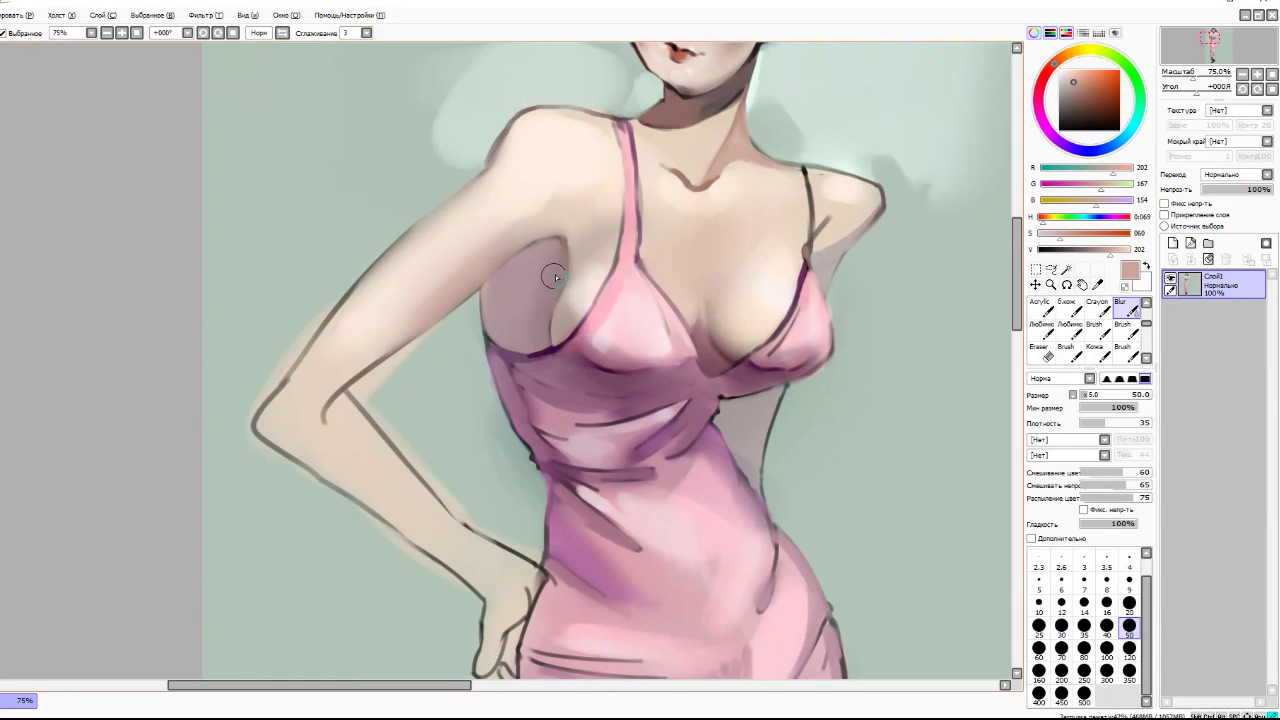
scroll(636, 141, down, 3)
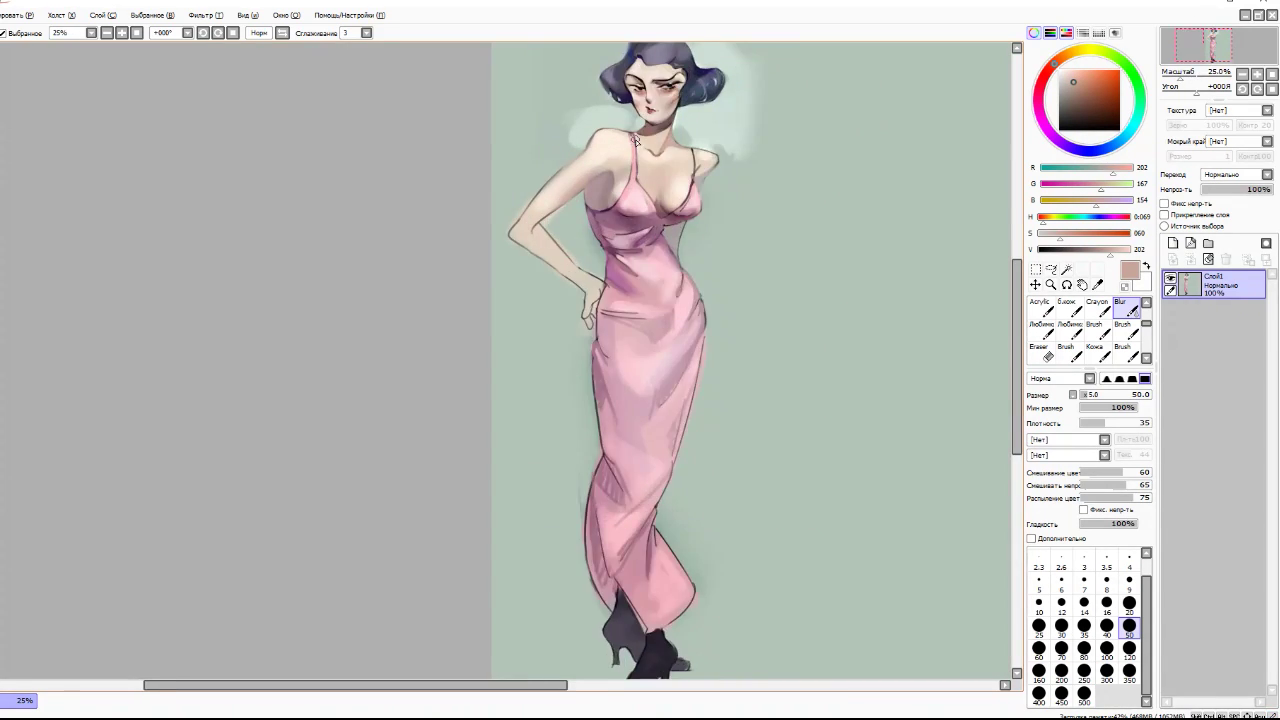
- Mirror the canvas view and paint a pinkish-beige skin shadow between the strap and the armpit at size 9
scroll(741, 305, up, 4)
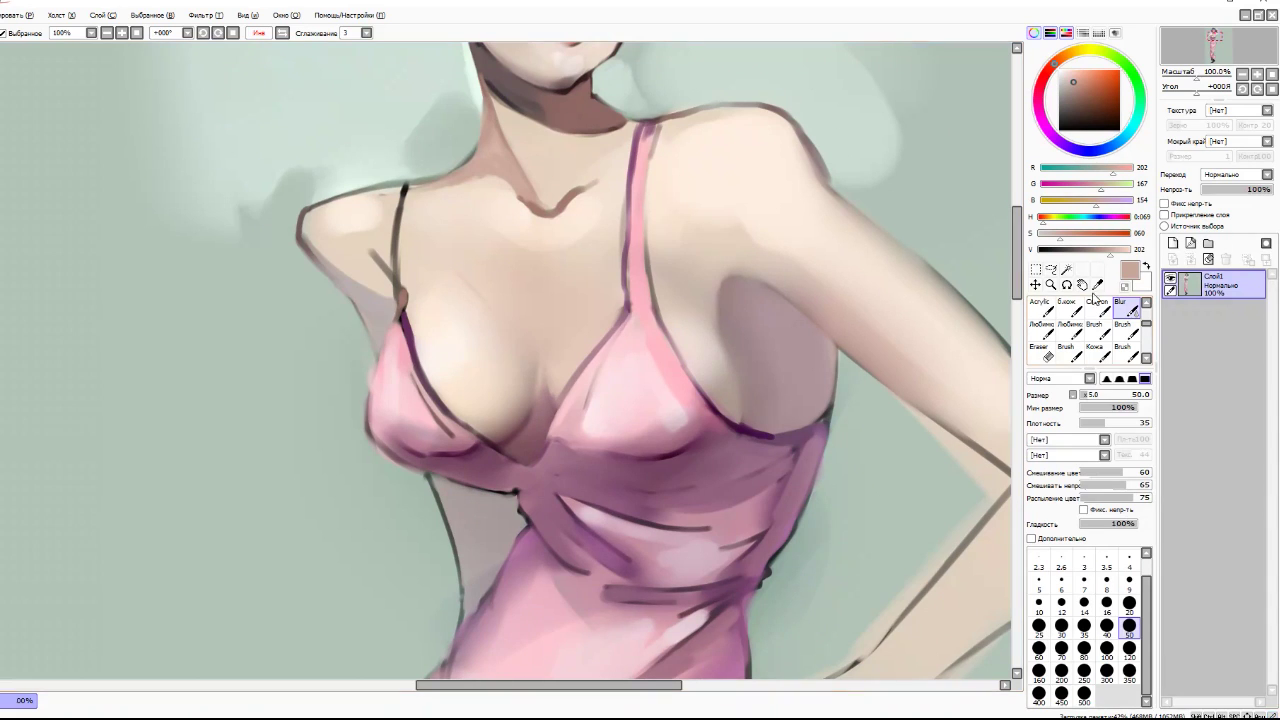
click(1123, 348)
drag(651, 251, 668, 312)
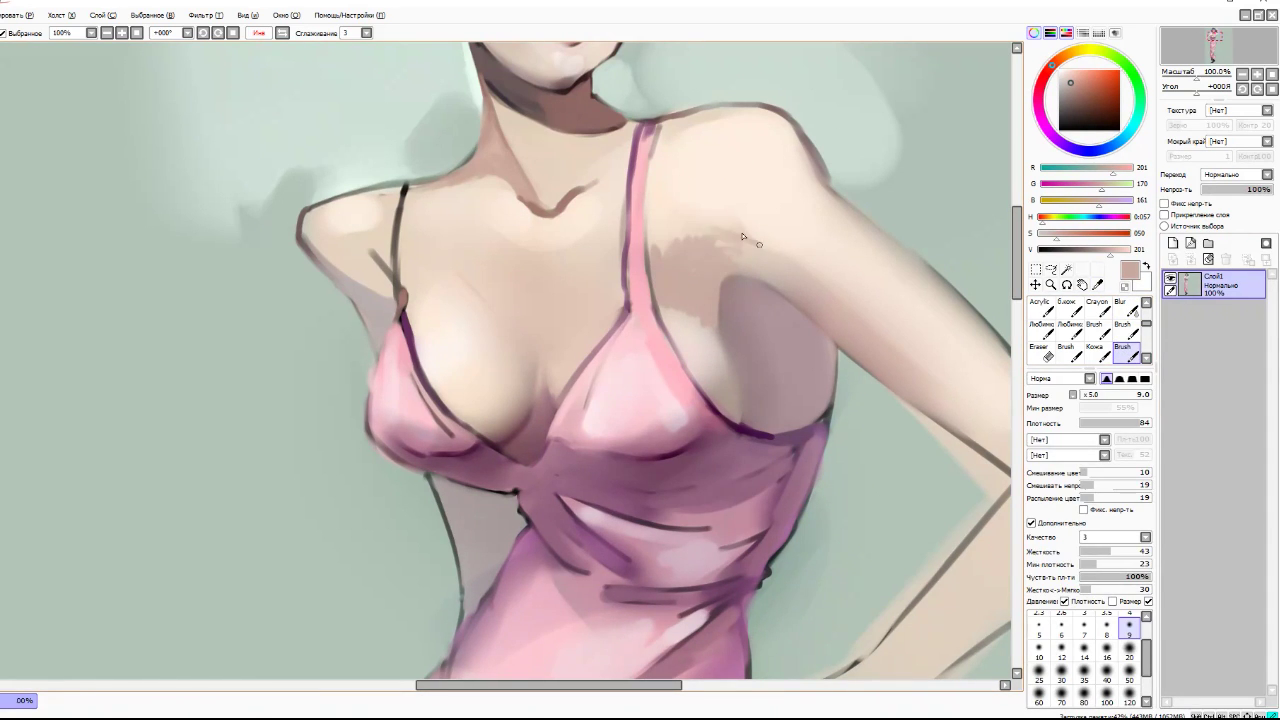
mouse_move(743, 223)
mouse_down()
mouse_move(694, 274)
mouse_move(710, 370)
mouse_up()
- Retrace the underarm and side-of-chest contour in dark maroon and soften it with the Blur brush at size 50
key(alt)
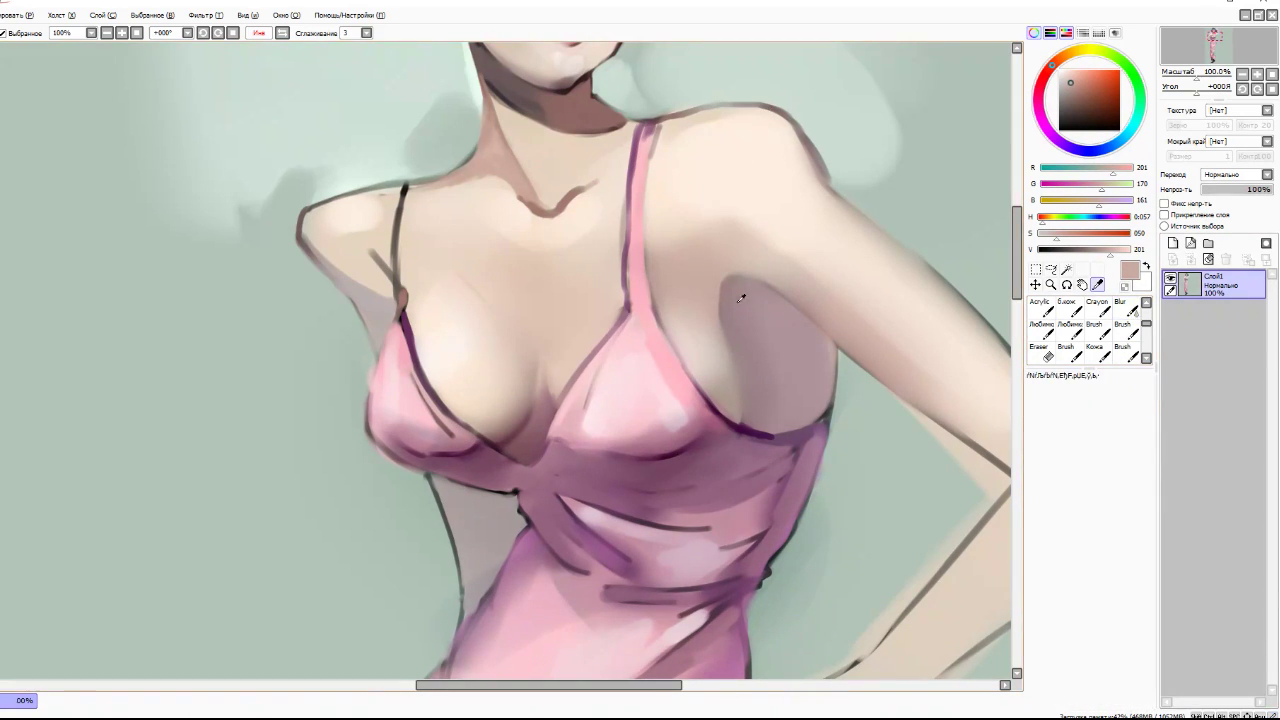
alt+click(744, 420)
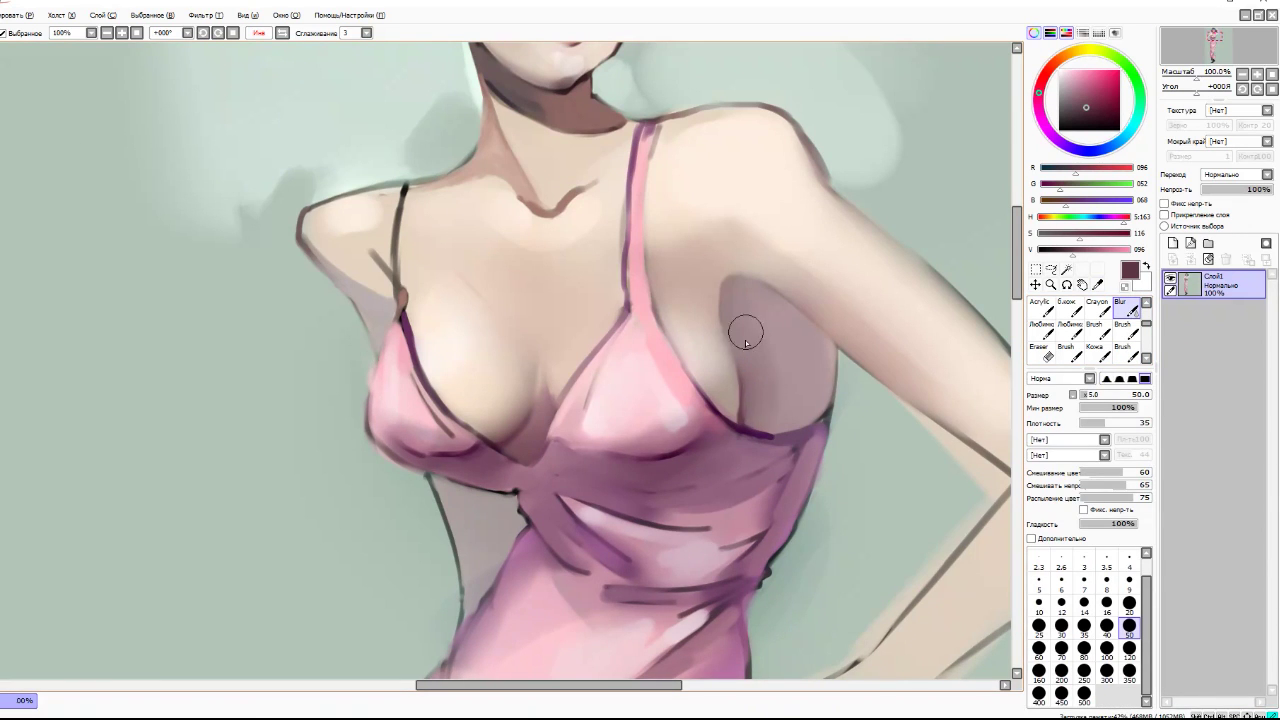
scroll(790, 198, down, 4)
scroll(790, 198, up, 6)
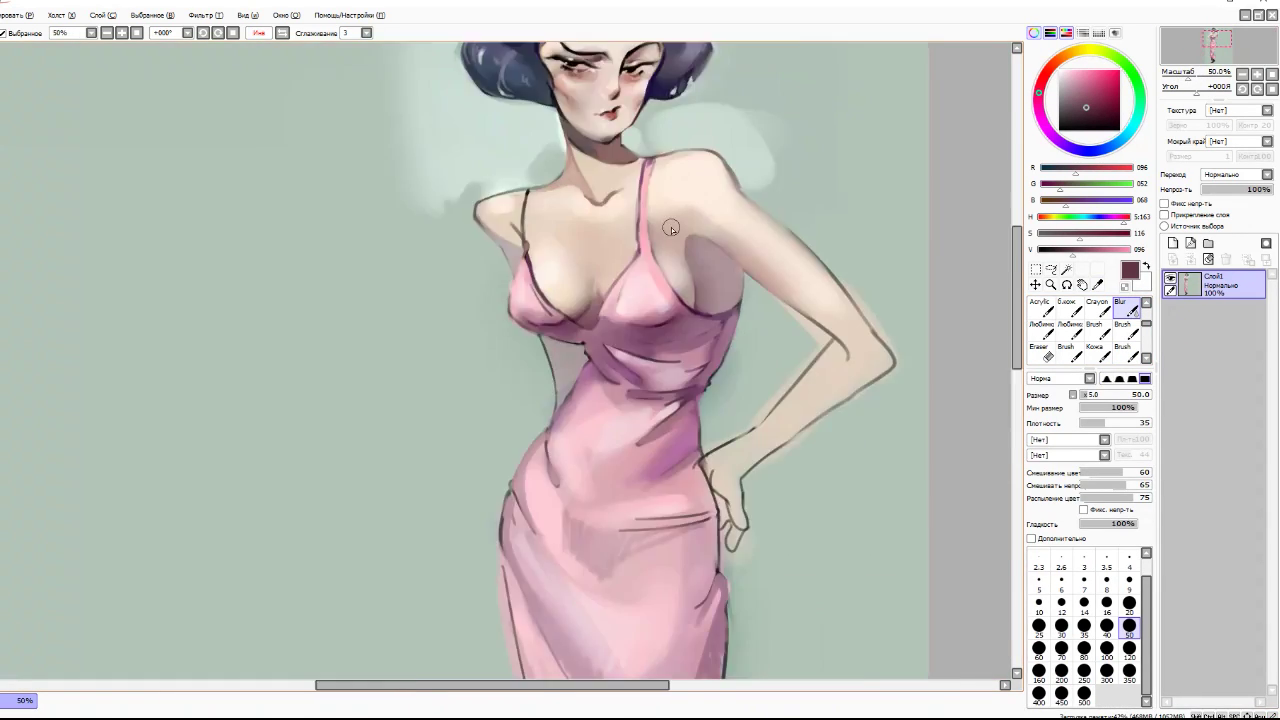
key(b)
drag(786, 318, 722, 265)
key(n)
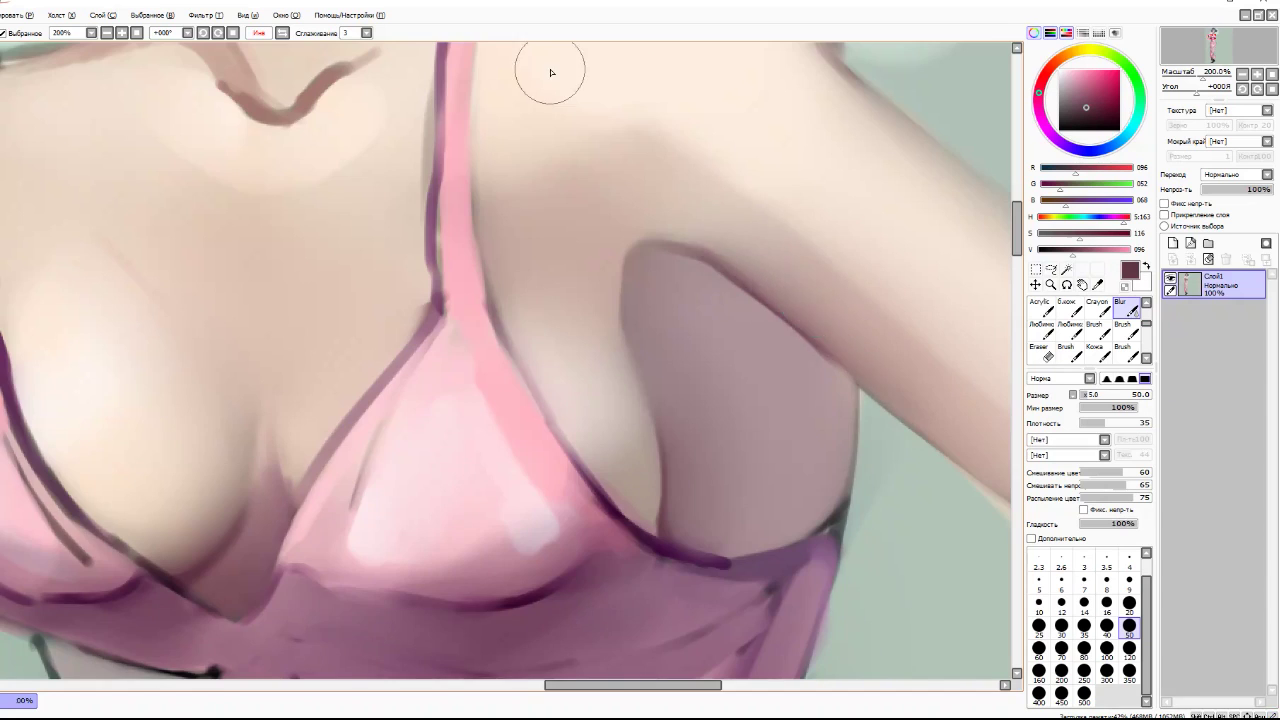
- Paint a sampled reddish-beige shadow across the upper chest at size 9 and smooth it with the Blur brush at size 50
scroll(585, 249, down, 7)
scroll(518, 268, right, 3)
scroll(518, 268, up, 5)
alt+click(590, 310)
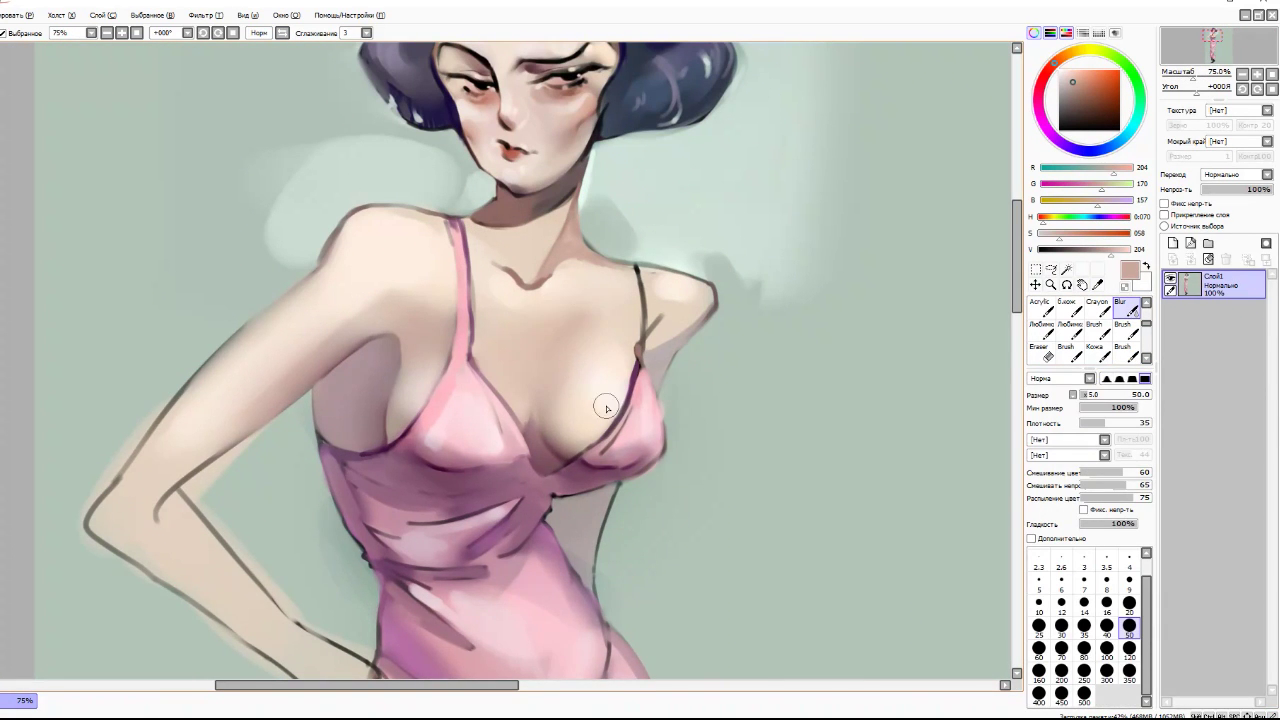
scroll(606, 408, left, 3)
scroll(606, 408, down, 1)
key(b)
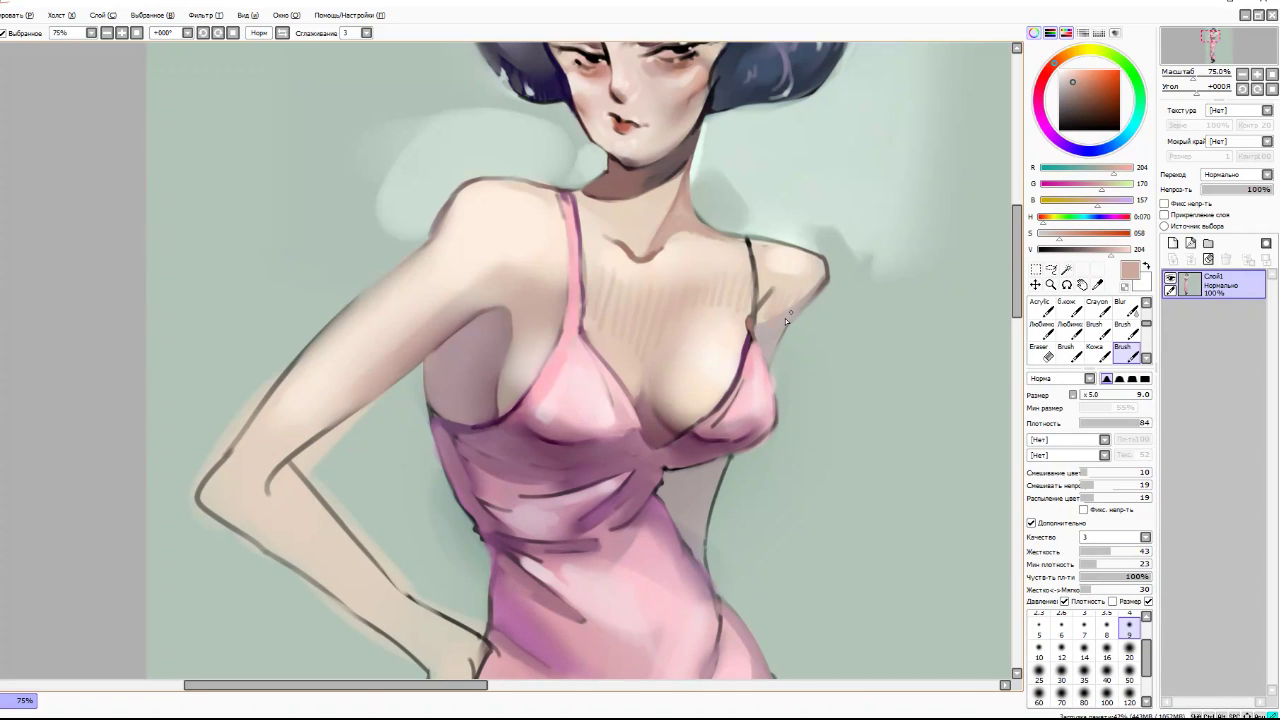
key(n)
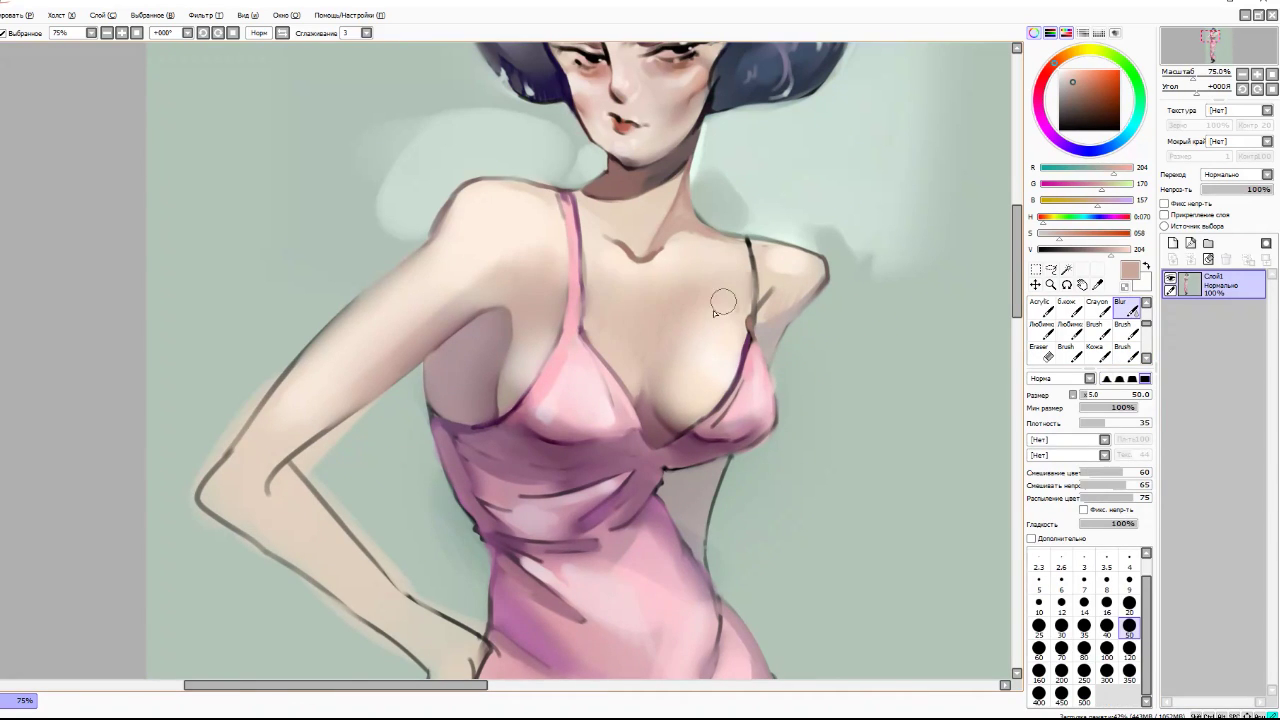
- Add a new layer above the painting and set its opacity to 29% for soft brushwork at size 50
scroll(712, 304, down, 4)
scroll(889, 197, up, 6)
key(ctrl+shift+n)
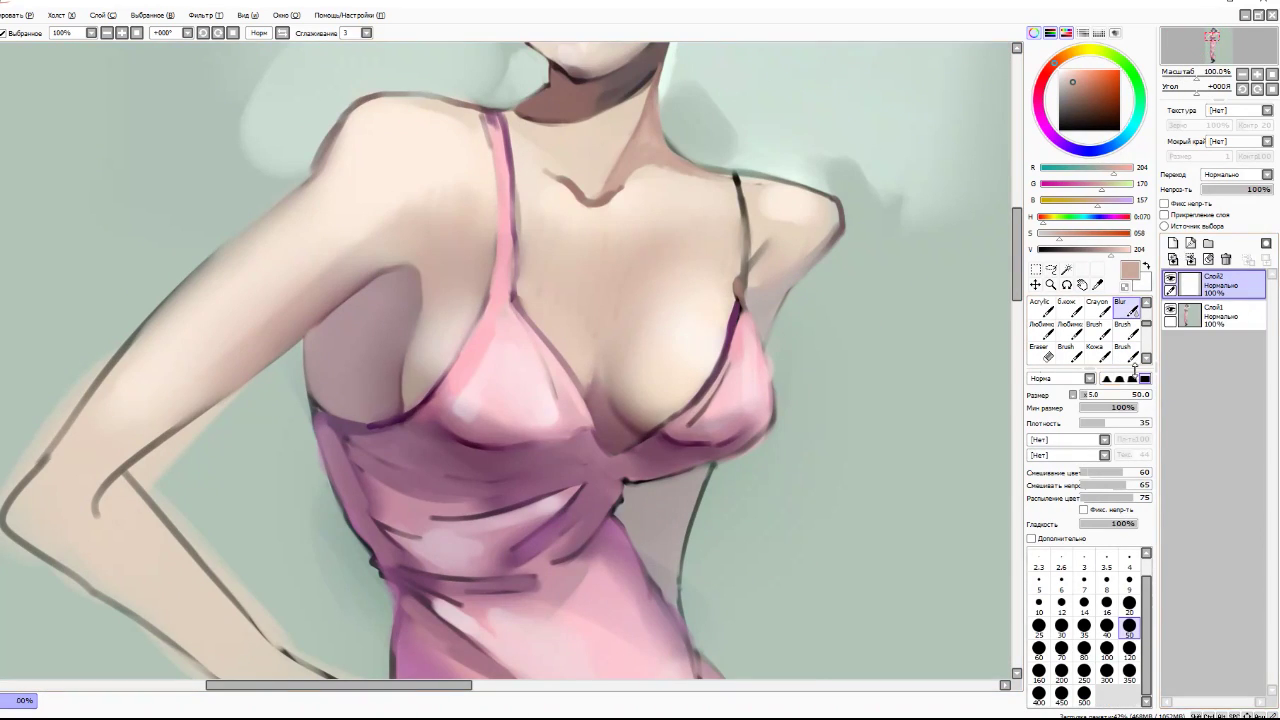
click(1133, 366)
click(1222, 189)
scroll(677, 320, down, 4)
scroll(677, 320, up, 4)
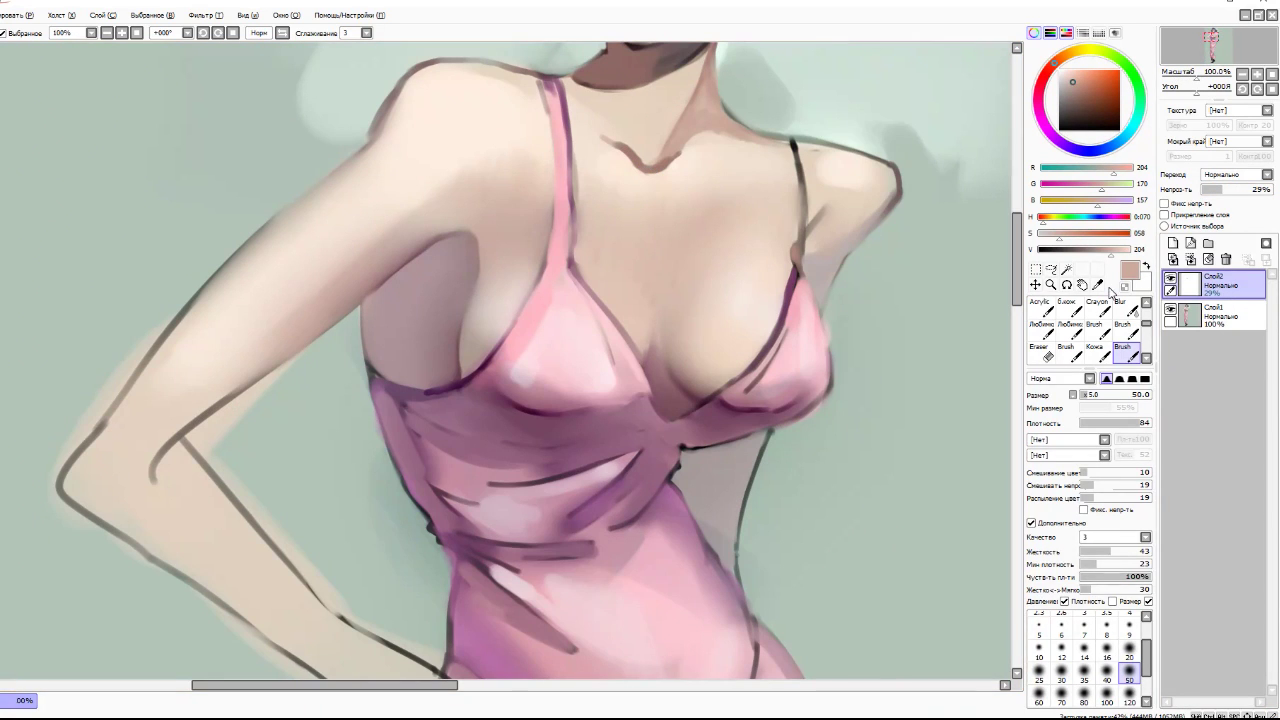
- Add another layer, touch in pale skin-toned highlights, and blend them with the Blur brush at size 120 in the mirrored view
key(ctrl+shift+n)
alt+click(560, 236)
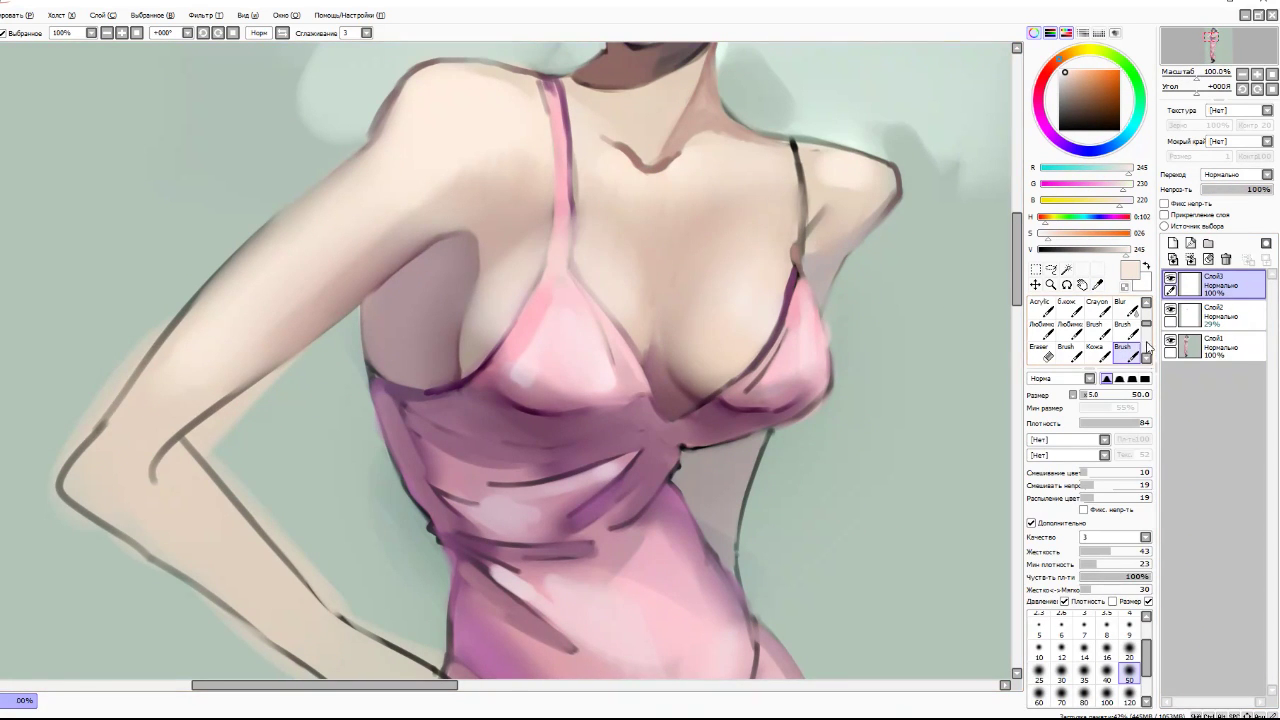
click(1125, 308)
scroll(539, 82, down, 5)
key(h)
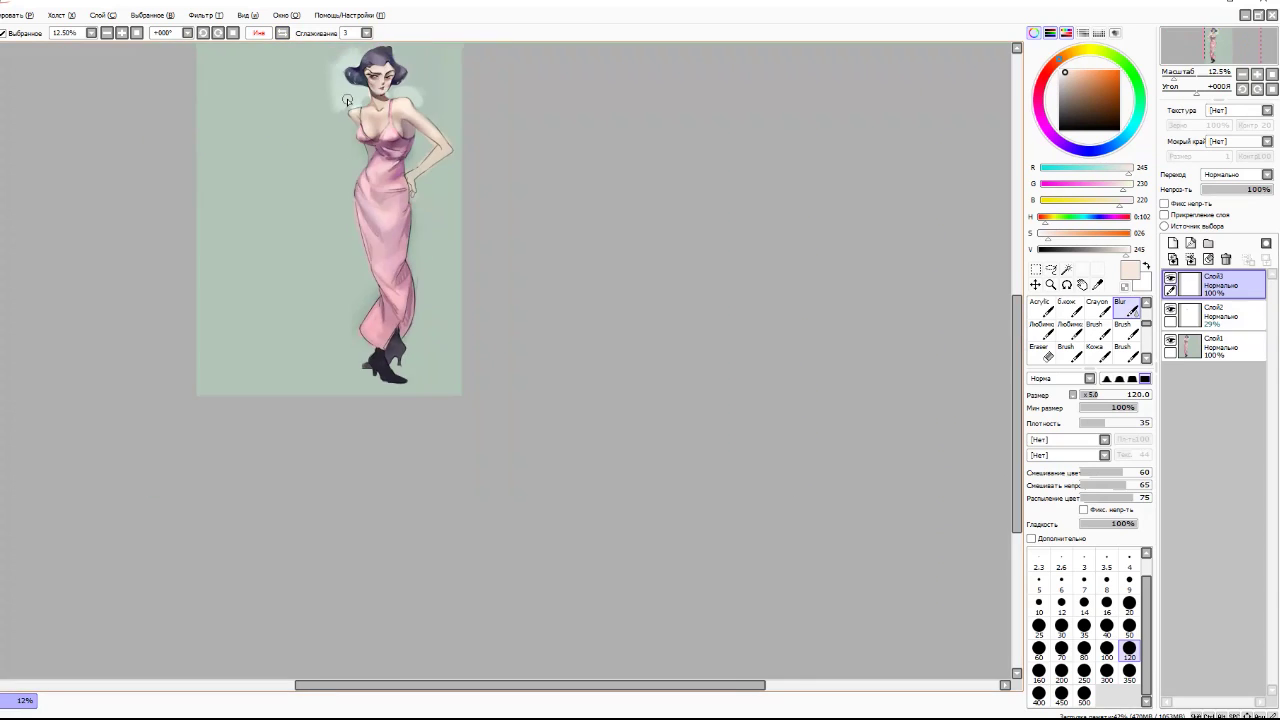
scroll(347, 101, up, 6)
scroll(604, 277, down, 5)
scroll(604, 277, down, 1)
scroll(516, 262, up, 1)
scroll(600, 255, up, 2)
click(1125, 350)
click(1125, 308)
scroll(754, 249, down, 3)
scroll(620, 240, up, 8)
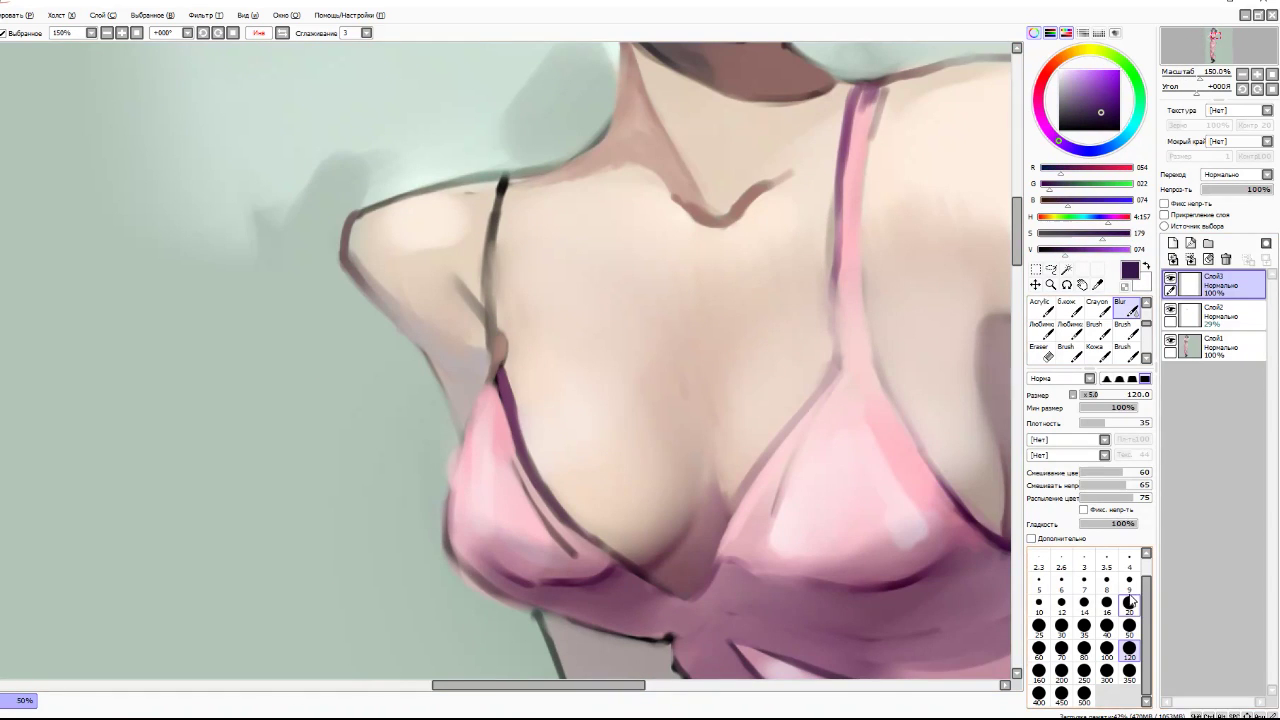
- Add a new layer and outline the bodice cups and both edges of the far strap in dark purple at size 4
key(ctrl+shift+n)
key(b)
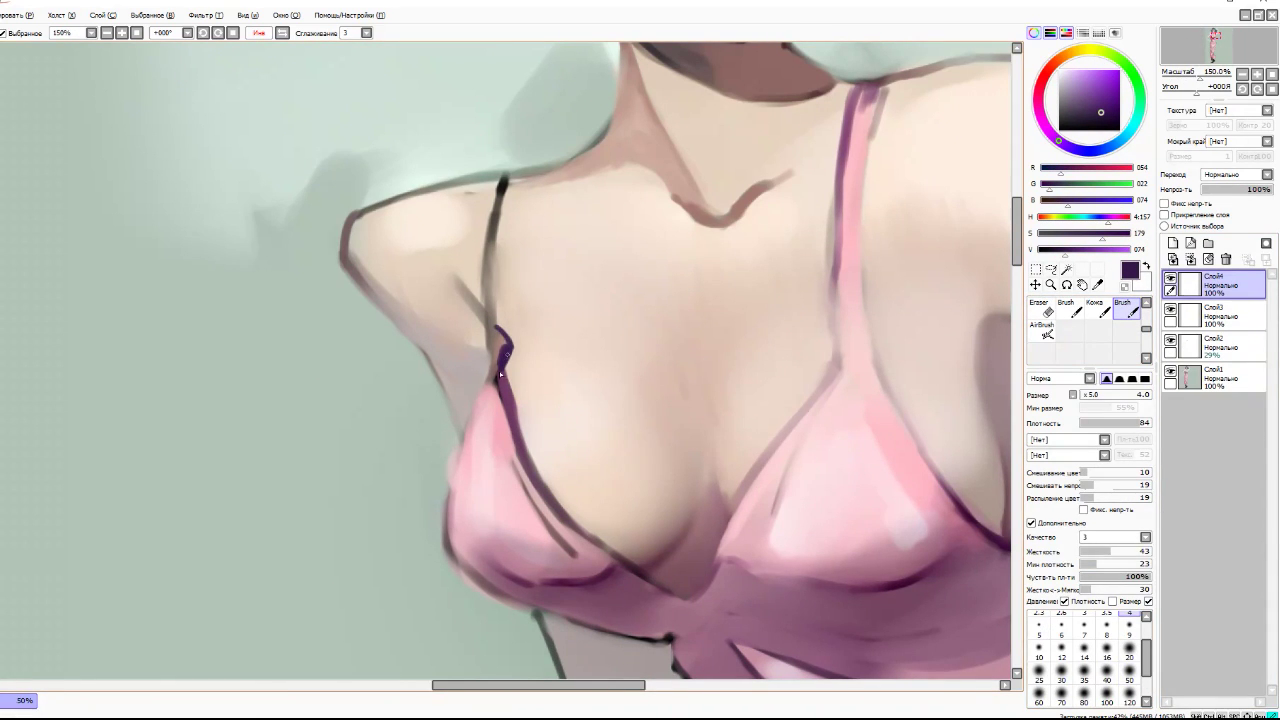
drag(463, 450, 441, 505)
drag(458, 562, 622, 566)
drag(712, 558, 784, 437)
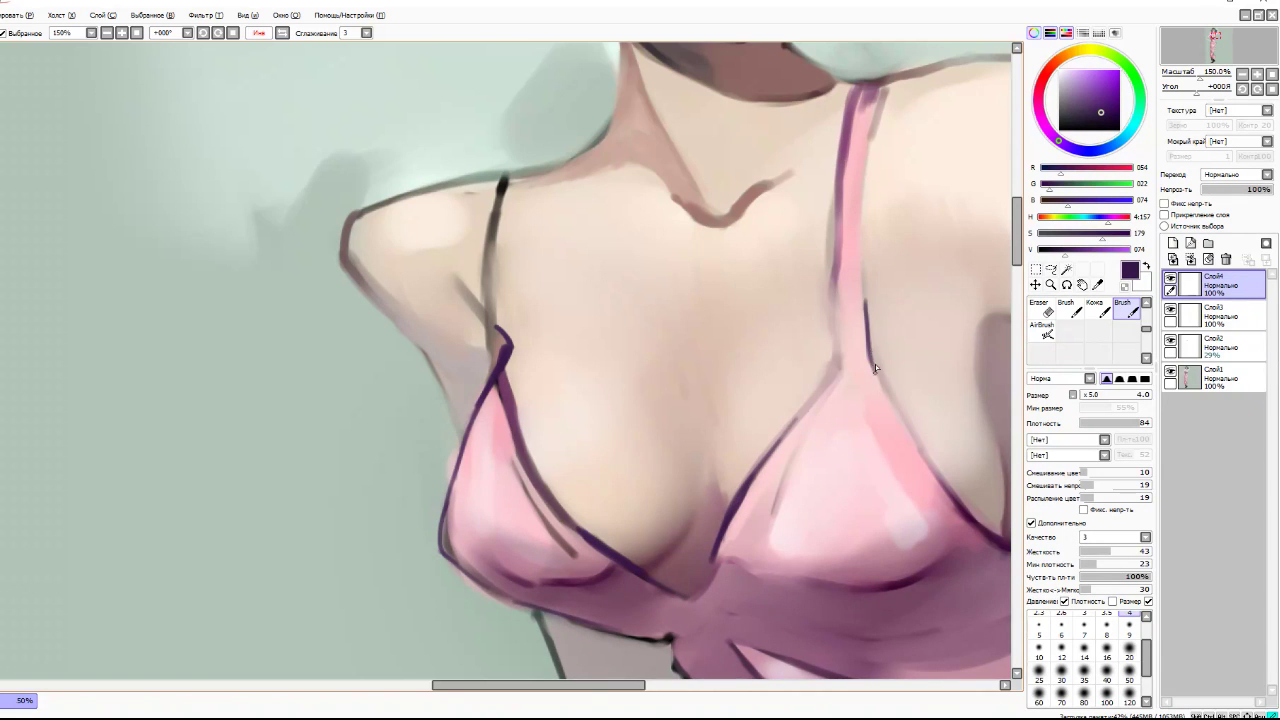
drag(504, 334, 510, 193)
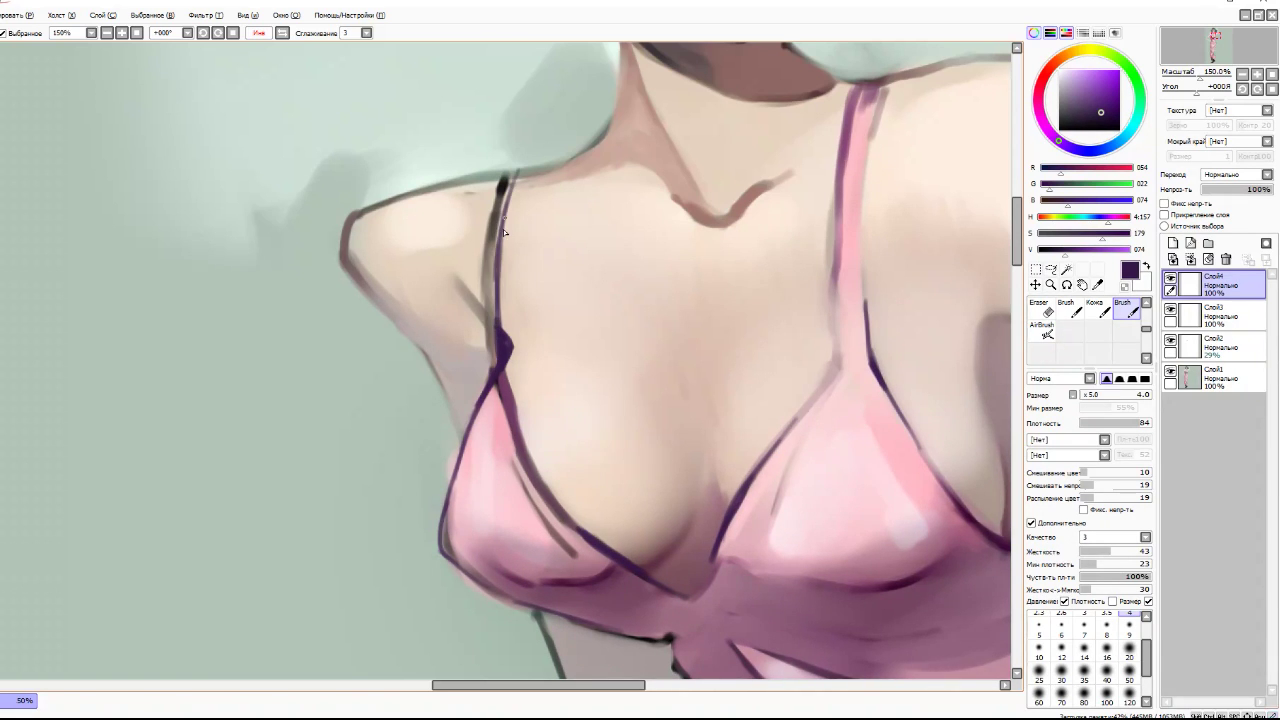
drag(480, 245, 480, 422)
- Repaint the near shoulder strap with sampled pink, covering the wide dark line along its edge
alt+click(848, 358)
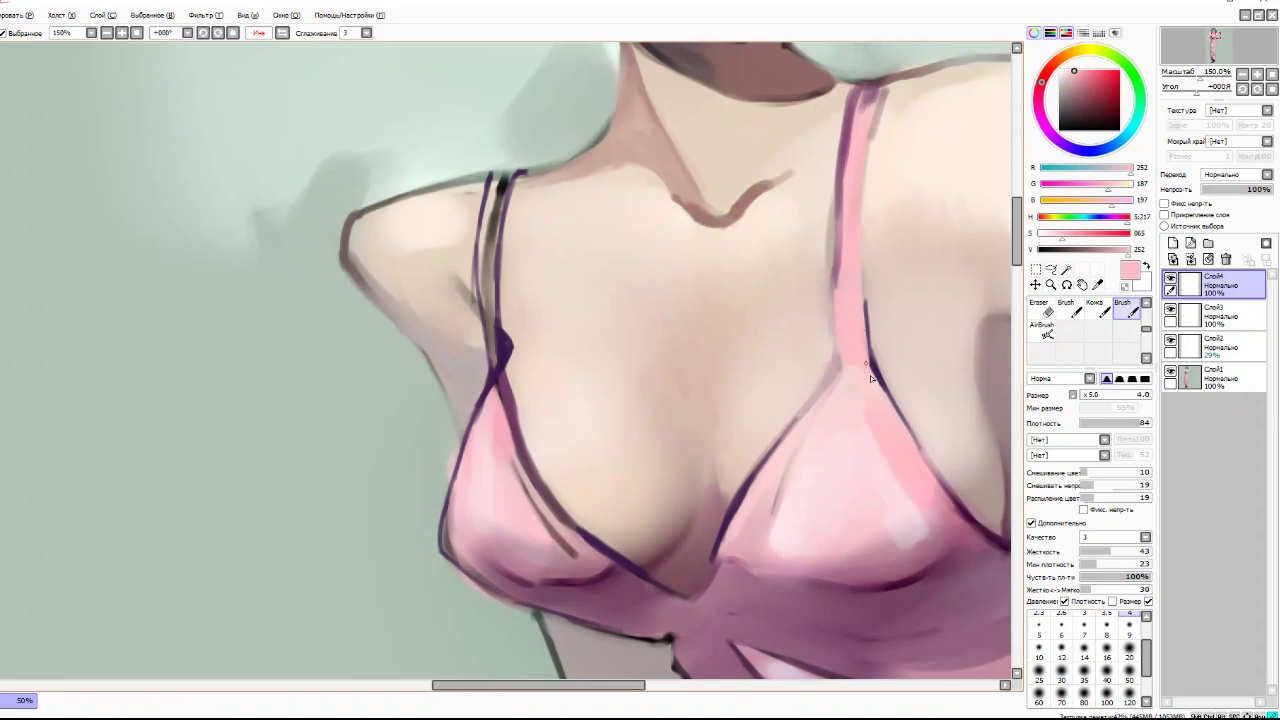
drag(853, 254, 866, 115)
scroll(937, 215, down, 5)
scroll(894, 243, up, 5)
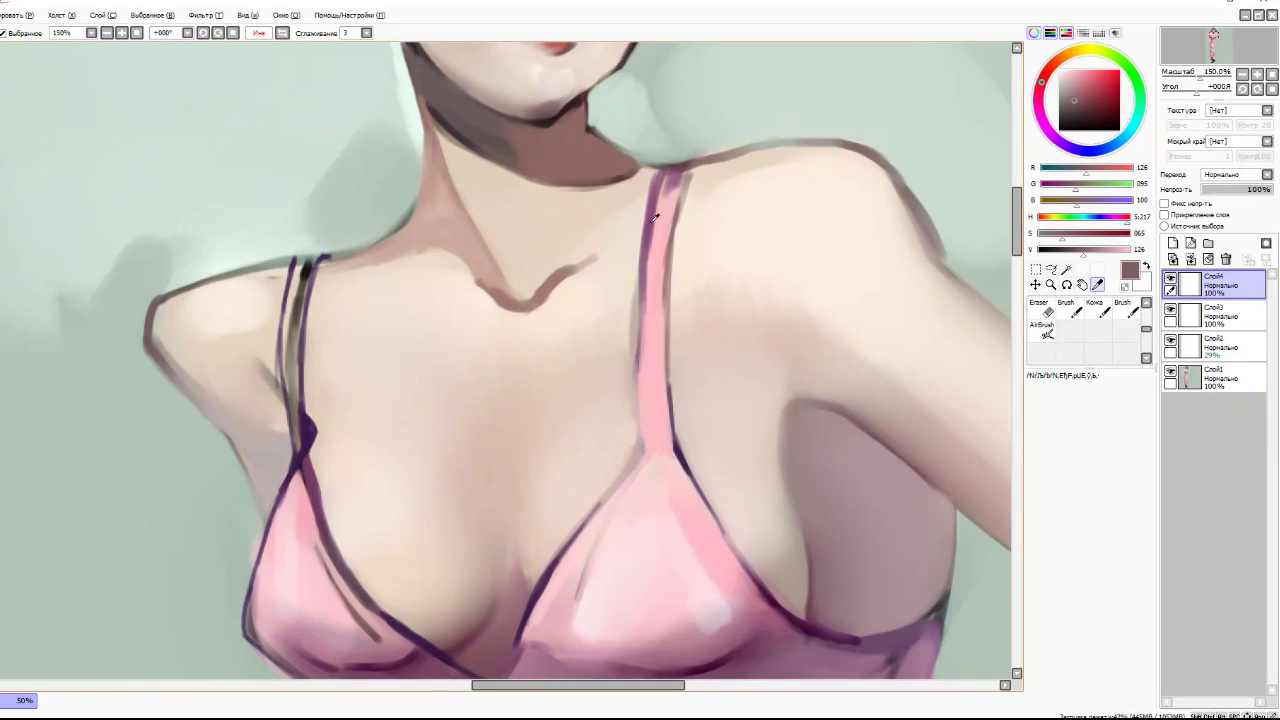
click(1107, 650)
click(1131, 378)
drag(668, 172, 644, 352)
alt+click(660, 250)
drag(668, 180, 650, 417)
- Fill the far shoulder strap with pink and add a pale pink highlight near the shoulder at size 9
scroll(650, 417, down, 5)
scroll(564, 218, up, 5)
click(1129, 625)
mouse_move(578, 176)
mouse_down()
mouse_move(554, 314)
mouse_move(560, 412)
mouse_up()
drag(562, 228, 558, 424)
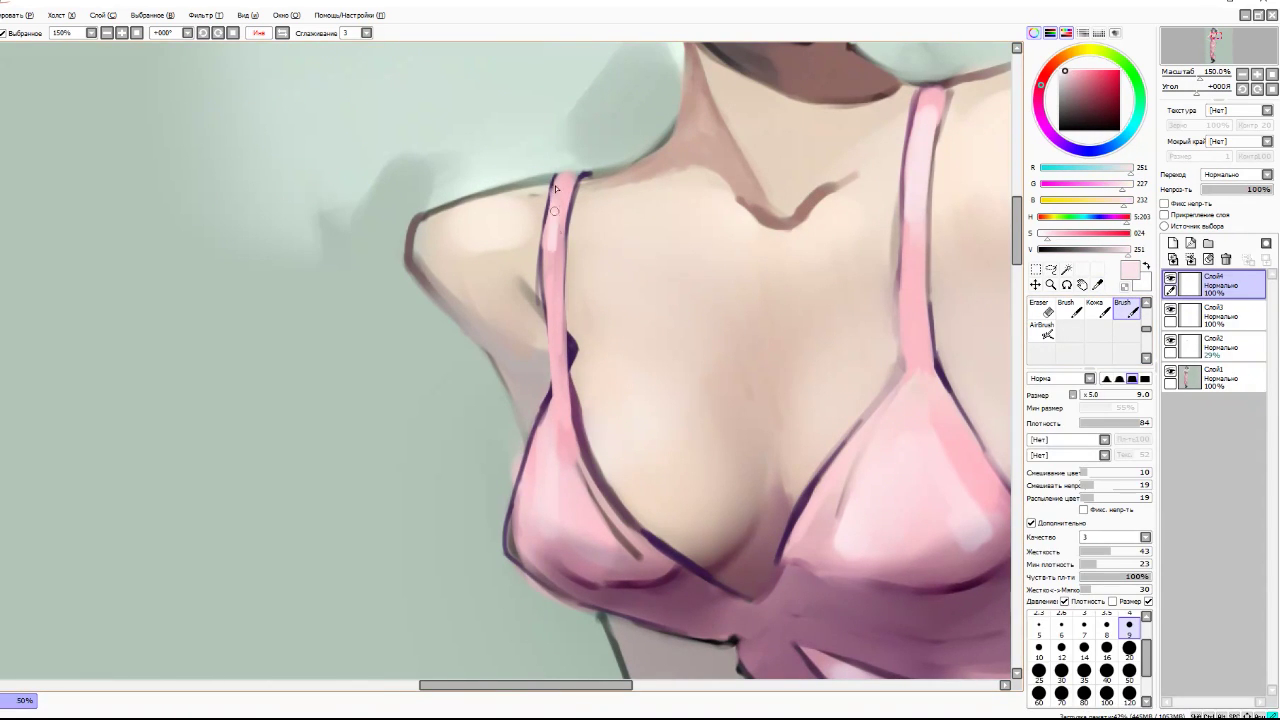
drag(558, 184, 556, 264)
- Paint pale pink highlights on the far bodice cup at size 9
scroll(556, 264, down, 5)
scroll(574, 244, up, 6)
drag(752, 404, 730, 500)
drag(716, 446, 736, 469)
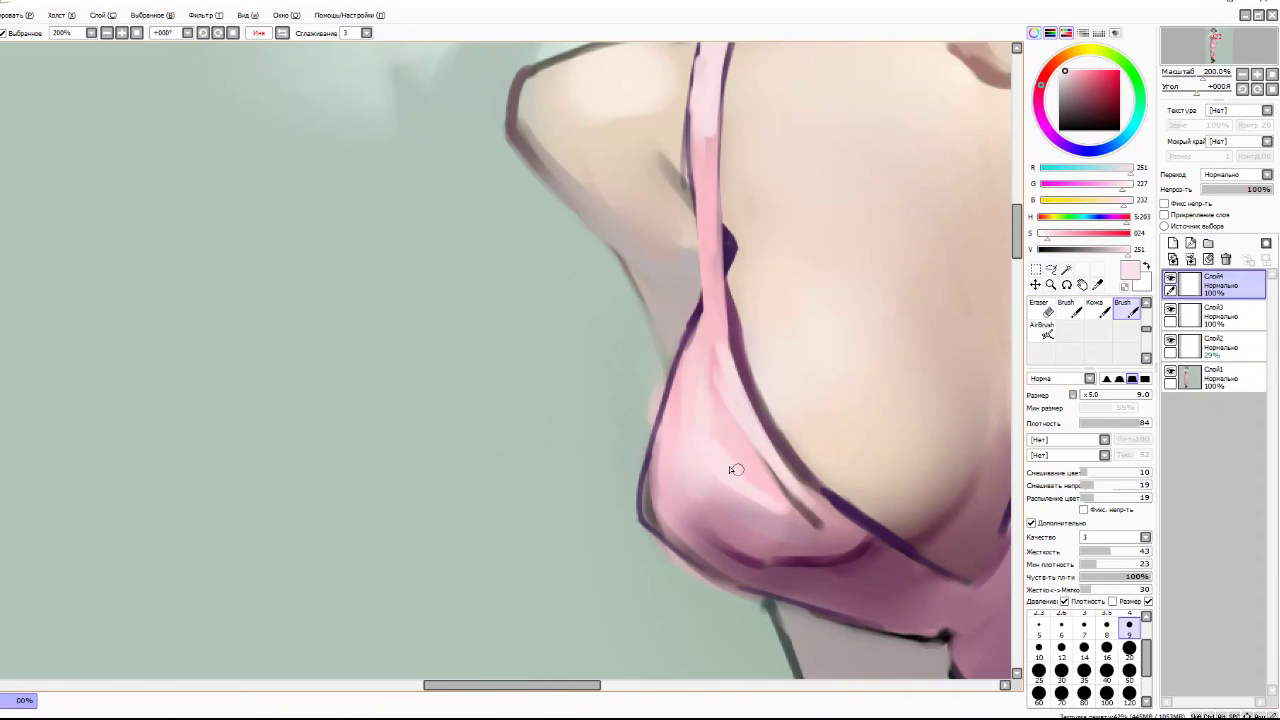
- Retouch the lower part of the far strap with a near-black green at size 7
key(x)
click(1129, 613)
drag(702, 212, 698, 312)
drag(704, 162, 692, 346)
scroll(692, 346, down, 5)
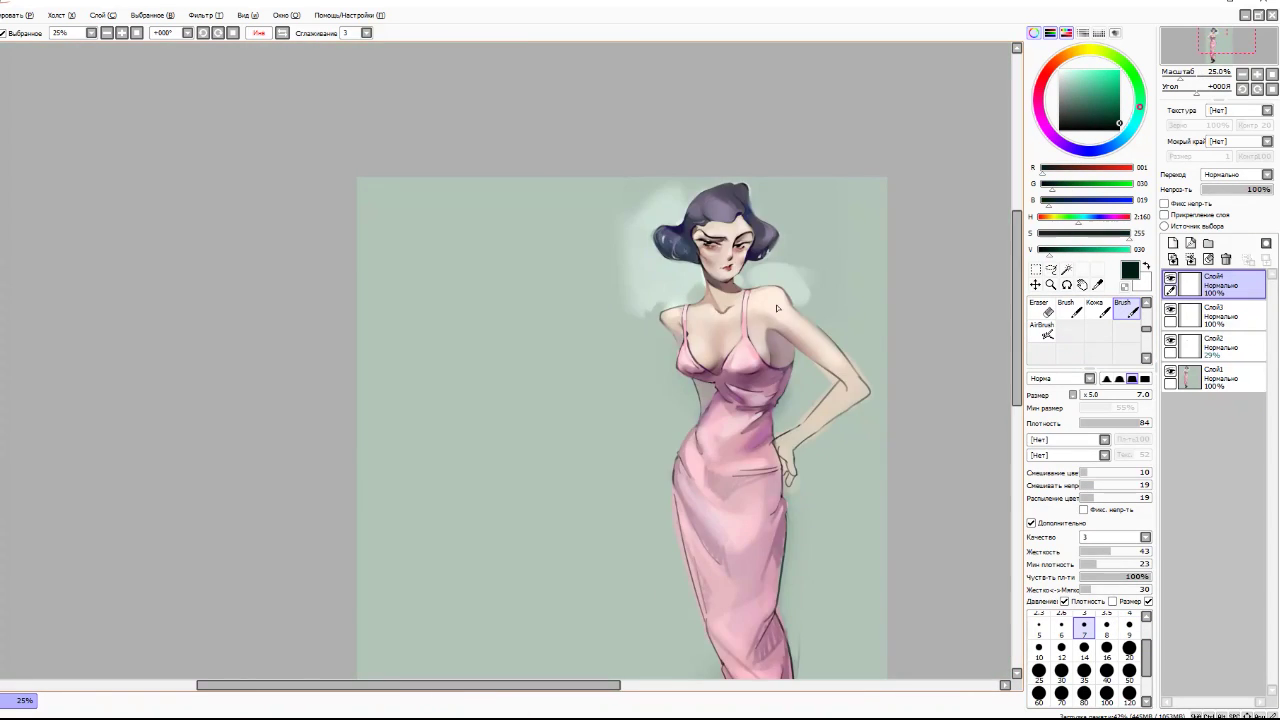
- Refine the edge where the strap meets the bodice cup with sampled pink at size 4
scroll(700, 414, up, 5)
drag(652, 260, 590, 485)
alt+click(662, 375)
mouse_move(655, 300)
mouse_down()
mouse_move(662, 410)
mouse_move(590, 498)
mouse_up()
scroll(691, 290, down, 4)
scroll(691, 290, up, 4)
mouse_move(616, 285)
mouse_down()
mouse_move(612, 358)
mouse_move(580, 450)
mouse_up()
drag(606, 350, 568, 494)
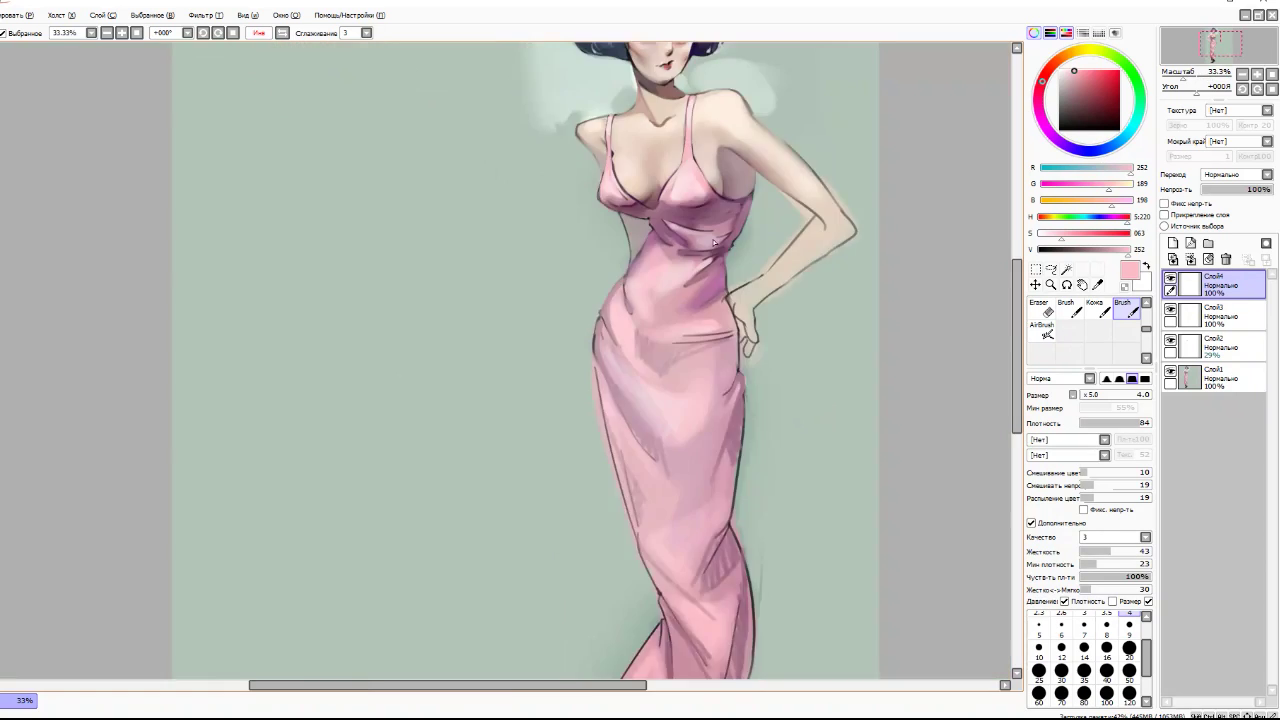
- Draw thin dark contour lines at the centre of the neckline between the cups at size 4
scroll(721, 224, down, 5)
scroll(721, 224, up, 5)
alt+click(925, 271)
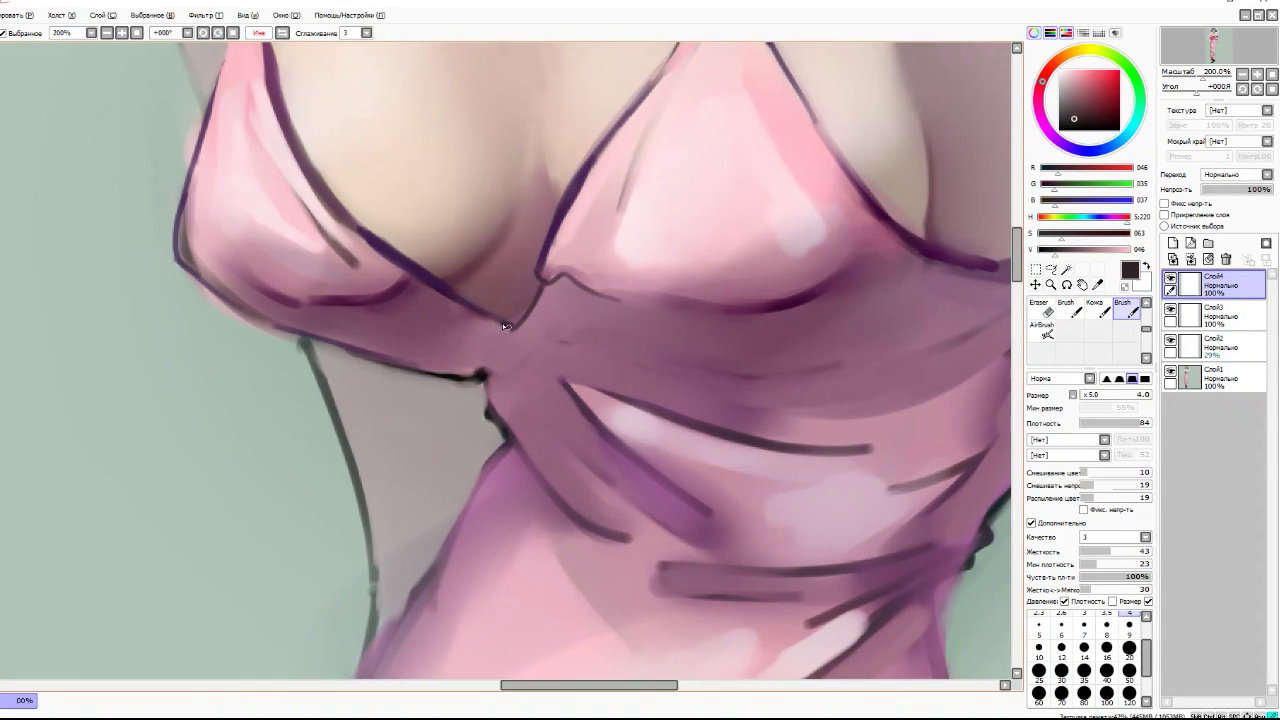
- Clean up the background along the bent arm with the sampled grey-green at size 50
scroll(506, 326, down, 5)
scroll(440, 255, up, 2)
alt+click(780, 340)
click(1129, 670)
drag(662, 340, 630, 386)
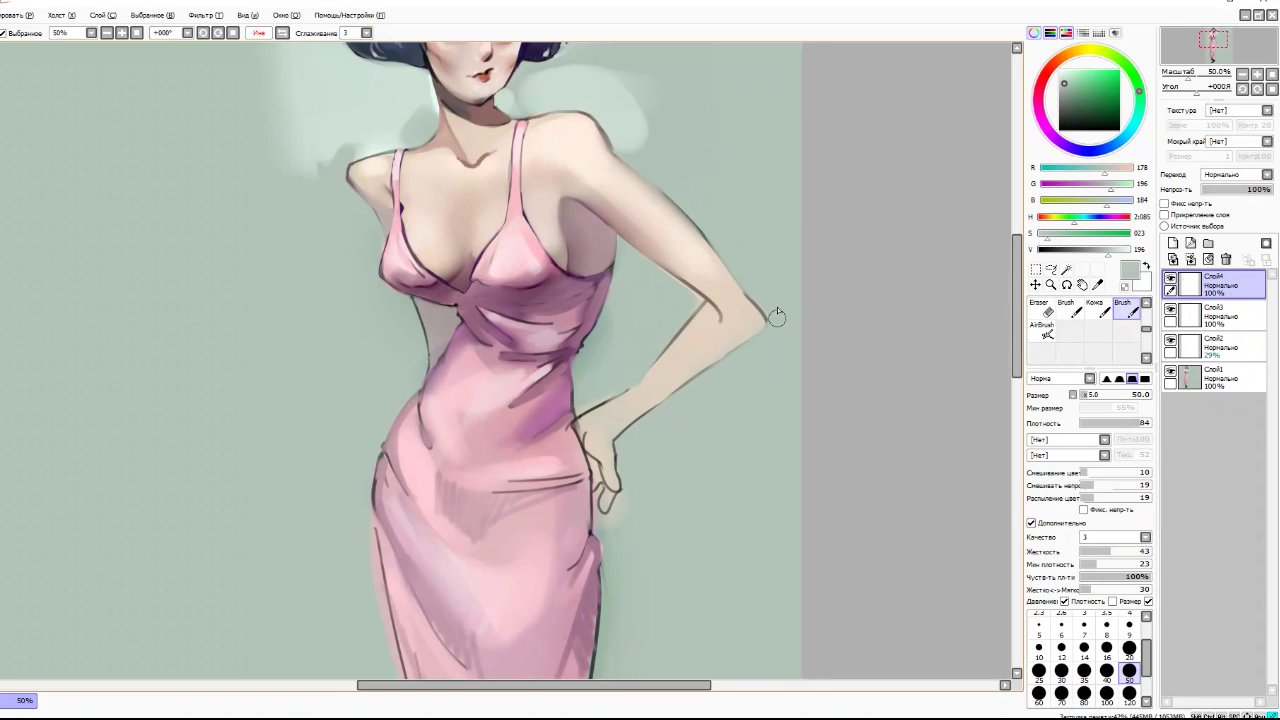
scroll(711, 143, down, 4)
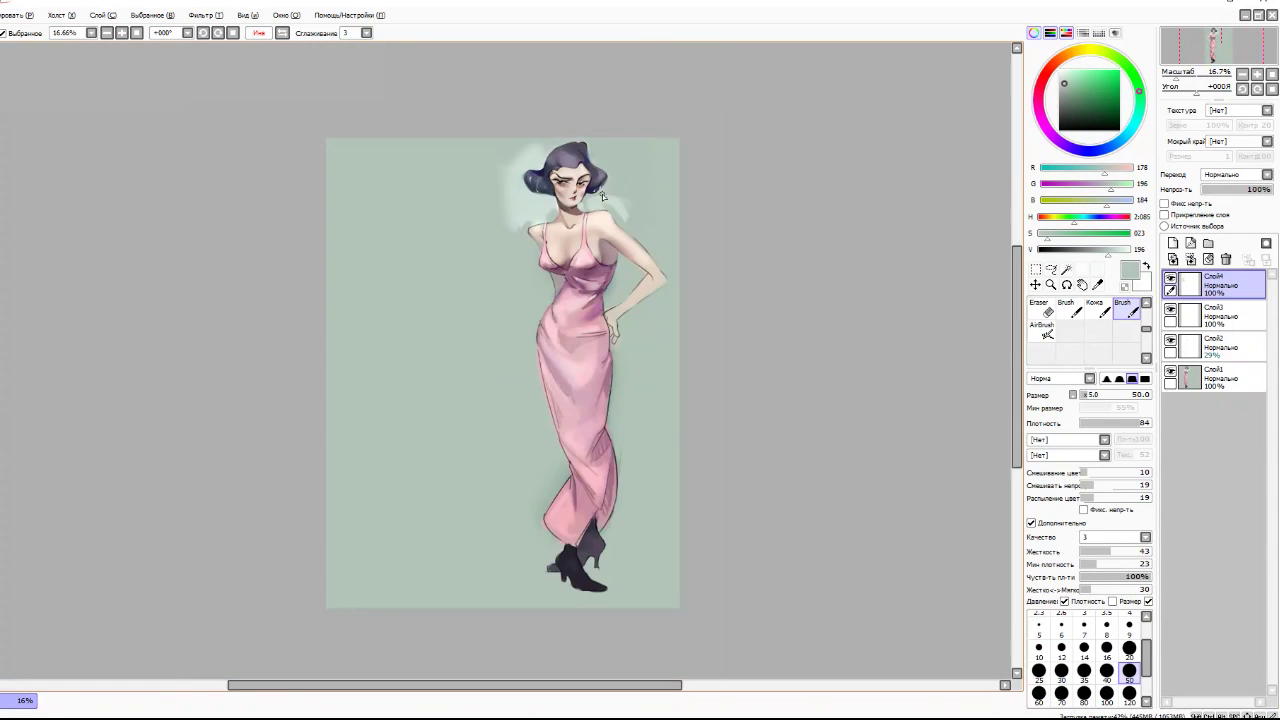
- Reduce the brush to size 9 and cover the stray colour around the hand with background green
scroll(641, 462, up, 2)
scroll(590, 200, up, 3)
key(bracketleft)
key(bracketleft)
key(bracketleft)
key(bracketleft)
key(bracketleft)
key(bracketleft)
key(bracketleft)
key(bracketleft)
key(bracketleft)
key(bracketleft)
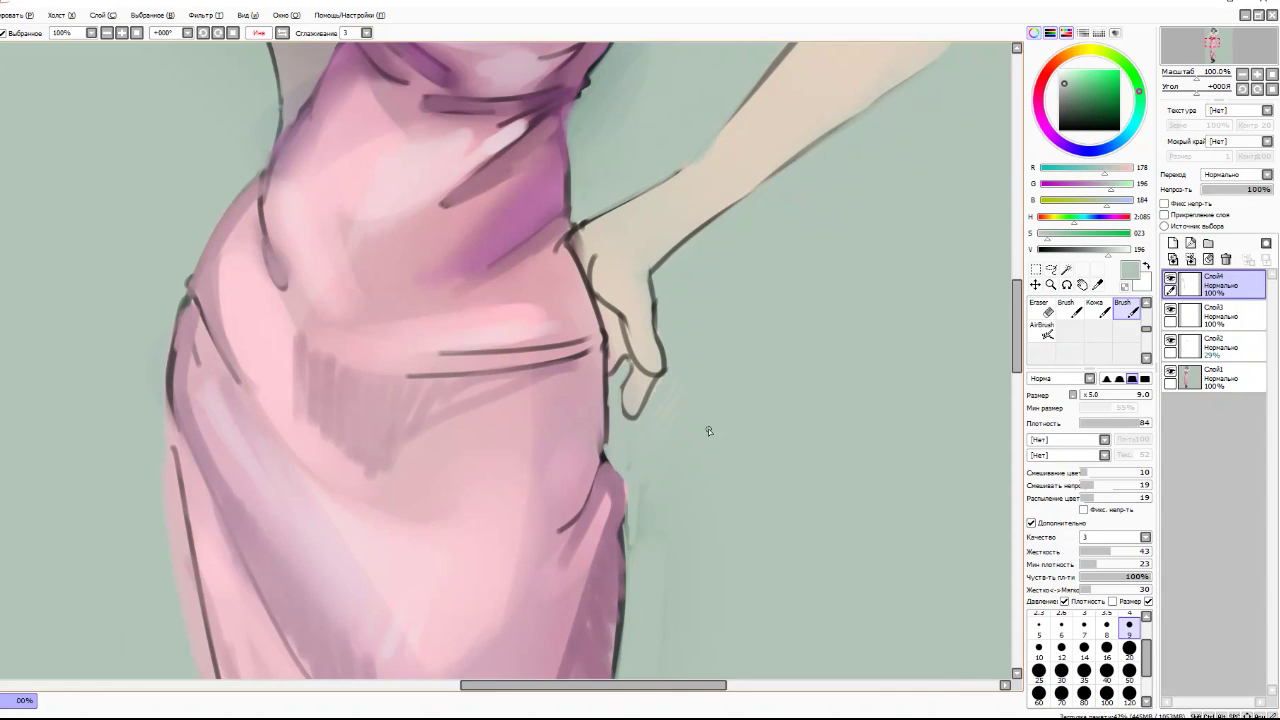
- Shade the lower fingers of the hand on the hip with a muted mauve at size 9
scroll(708, 431, down, 3)
scroll(708, 480, up, 2)
alt+click(709, 509)
scroll(673, 413, up, 3)
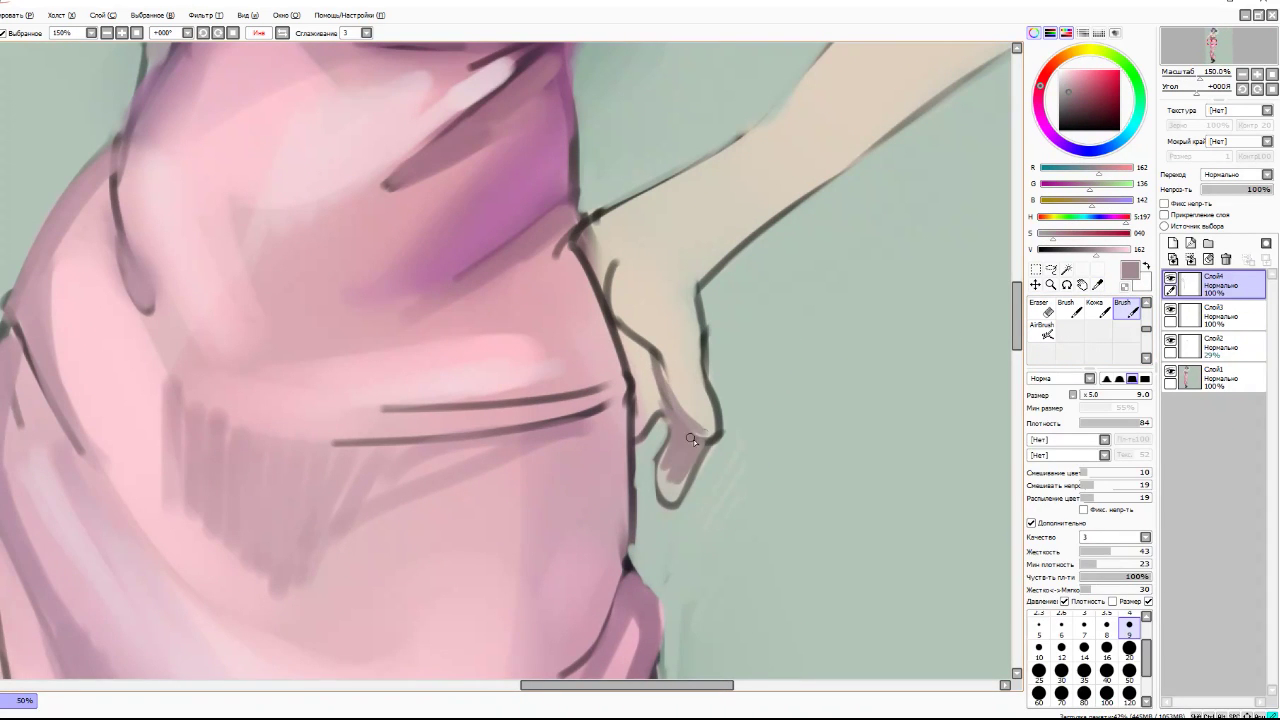
- Cover the stray pink and dark glow outside the skirt's edges and hem with sampled background green at size 20
scroll(600, 283, down, 7)
scroll(720, 300, up, 4)
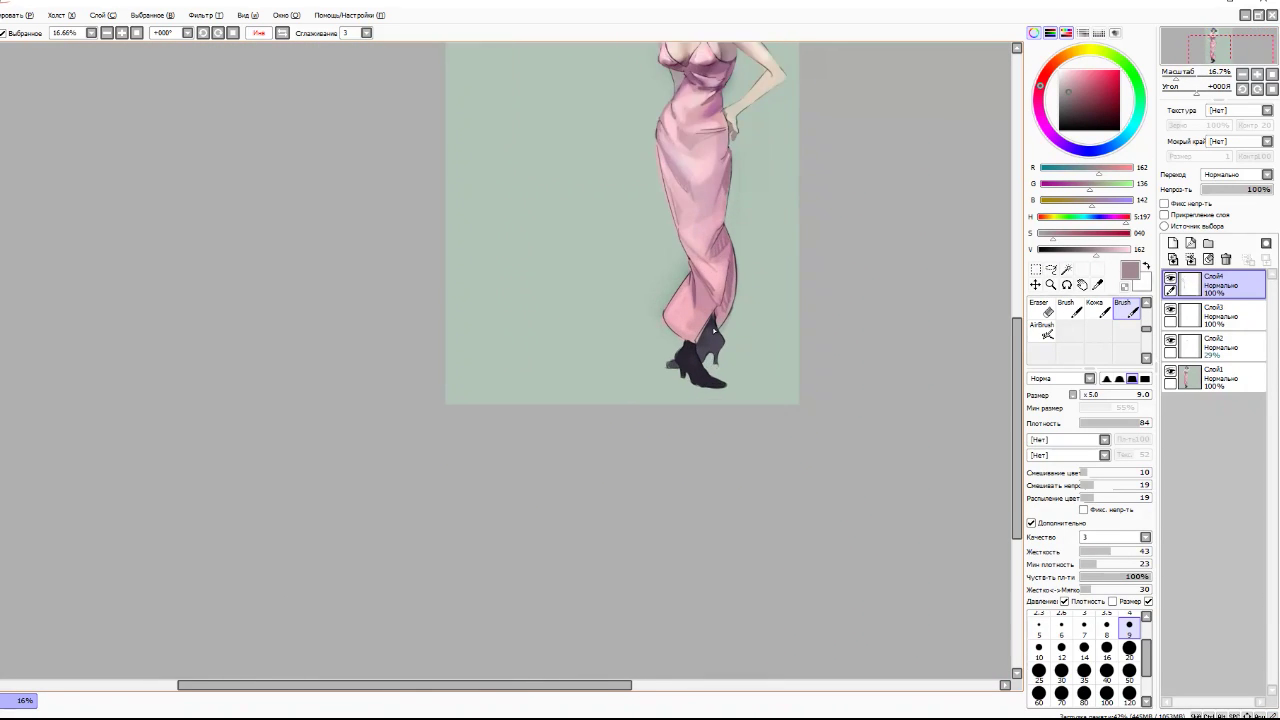
alt+click(798, 327)
key(bracketright)
key(bracketright)
key(bracketright)
key(bracketright)
key(bracketright)
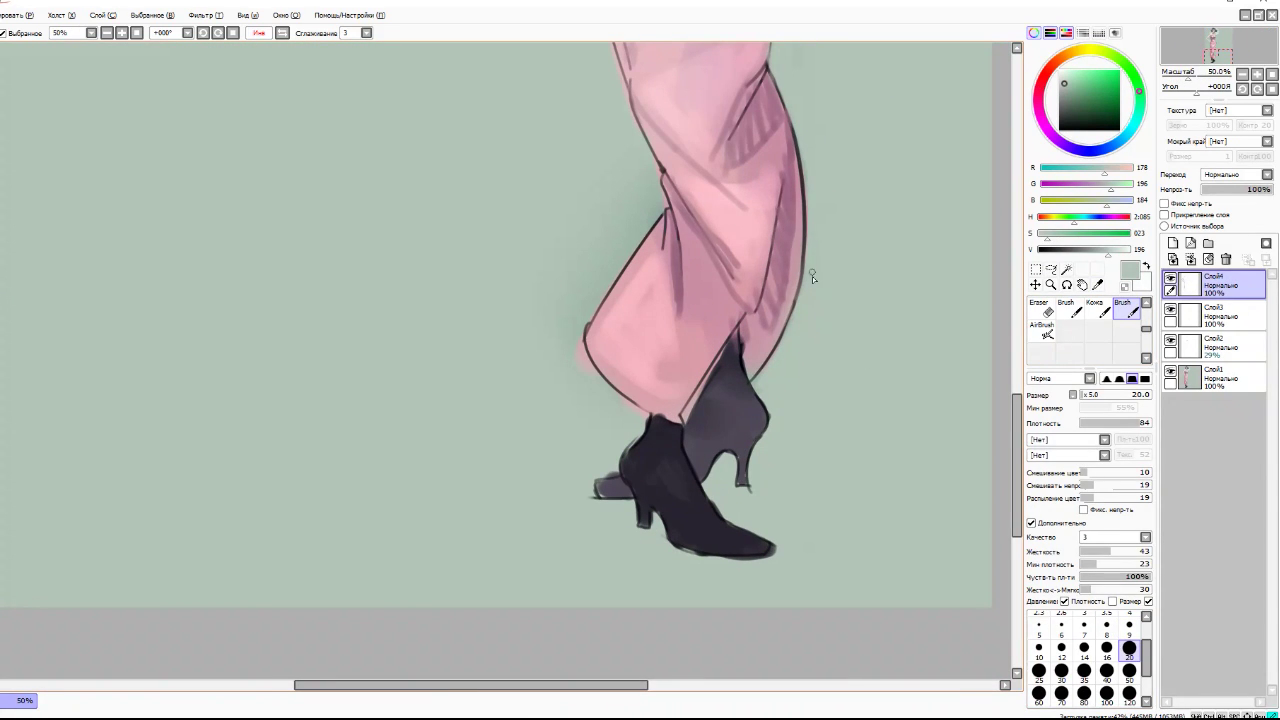
scroll(591, 279, down, 3)
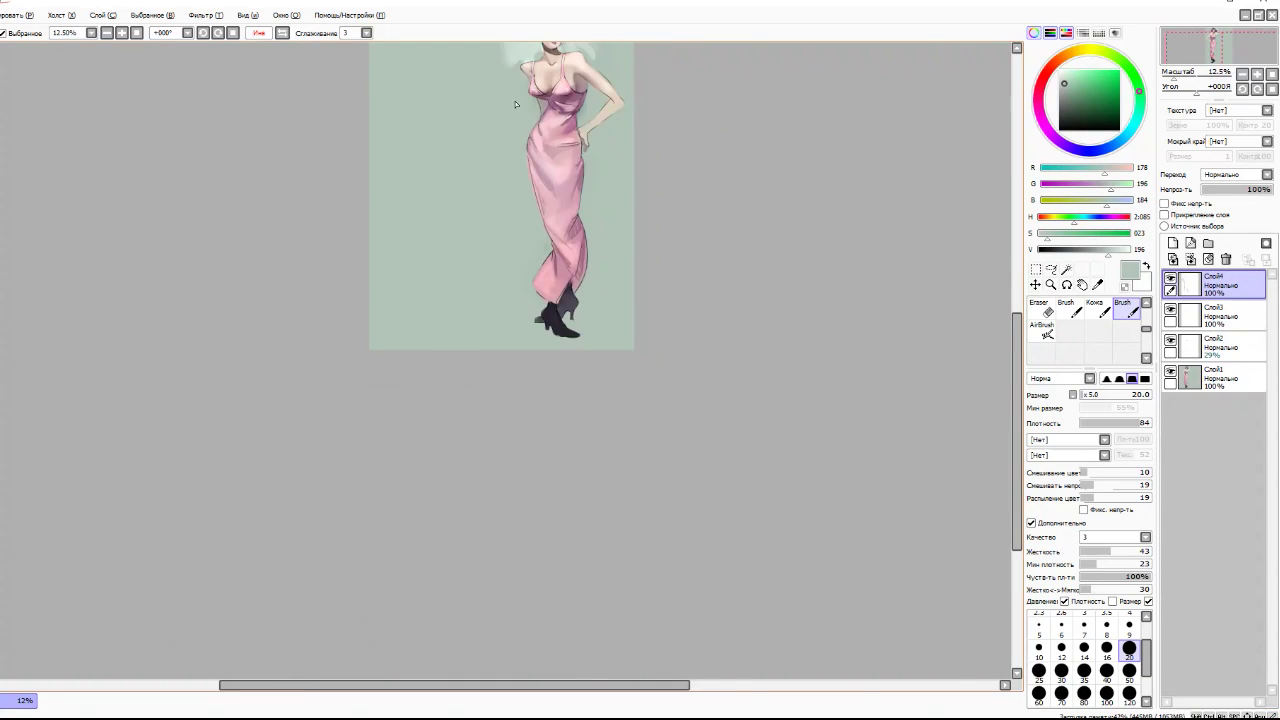
scroll(523, 277, up, 3)
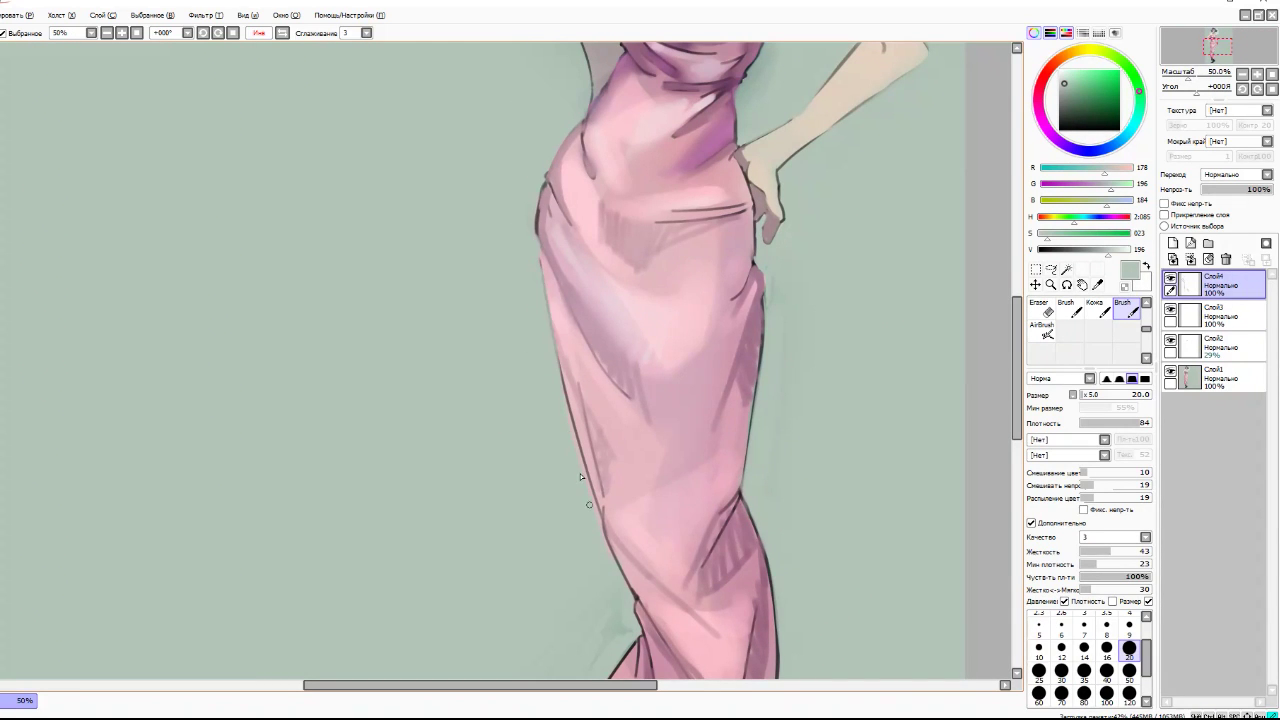
scroll(595, 520, down, 3)
scroll(565, 445, up, 4)
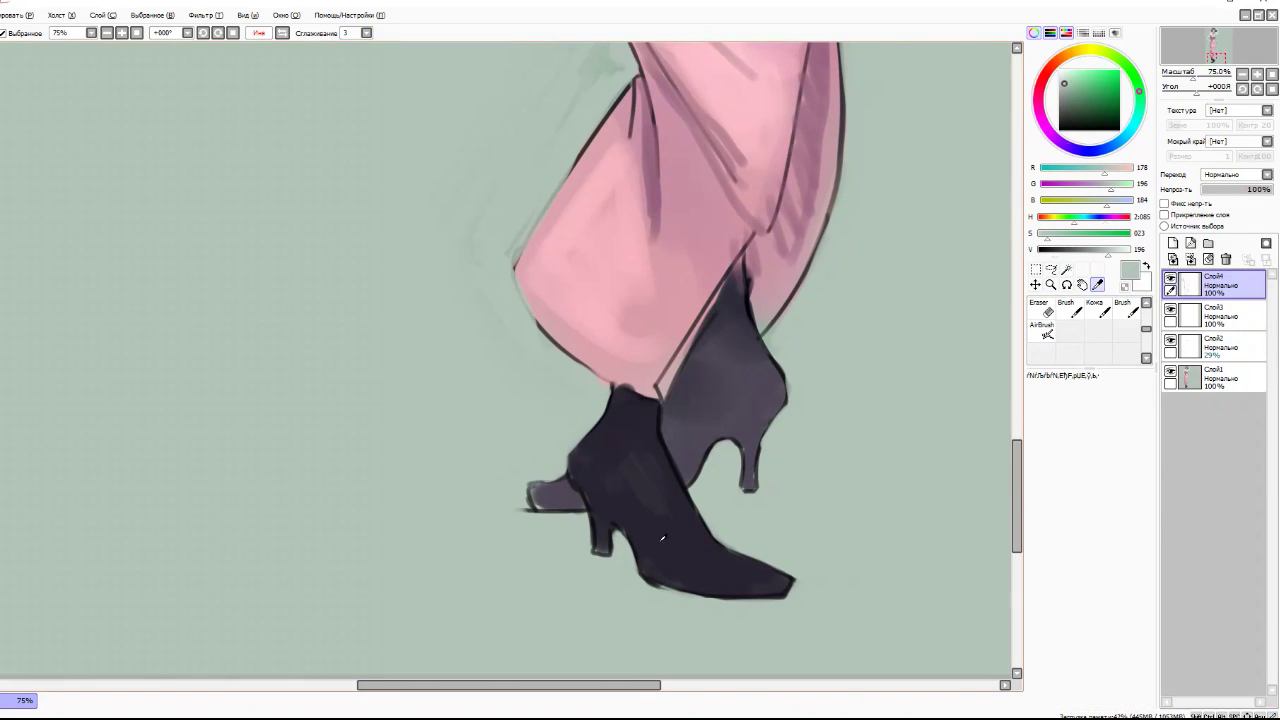
- Paint dark grey highlights on the toe and heel of the front boot at size 20
alt+click(636, 503)
alt+click(730, 582)
scroll(785, 180, down, 2)
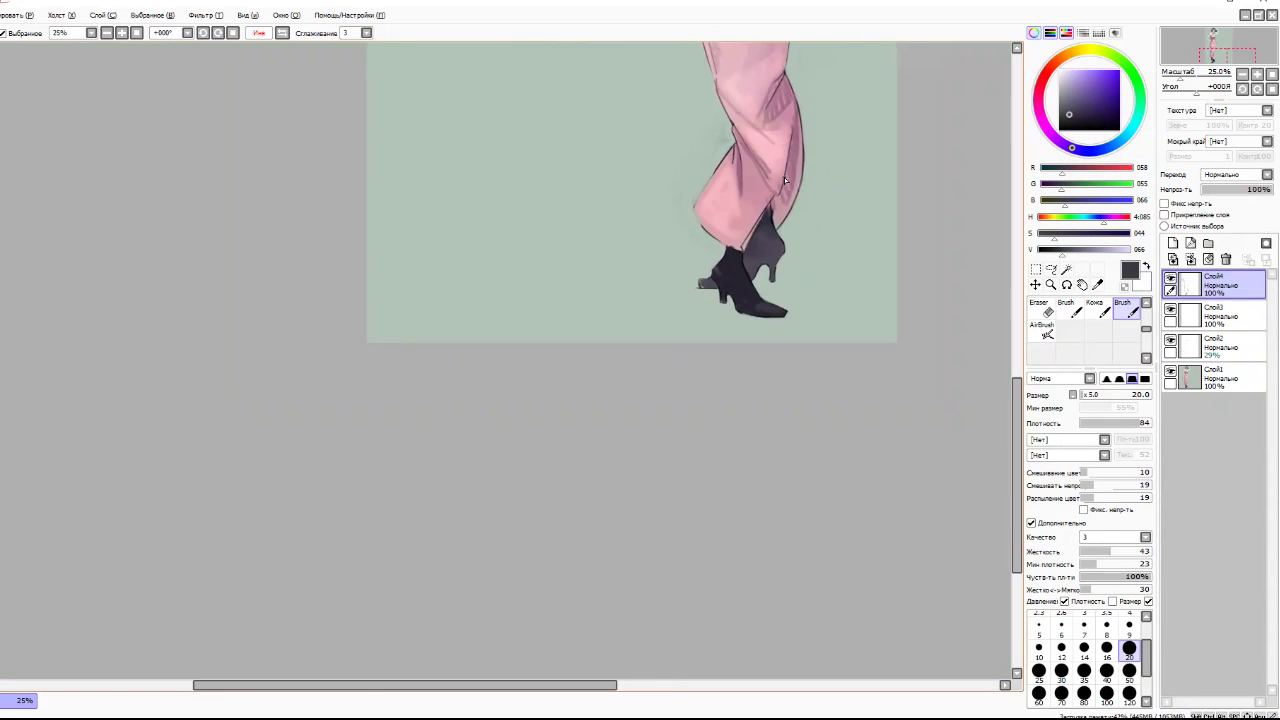
- Repaint the rear boot's shaft in an even grey-violet at size 20, covering its inner dark strokes
scroll(787, 224, up, 3)
drag(745, 240, 690, 400)
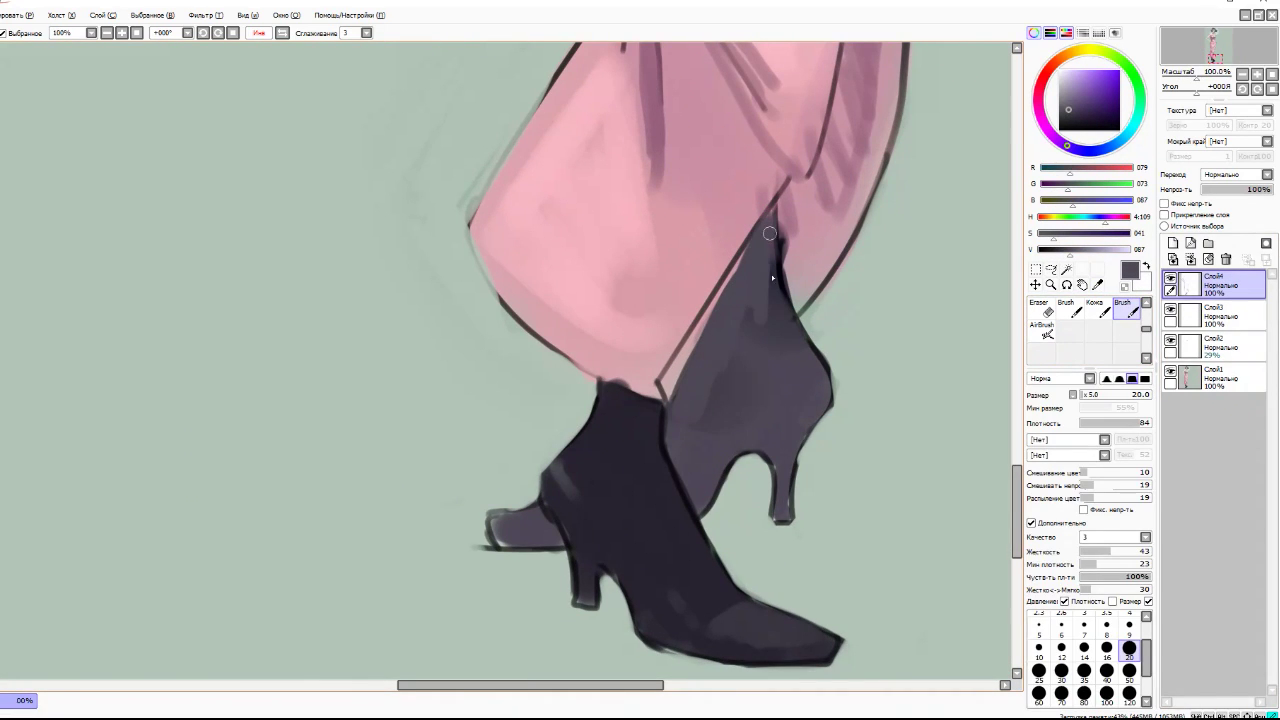
drag(780, 230, 692, 440)
- Fill the inner hem beside the rear boot with dark mauve and clean up the skirt slit's edge against the boot
alt+click(788, 222)
drag(786, 224, 794, 234)
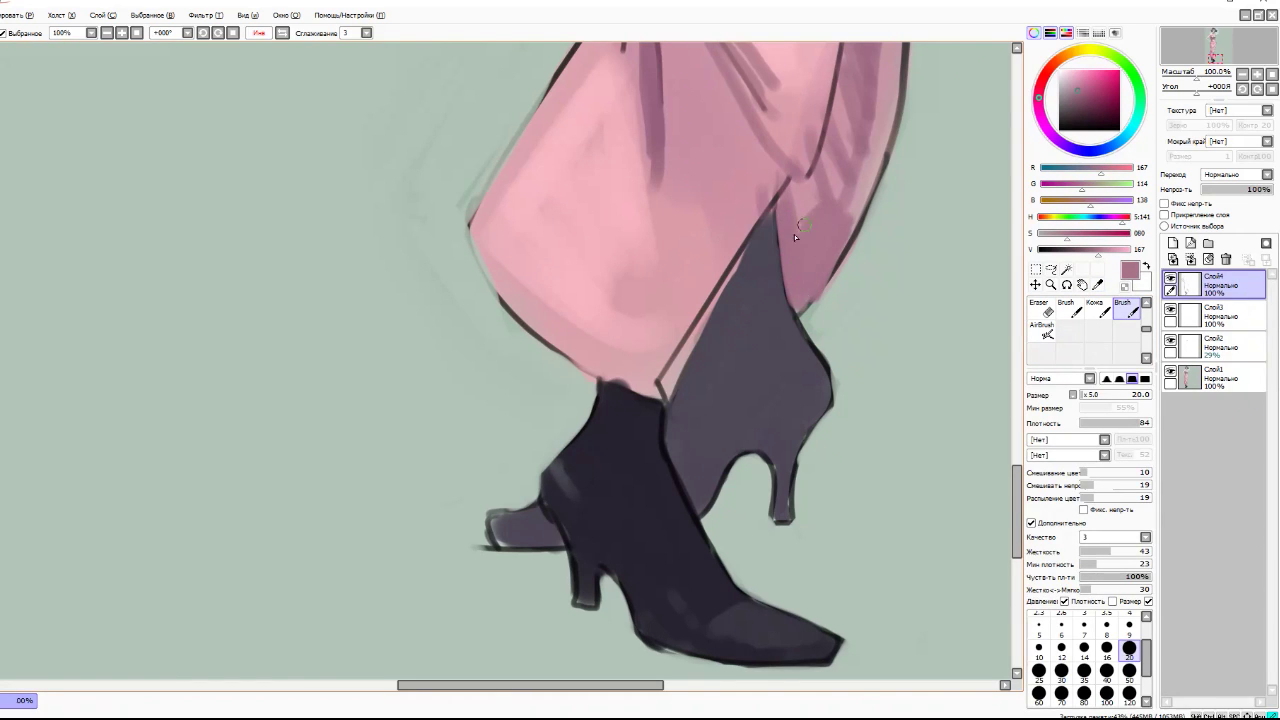
drag(666, 392, 750, 235)
alt+click(682, 309)
scroll(689, 389, down, 3)
scroll(714, 171, up, 3)
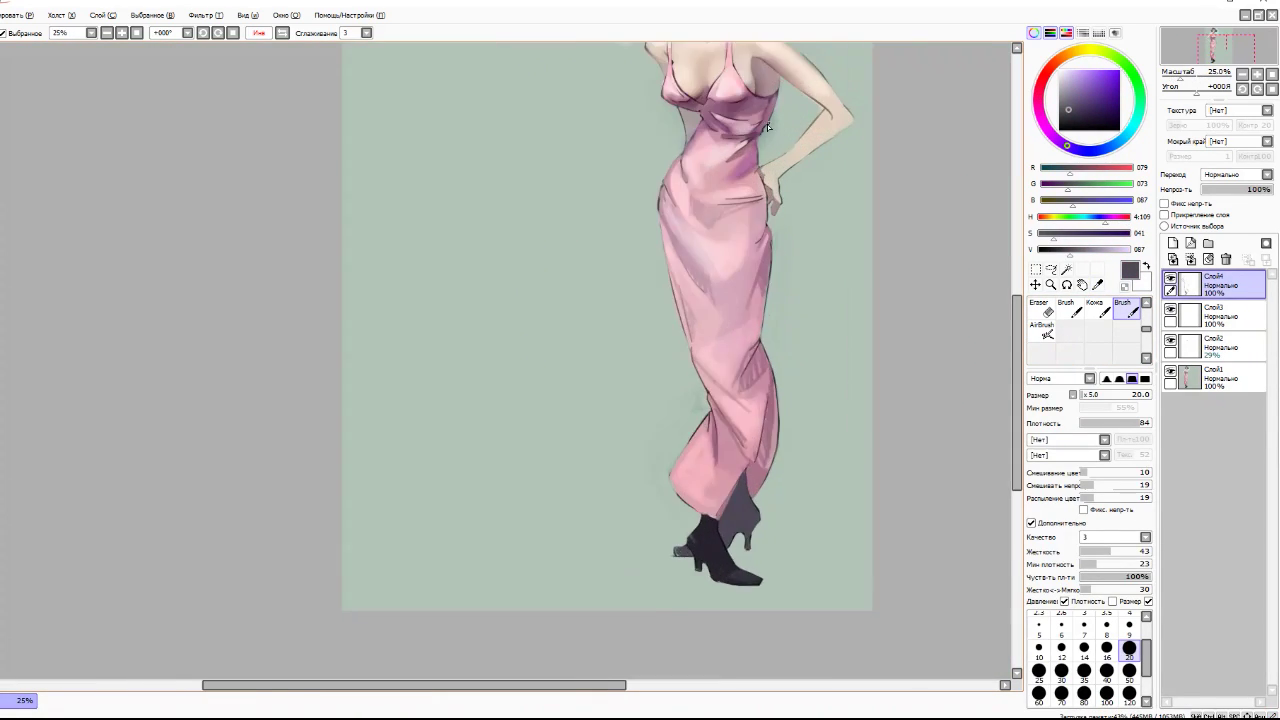
- Soften the dark fold lines across the waist and hip on the base painting layer with the Blur brush at size 20
click(1128, 307)
click(1180, 389)
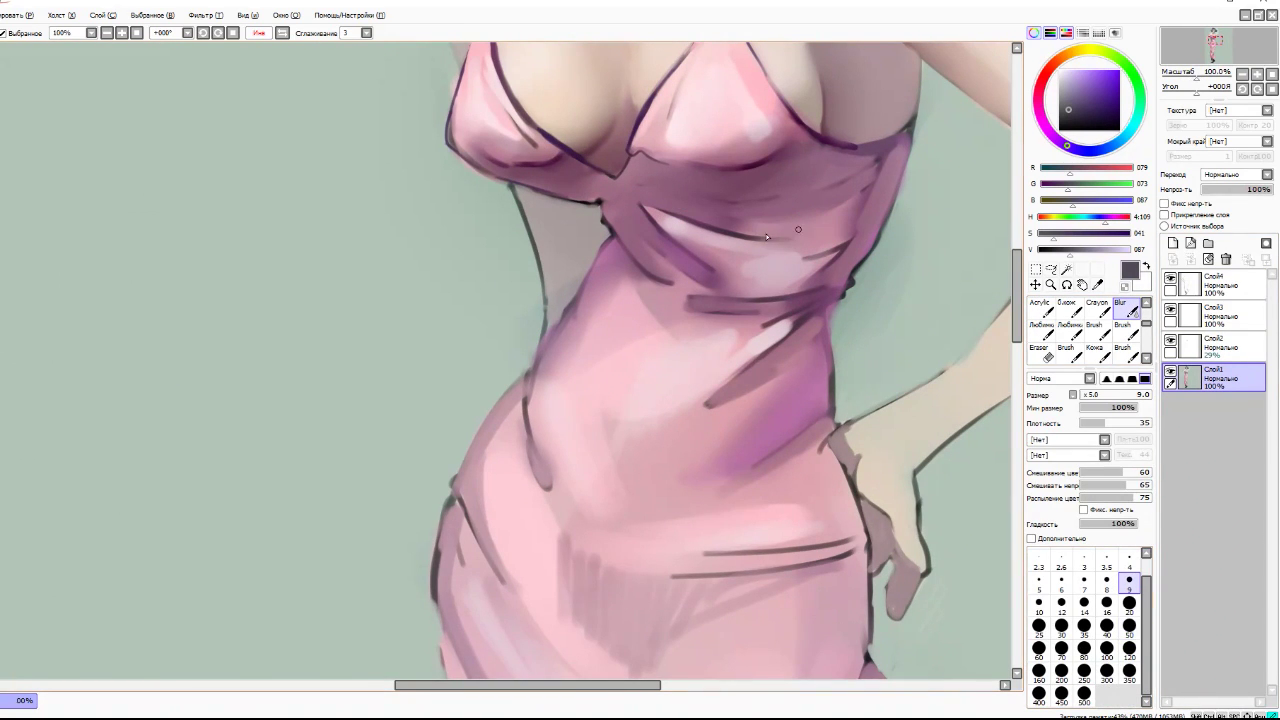
key(bracketright)
key(bracketright)
key(bracketright)
key(bracketright)
key(bracketright)
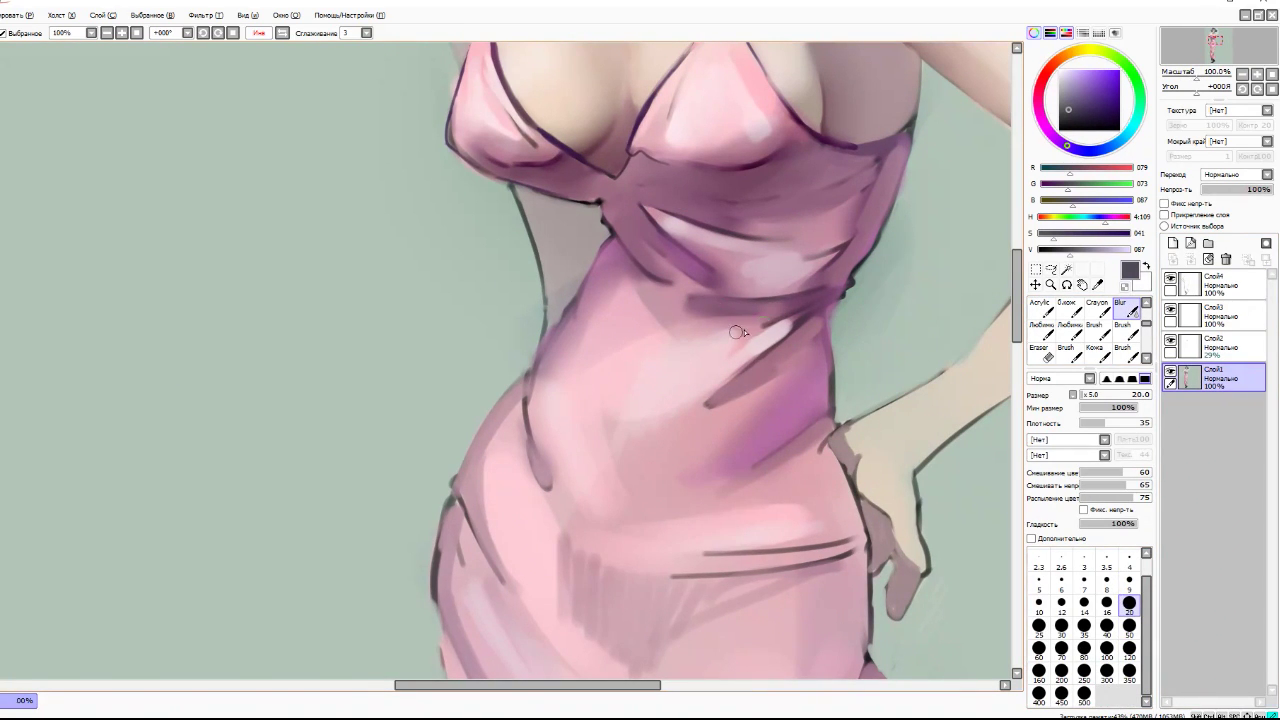
drag(852, 542, 700, 560)
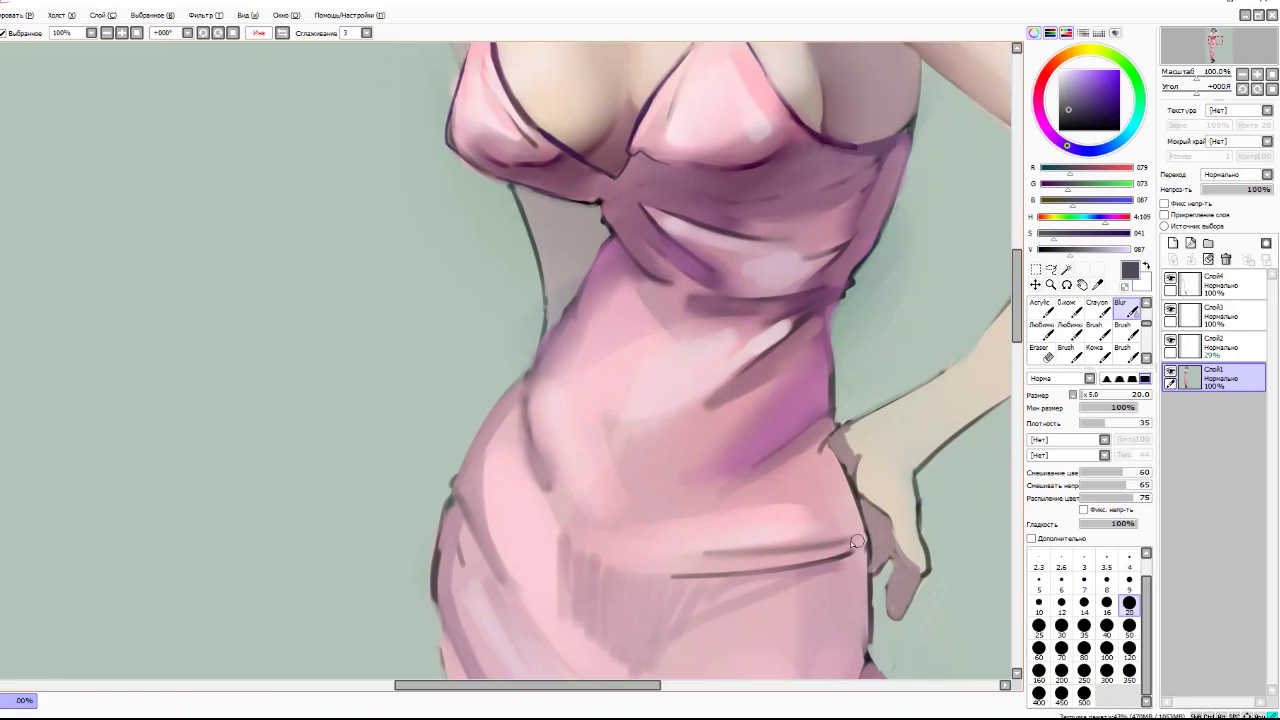
scroll(857, 548, down, 6)
scroll(749, 446, up, 3)
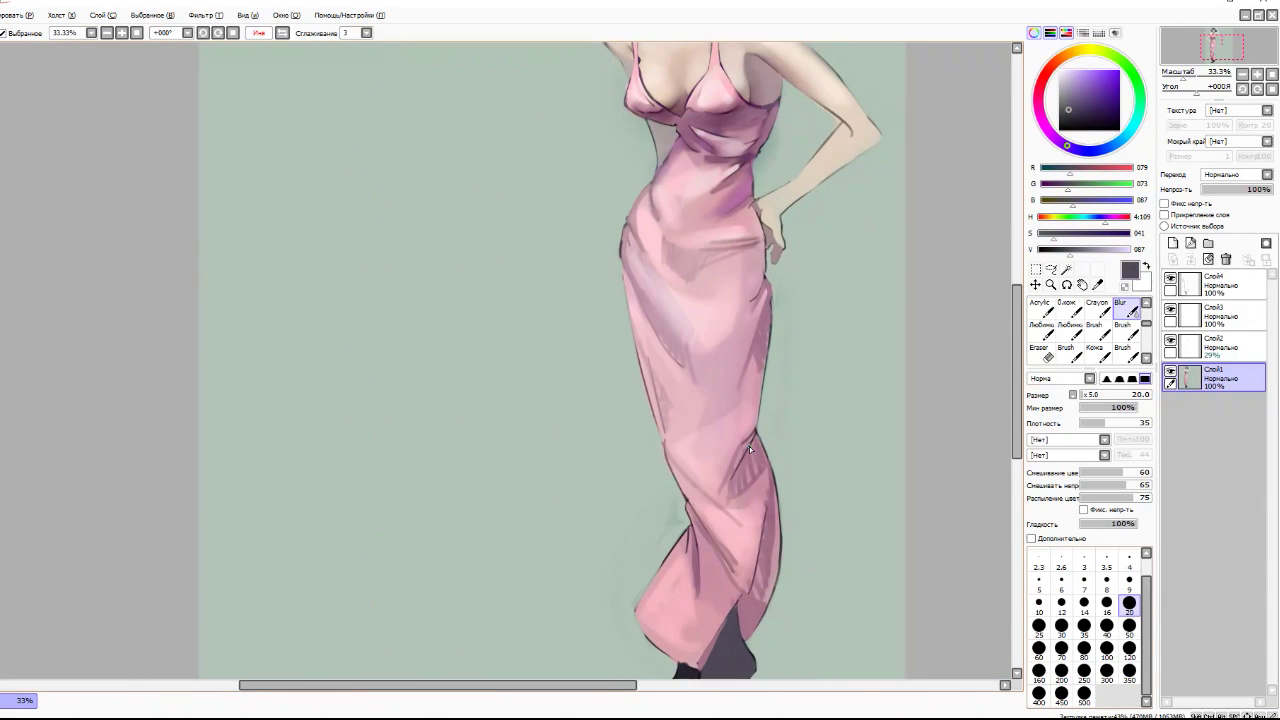
- Smooth the skirt folds and the slit's shading down to the hem with the Blur brush at size 120
key(bracketright)
key(bracketright)
key(bracketright)
key(bracketright)
key(bracketright)
key(bracketright)
key(bracketright)
key(bracketright)
key(bracketright)
key(bracketright)
mouse_move(743, 495)
mouse_down()
mouse_move(700, 545)
mouse_move(754, 663)
mouse_up()
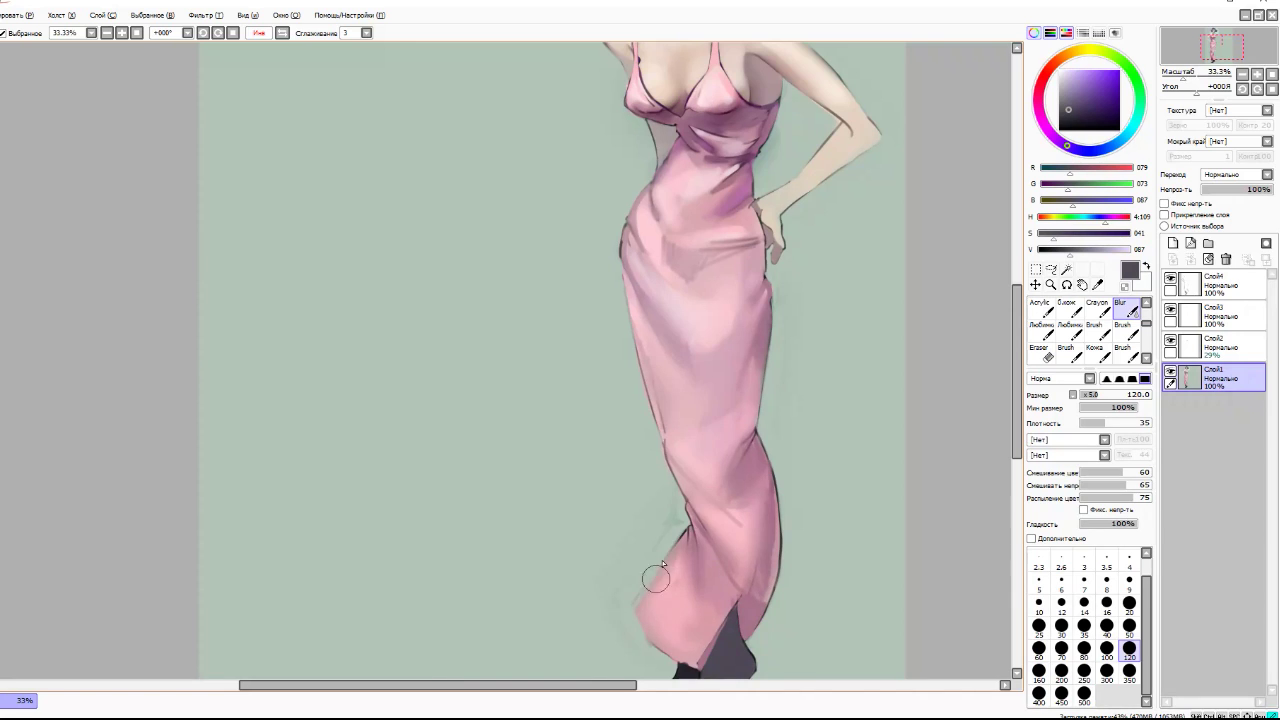
- Add a new layer and paint white highlights on the bust cups and the skin above them at size 20
scroll(663, 528, down, 3)
scroll(594, 347, up, 3)
scroll(604, 347, down, 2)
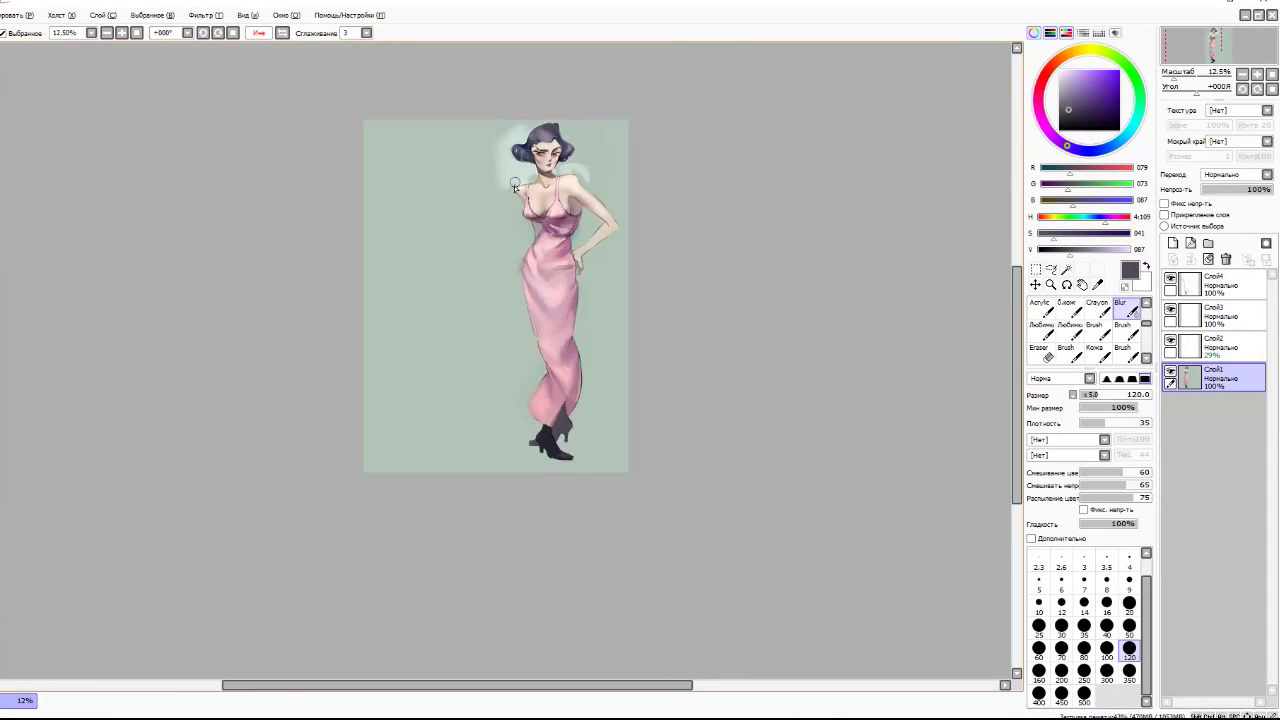
scroll(600, 340, up, 1)
scroll(766, 280, down, 1)
scroll(484, 217, up, 2)
scroll(484, 217, down, 1)
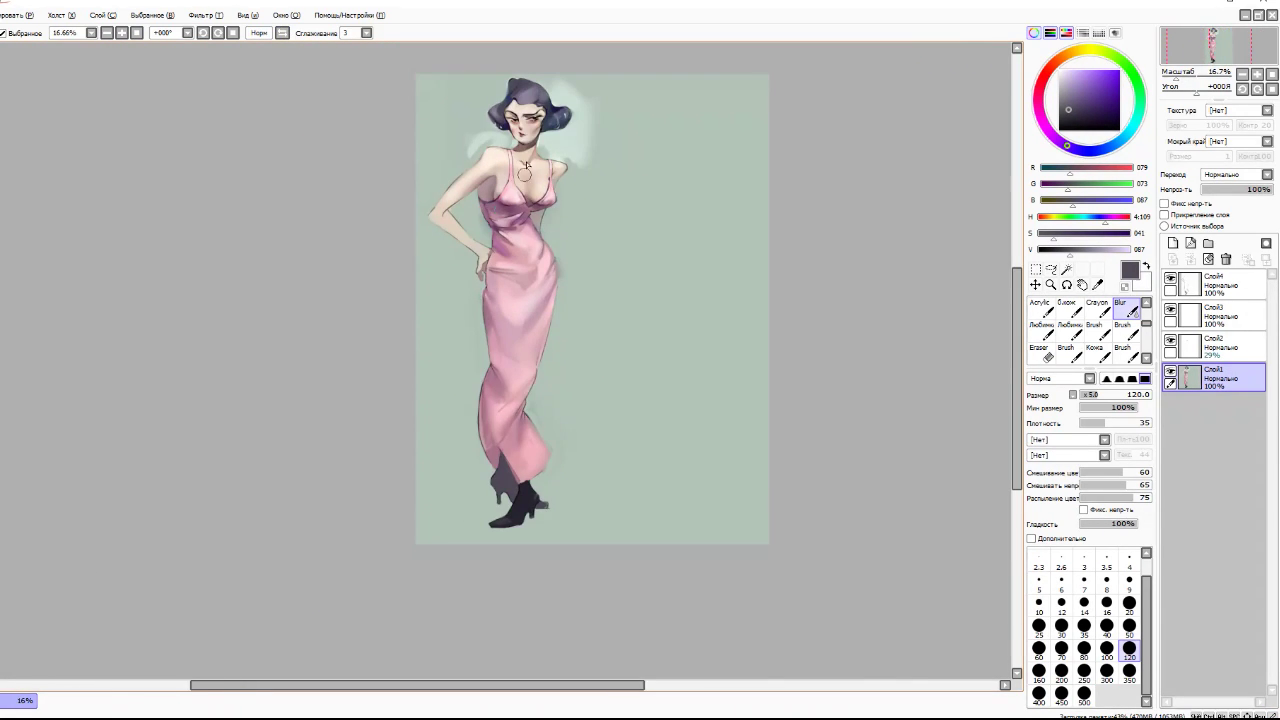
scroll(508, 211, up, 4)
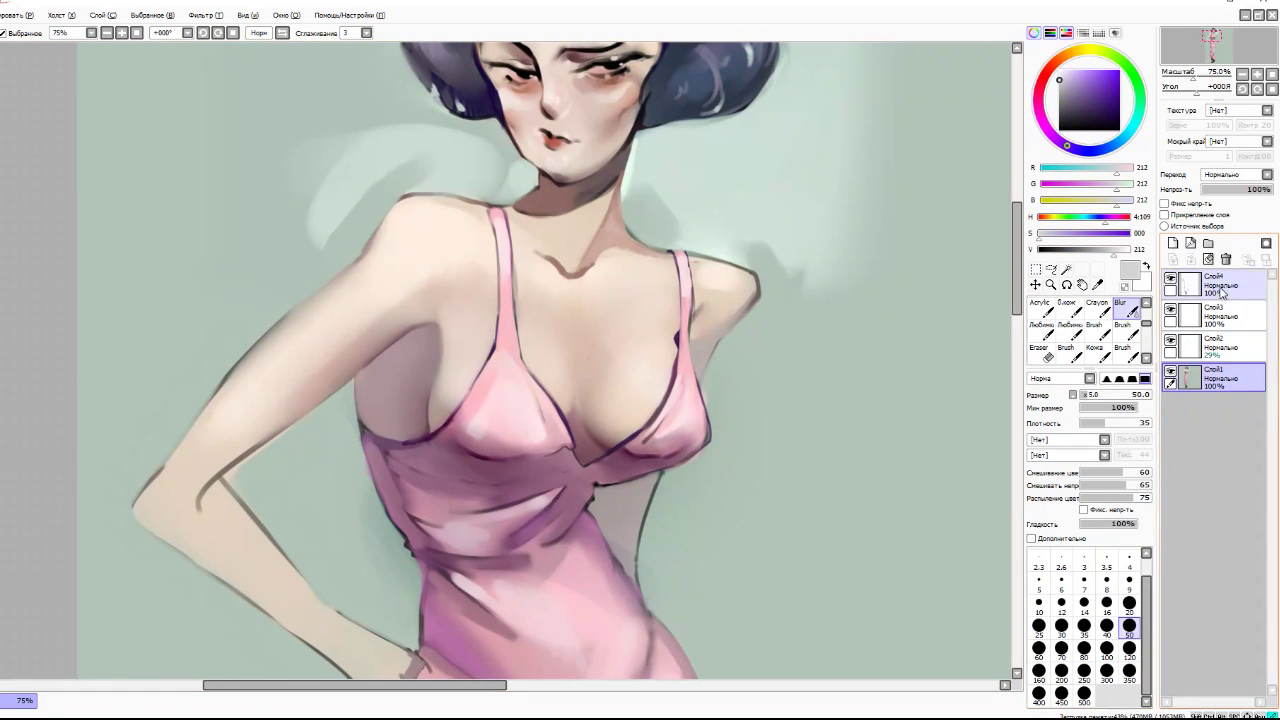
click(1128, 249)
drag(634, 378, 672, 412)
drag(500, 392, 542, 436)
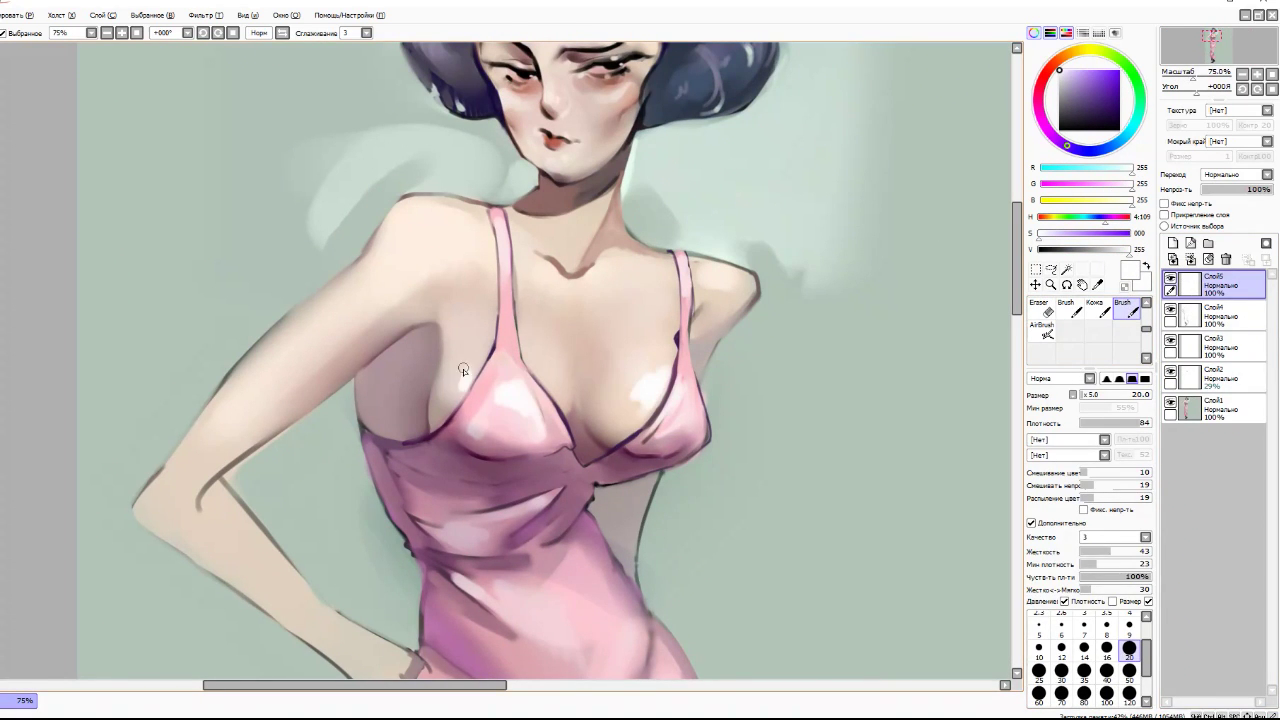
- Touch up the fold under the bust with sampled pink, and paint muted grey shading beneath both cups at size 20
scroll(568, 403, down, 2)
scroll(865, 233, up, 3)
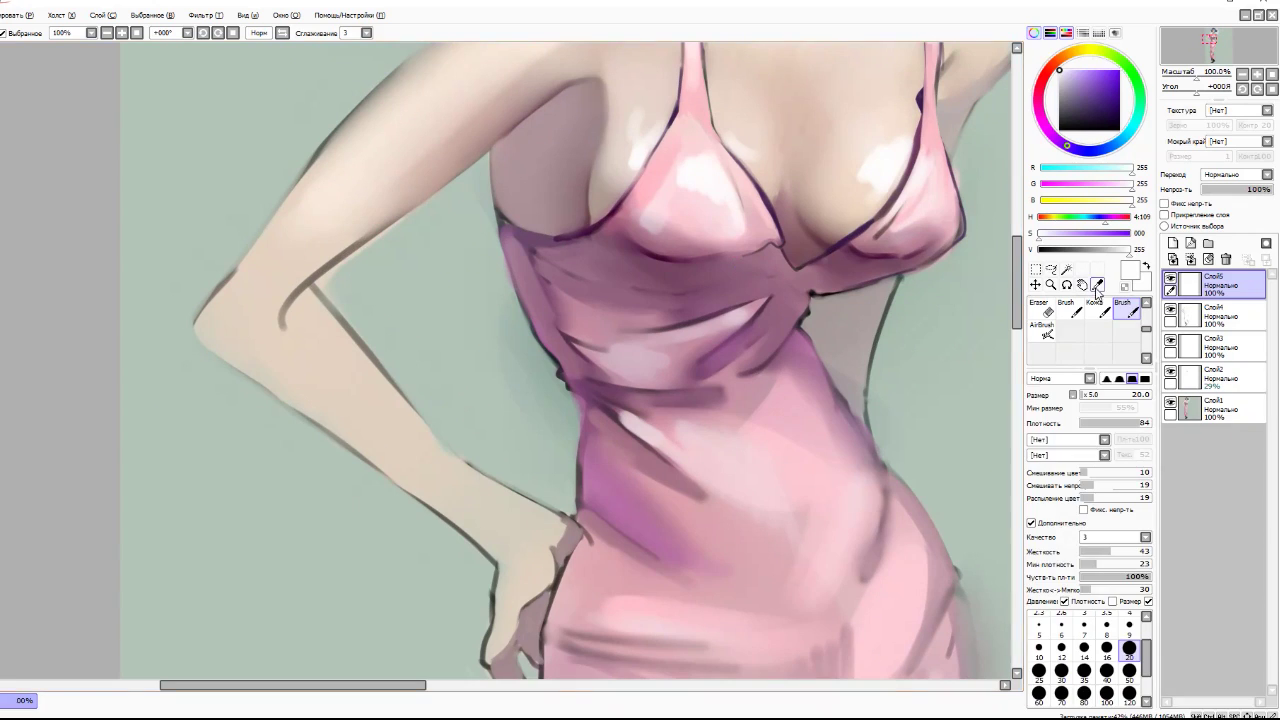
alt+click(739, 313)
drag(739, 313, 672, 352)
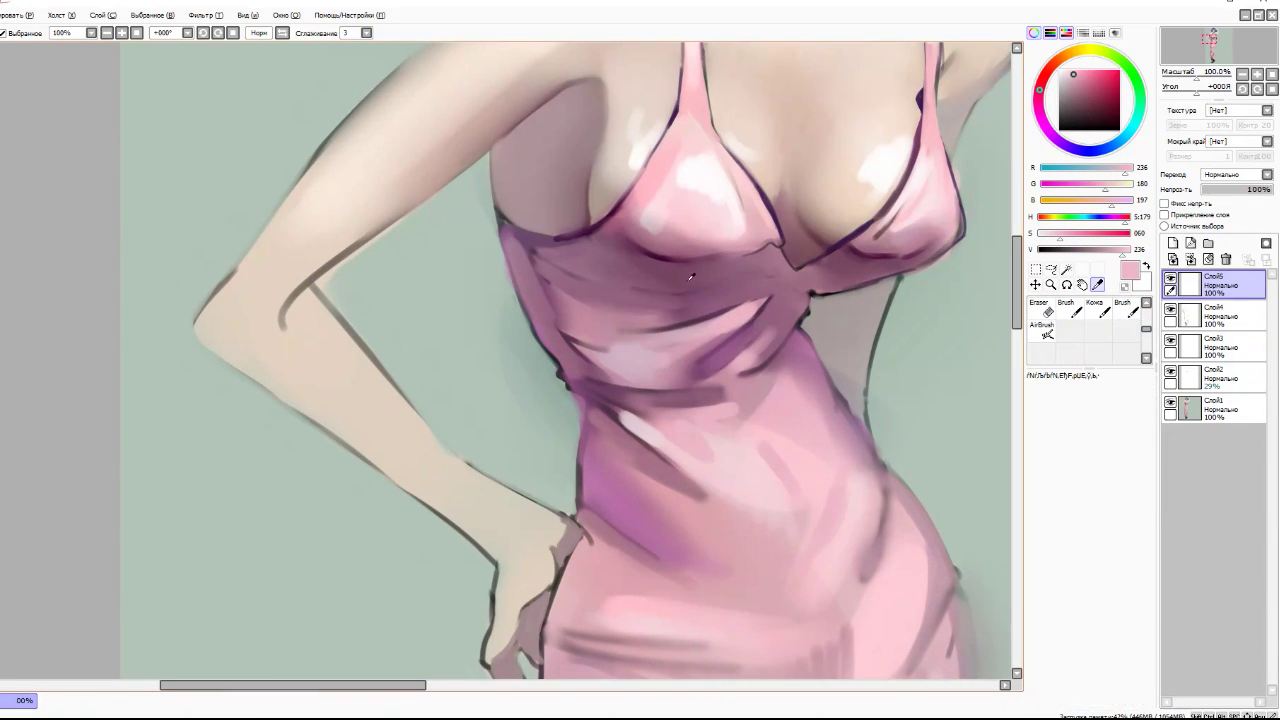
alt+click(940, 241)
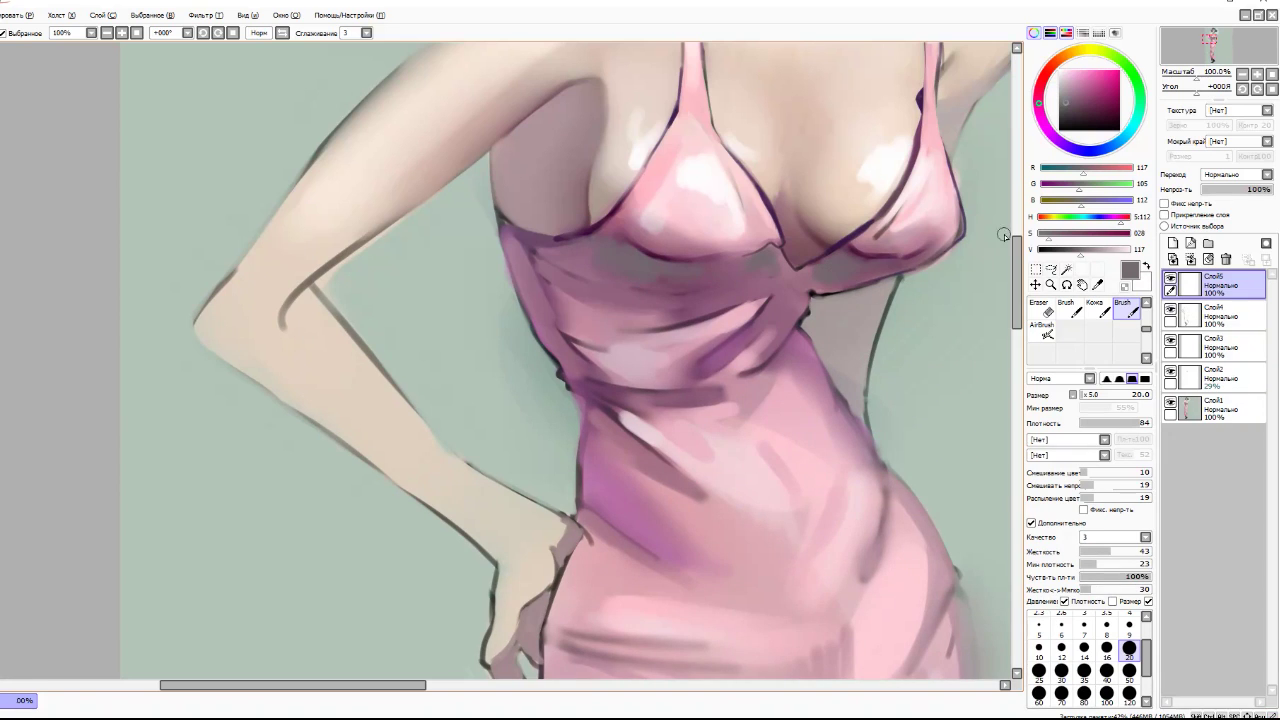
- Paint lighter grey reflected light along the dress's sides and in the waist and hip folds at size 20
click(1060, 93)
scroll(592, 428, down, 2)
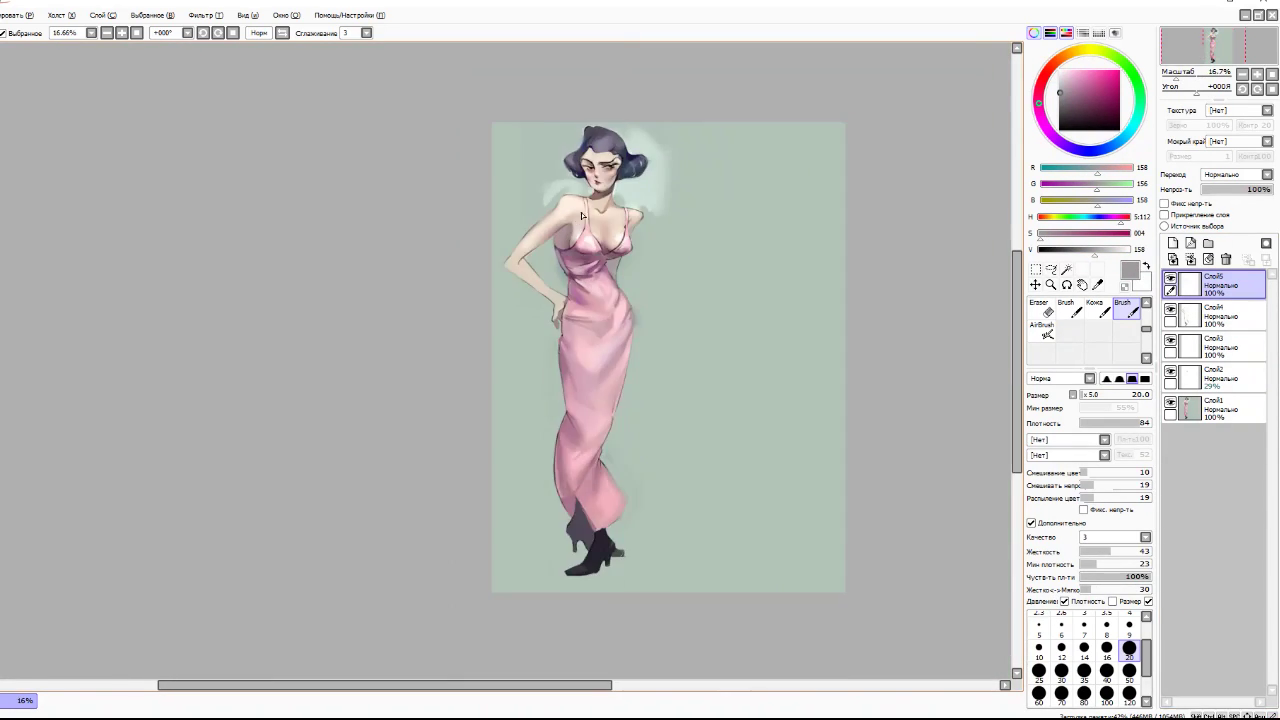
scroll(590, 252, up, 1)
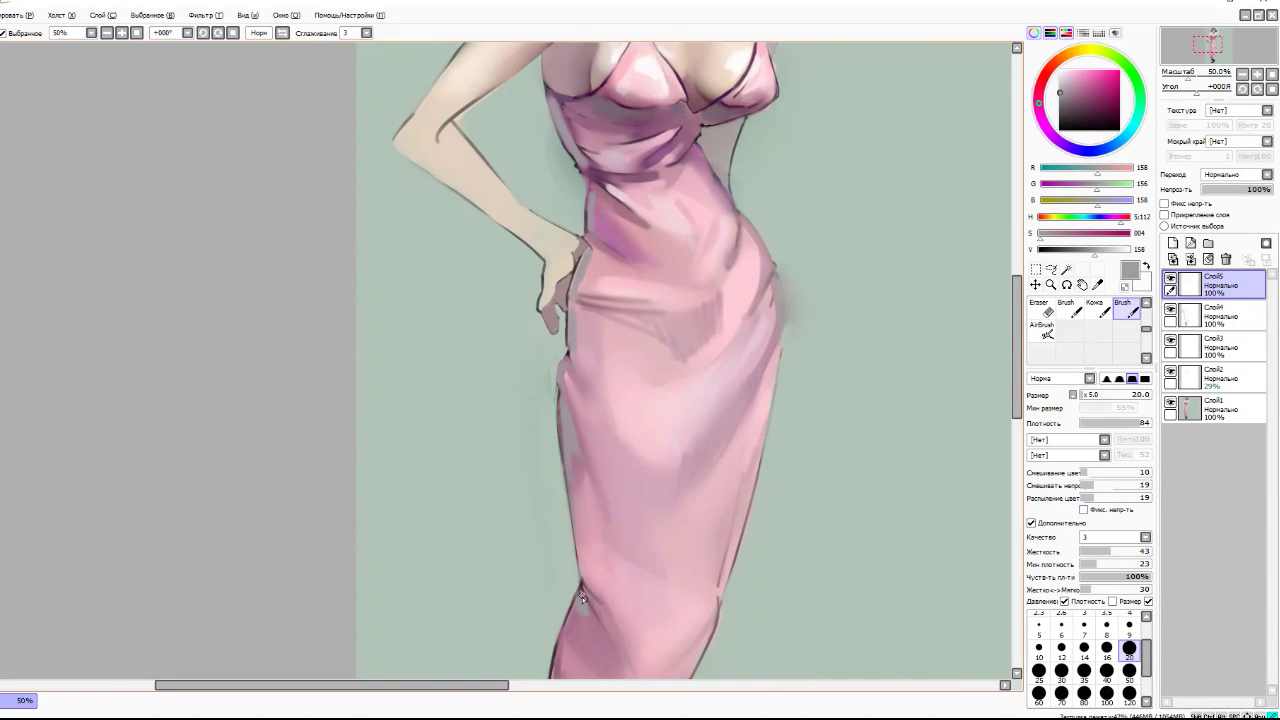
scroll(600, 615, down, 2)
scroll(687, 482, up, 3)
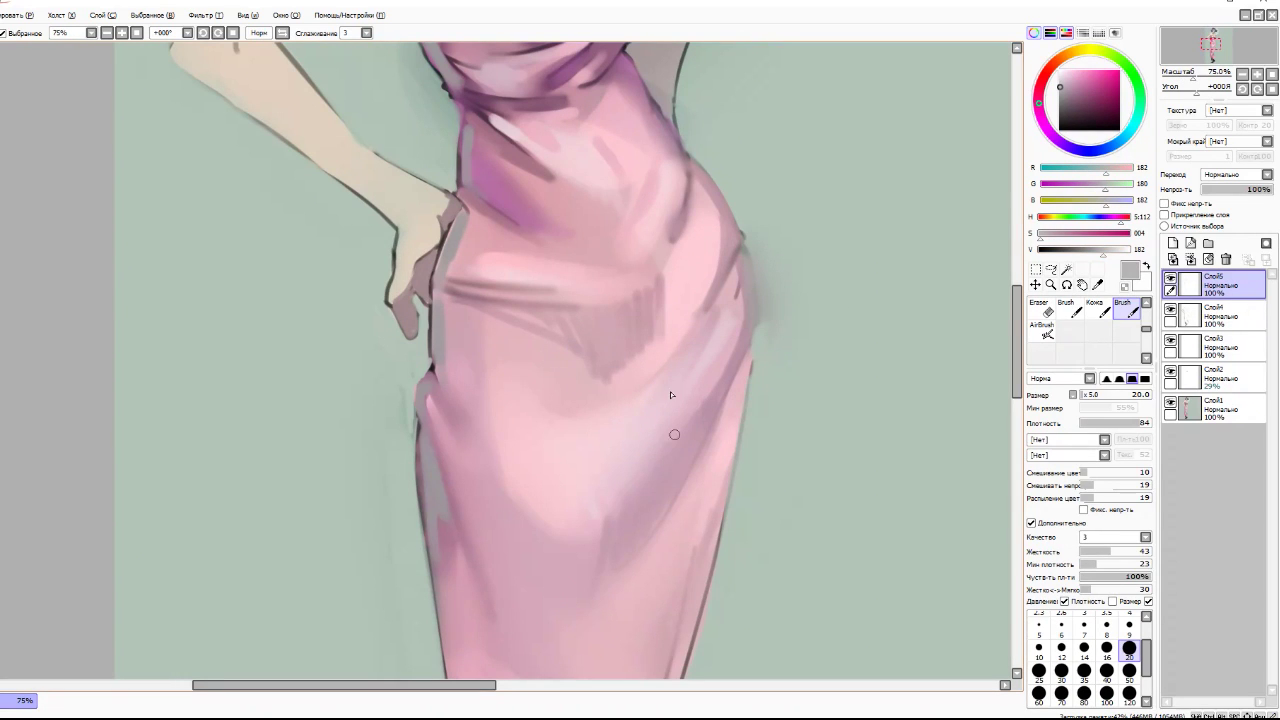
- Paint light grey reflections under the bust at size 9 and trim the far cup's lower edge with background green
scroll(595, 315, up, 2)
key(bracketleft)
key(bracketleft)
key(bracketleft)
key(bracketleft)
key(bracketleft)
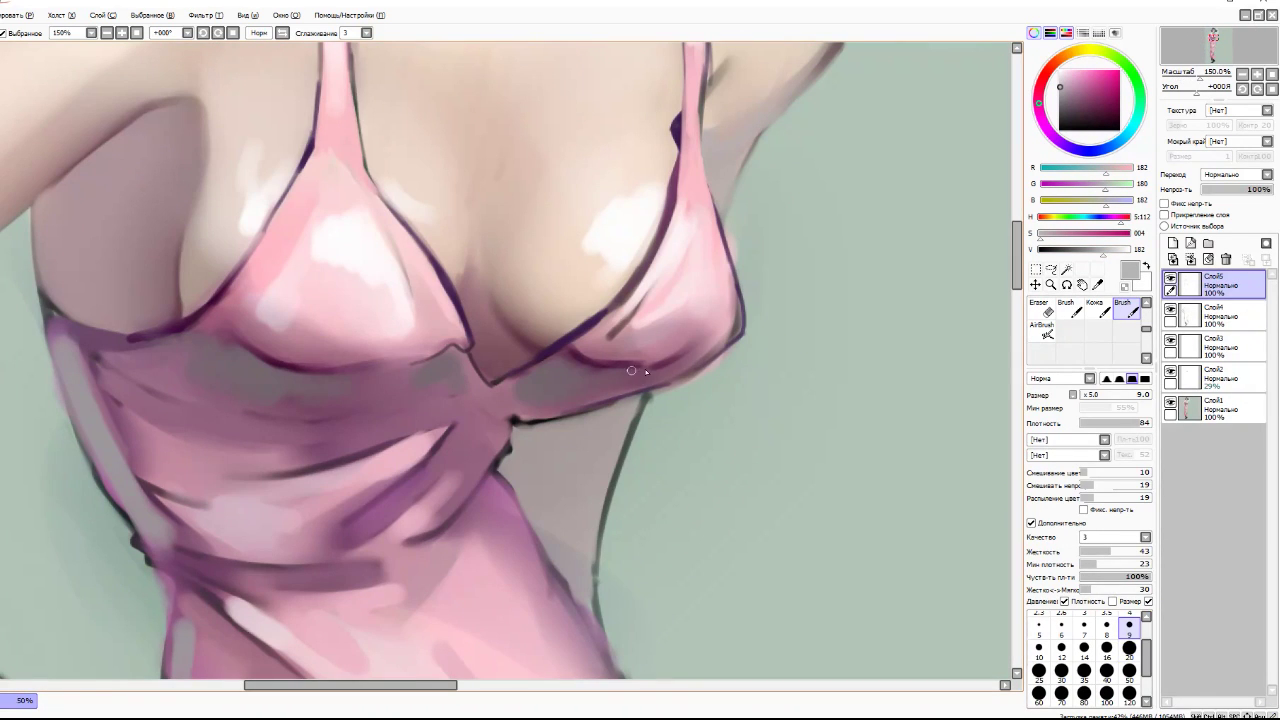
alt+click(730, 268)
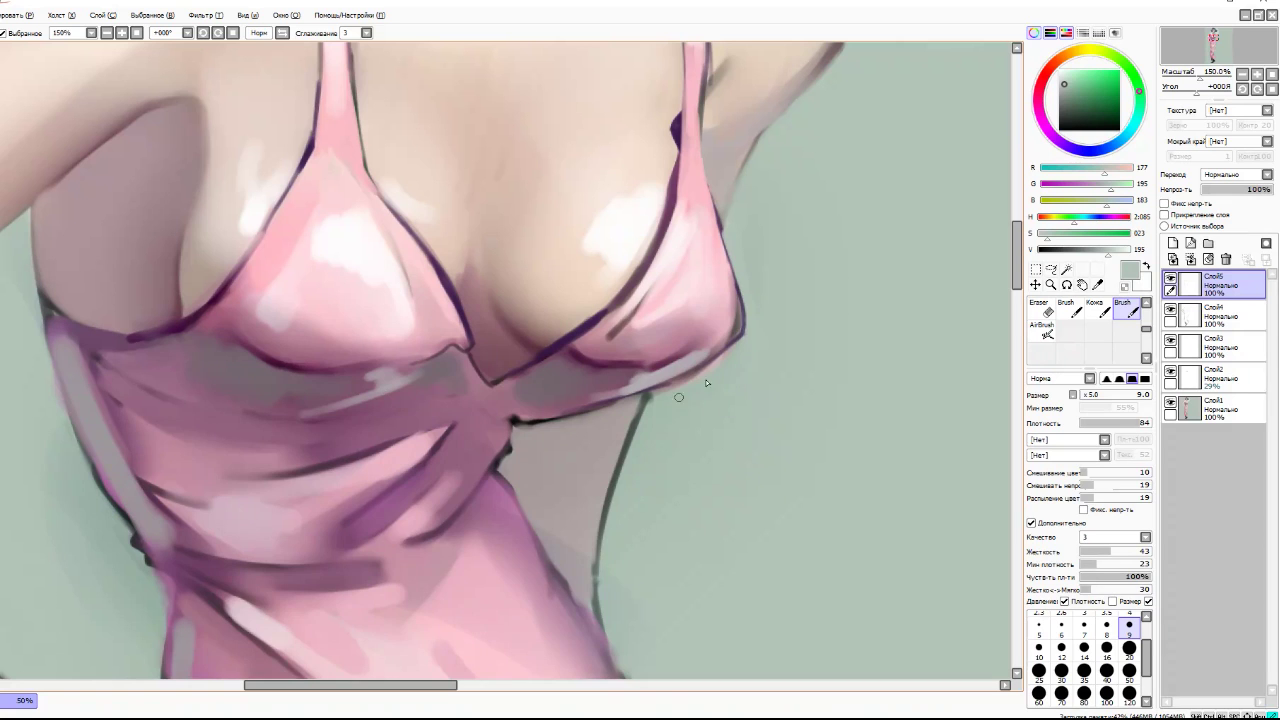
drag(655, 398, 740, 350)
scroll(652, 405, down, 4)
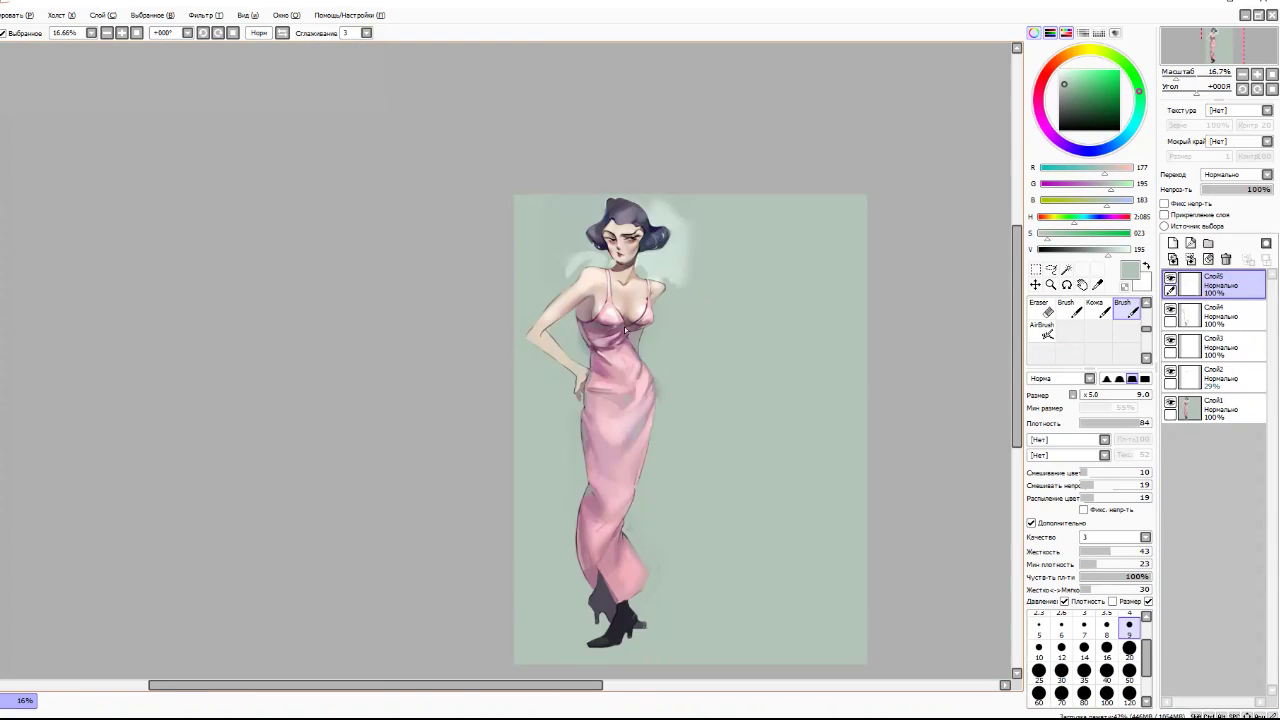
- Soften the new grey reflections on the dress with the Blur brush at size 50
scroll(652, 405, up, 3)
click(1127, 308)
scroll(508, 387, down, 4)
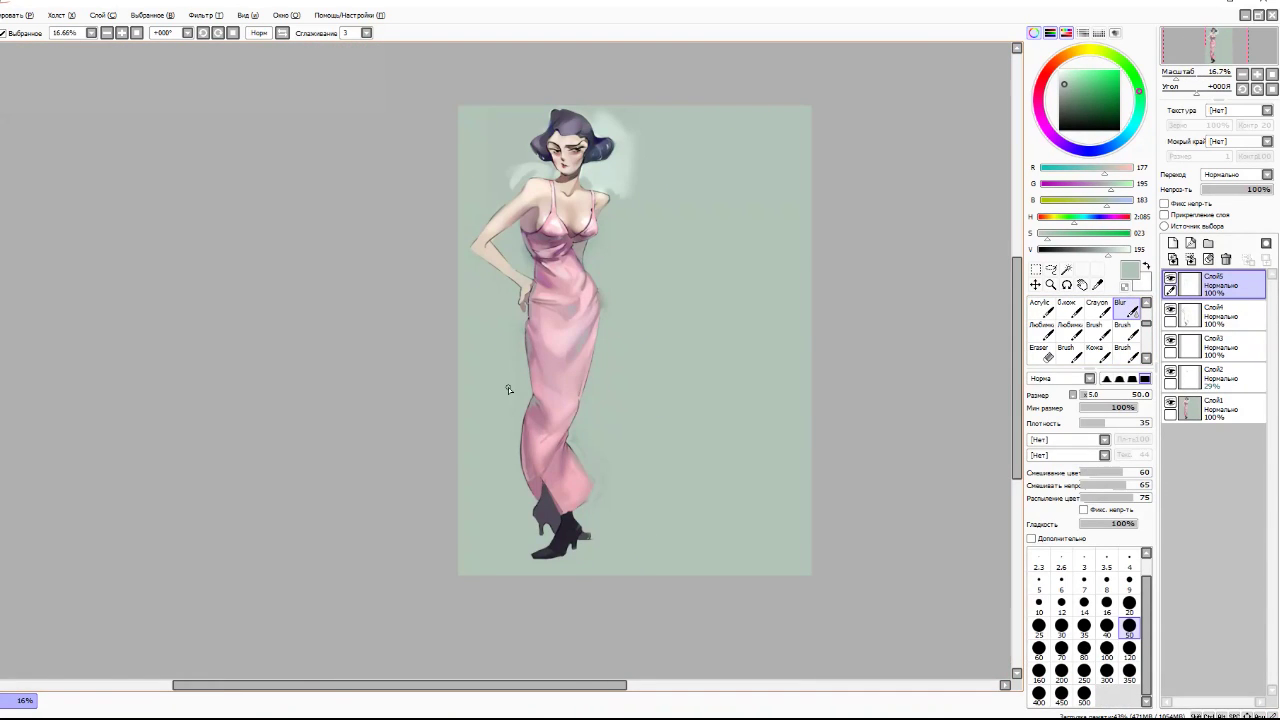
- Paint darker grey-green over the pale background around both shoulders and beside the hair at size 50
scroll(508, 387, up, 2)
click(1127, 352)
alt+click(490, 250)
drag(470, 265, 505, 225)
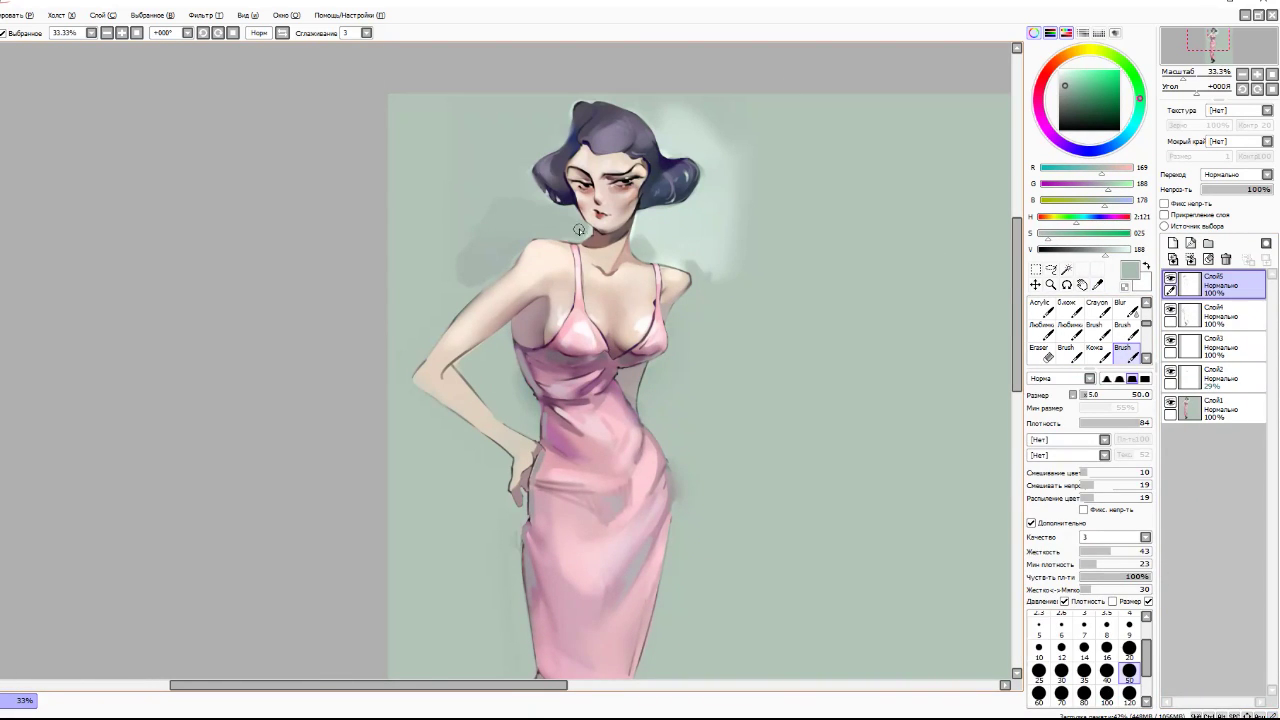
mouse_move(743, 240)
mouse_down()
mouse_move(708, 215)
mouse_move(761, 215)
mouse_move(700, 262)
mouse_up()
drag(735, 190, 720, 125)
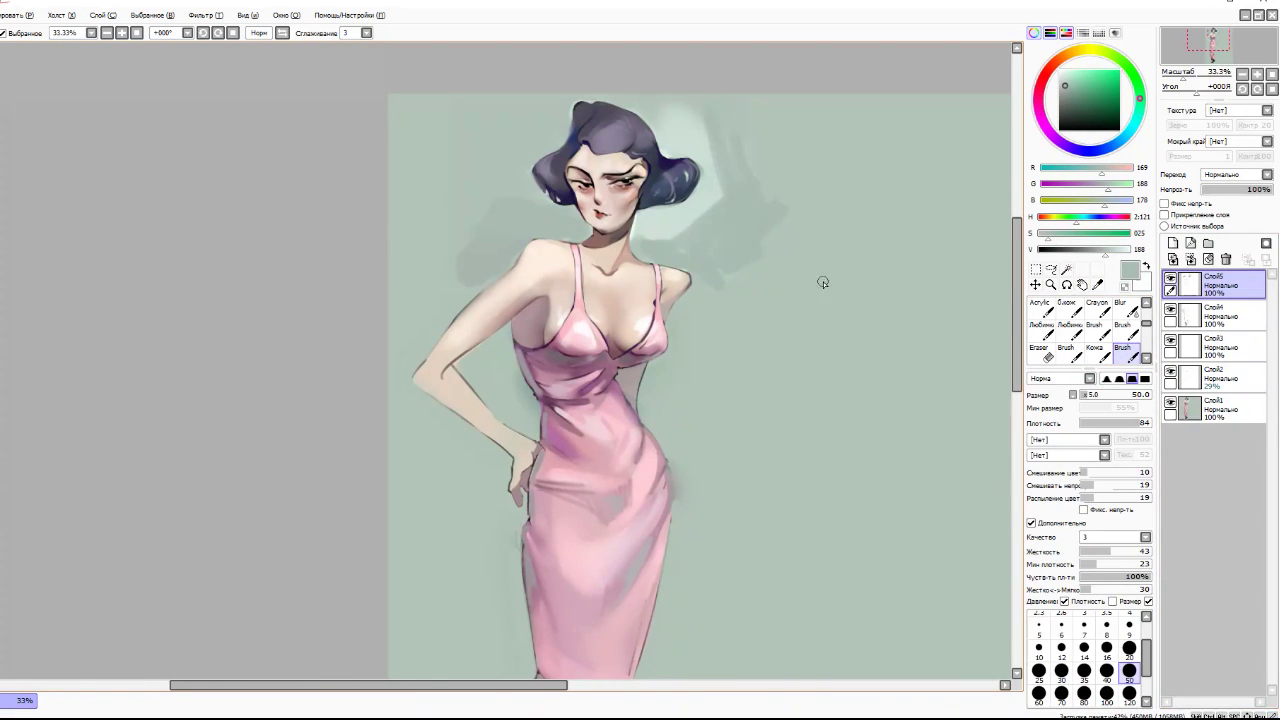
- Blend the background patches around the head and shoulders with the Blur brush at size 350
scroll(823, 277, down, 3)
scroll(757, 77, up, 3)
click(1120, 308)
scroll(369, 424, down, 3)
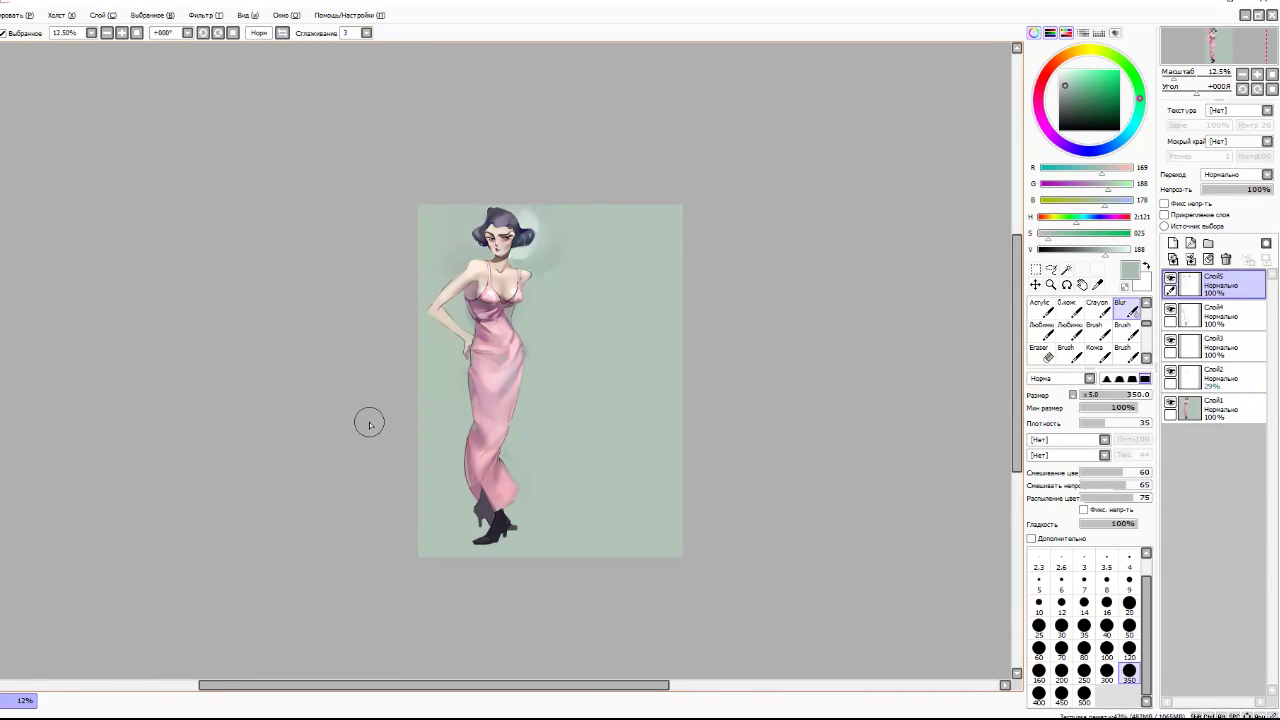
- Paint a pale wrist highlight and mauve shading under the bent forearm at size 50, and blend the arm with Blur at size 100
scroll(378, 349, up, 4)
key(b)
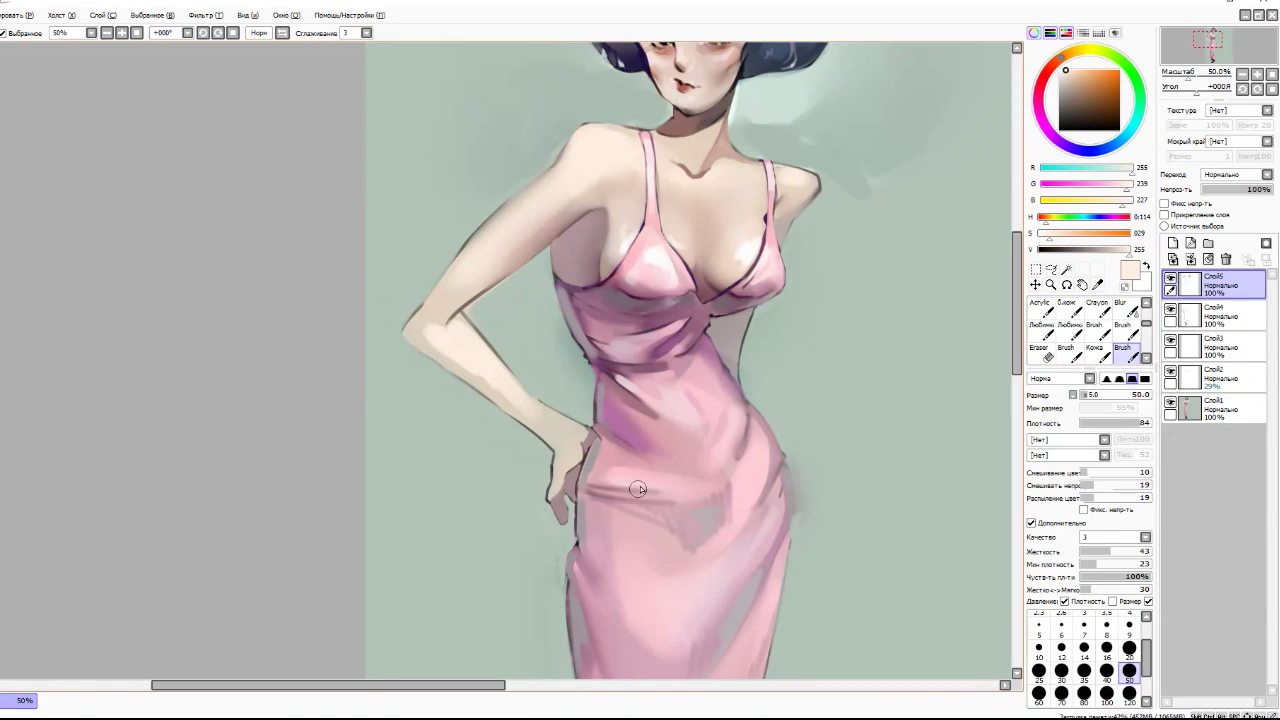
alt+click(702, 446)
mouse_move(445, 345)
mouse_down()
mouse_move(465, 372)
mouse_move(440, 360)
mouse_move(483, 374)
mouse_up()
key(b)
click(1107, 648)
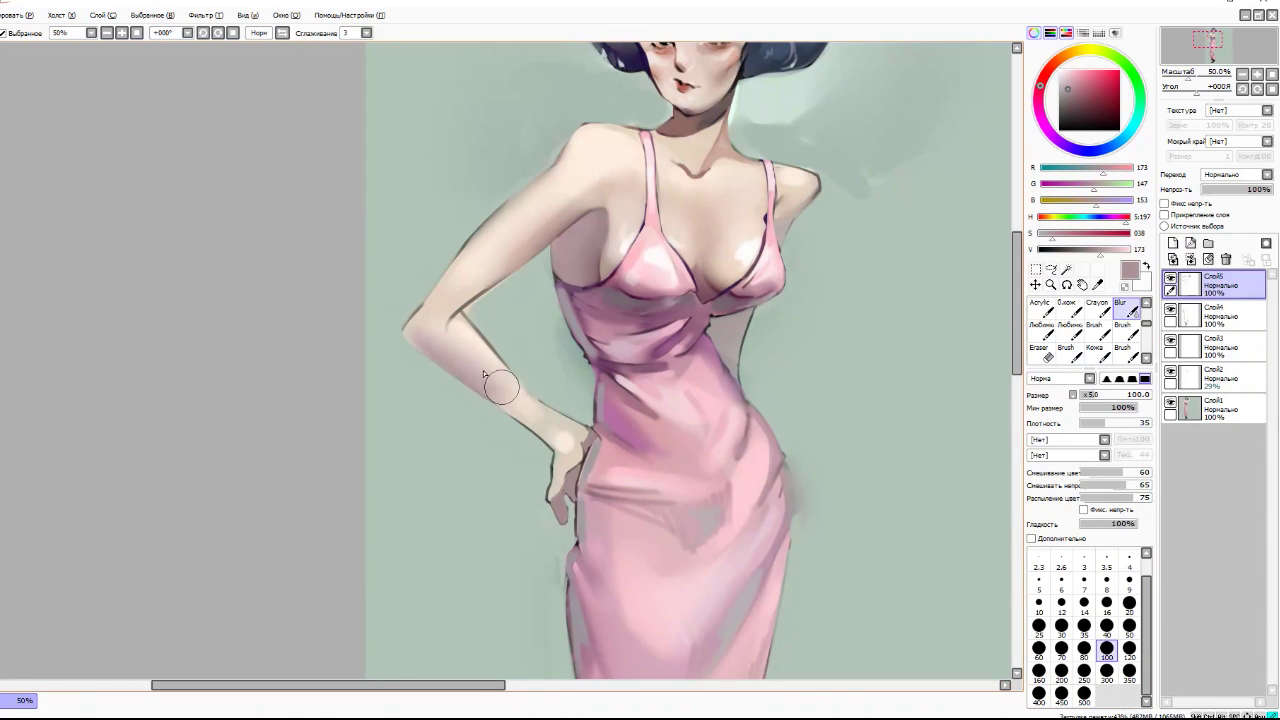
alt+click(470, 300)
mouse_move(430, 290)
mouse_down()
mouse_move(460, 350)
mouse_move(520, 402)
mouse_up()
- Mirror the canvas view, paint brownish-pink shadows along the bent arm's inner edges, and soften them with Blur at size 50
key(minus)
key(h)
key(plus)
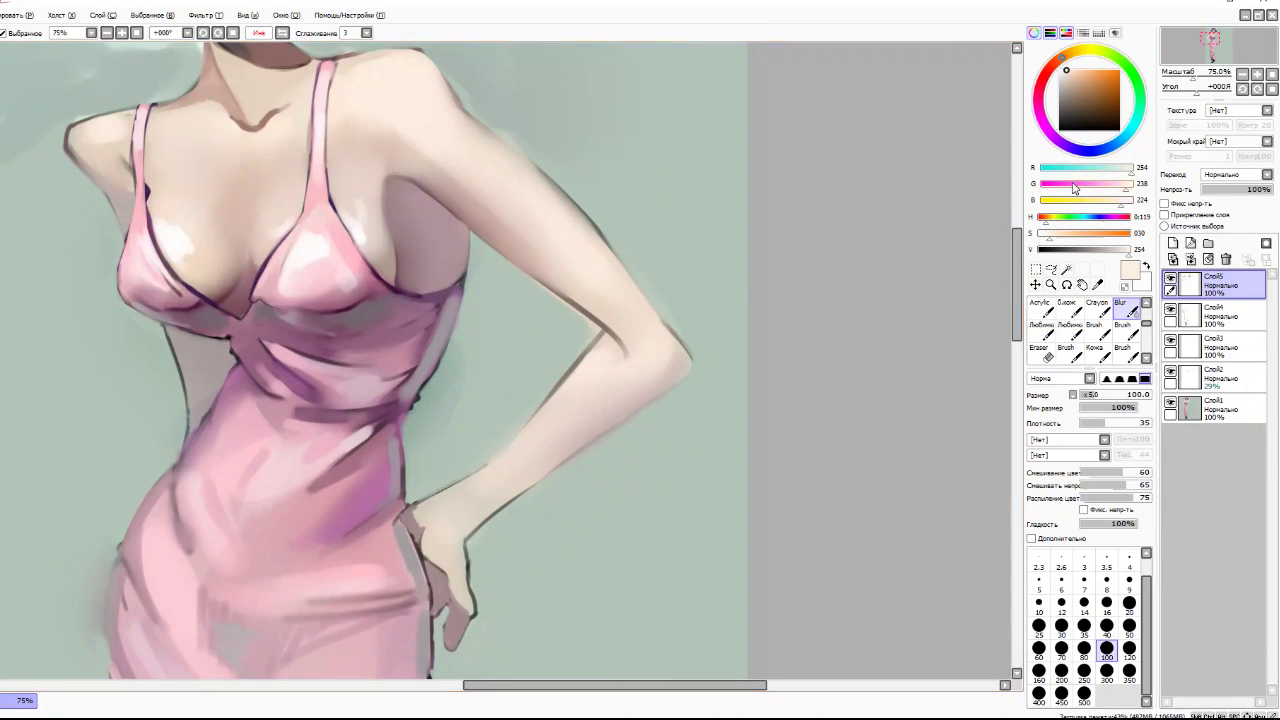
key(b)
alt+click(515, 260)
mouse_move(540, 278)
mouse_down()
mouse_move(590, 342)
mouse_move(625, 355)
mouse_move(563, 390)
mouse_move(579, 368)
mouse_move(490, 465)
mouse_up()
key(v)
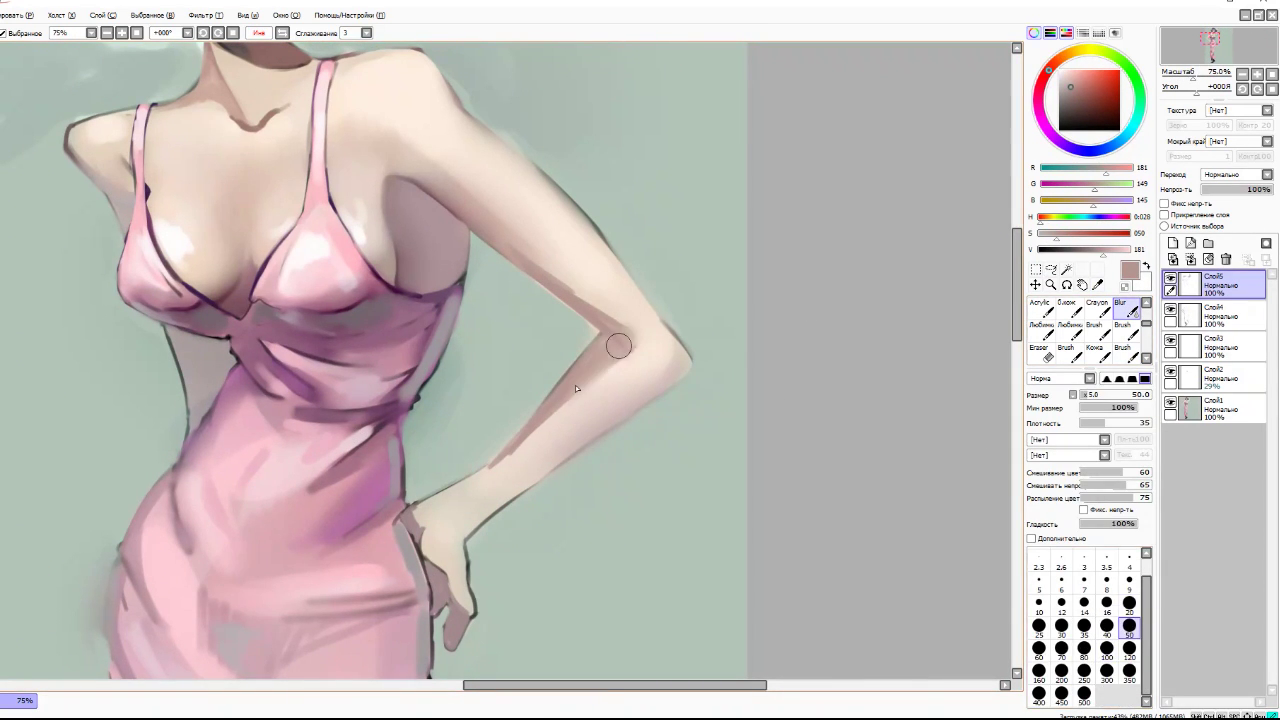
drag(575, 388, 509, 457)
- Clean up the bent arm's outer edge with sampled background green at size 20
click(1140, 357)
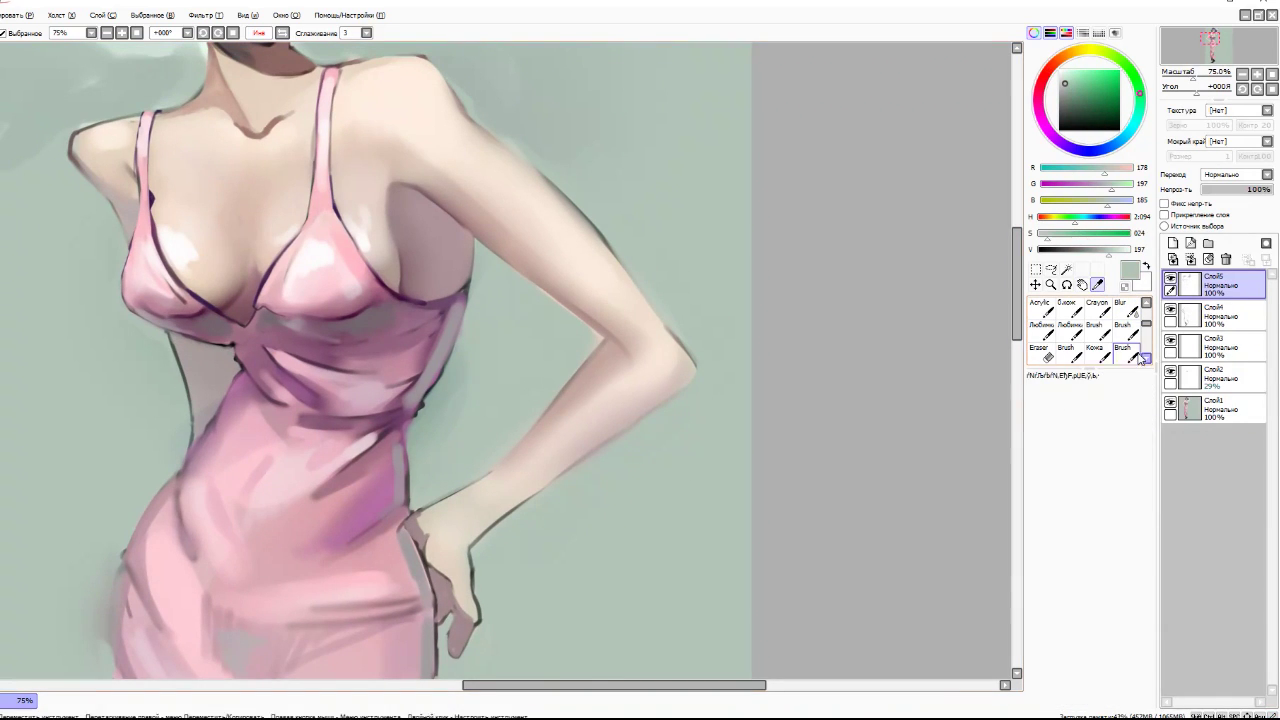
click(1140, 357)
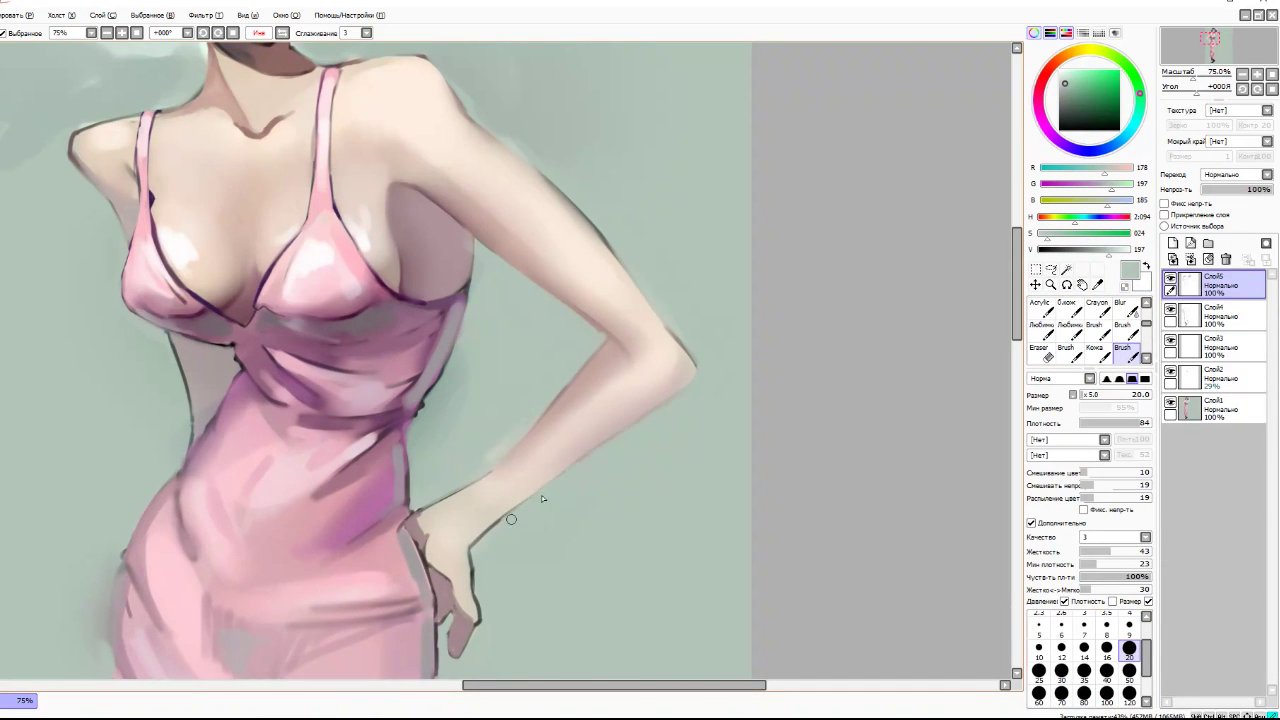
drag(578, 178, 604, 240)
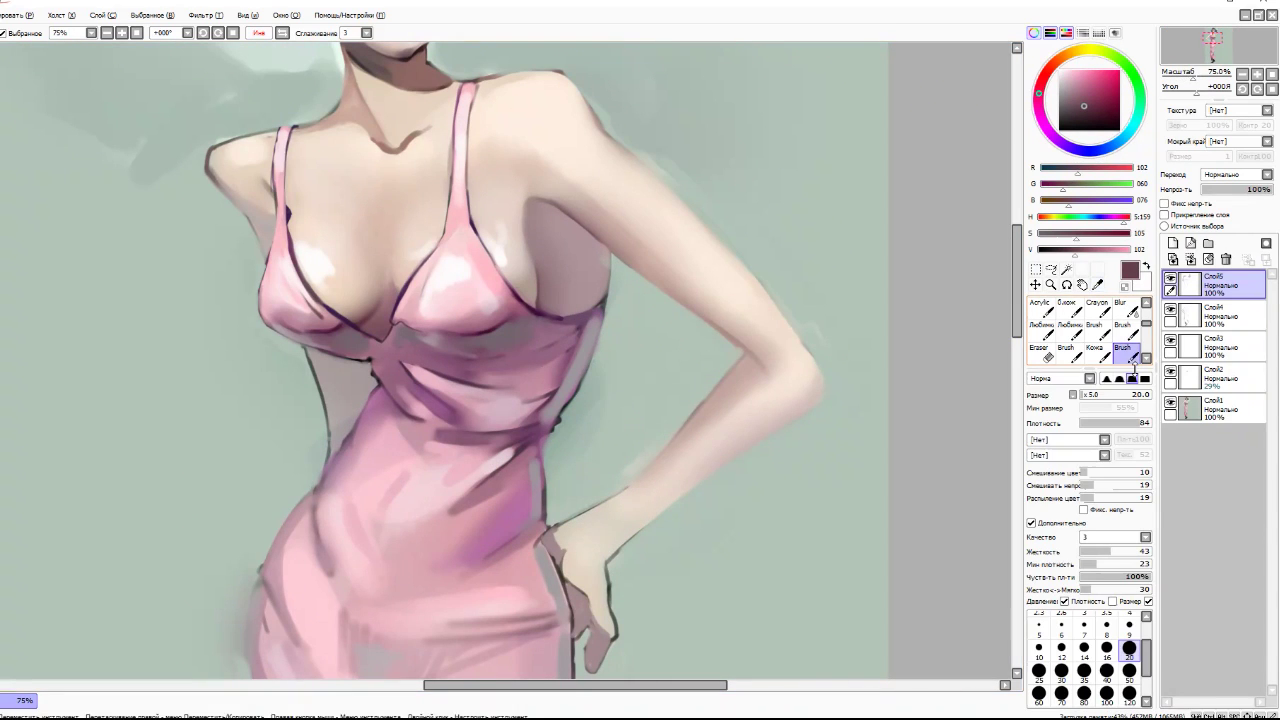
- Outline the inner elbow and the forearm's edge in dark mauve at size 9, and flip the view to check them
key(bracketleft)
key(bracketleft)
key(bracketleft)
key(bracketleft)
key(bracketleft)
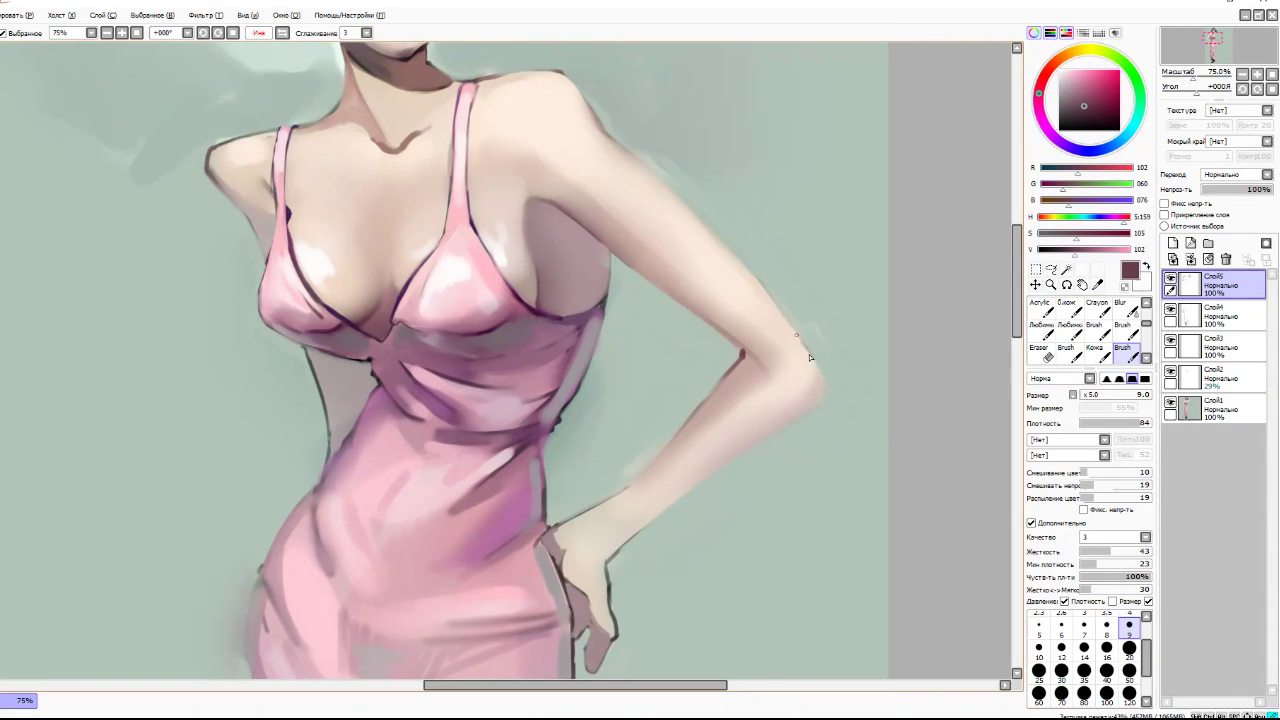
drag(688, 490, 607, 565)
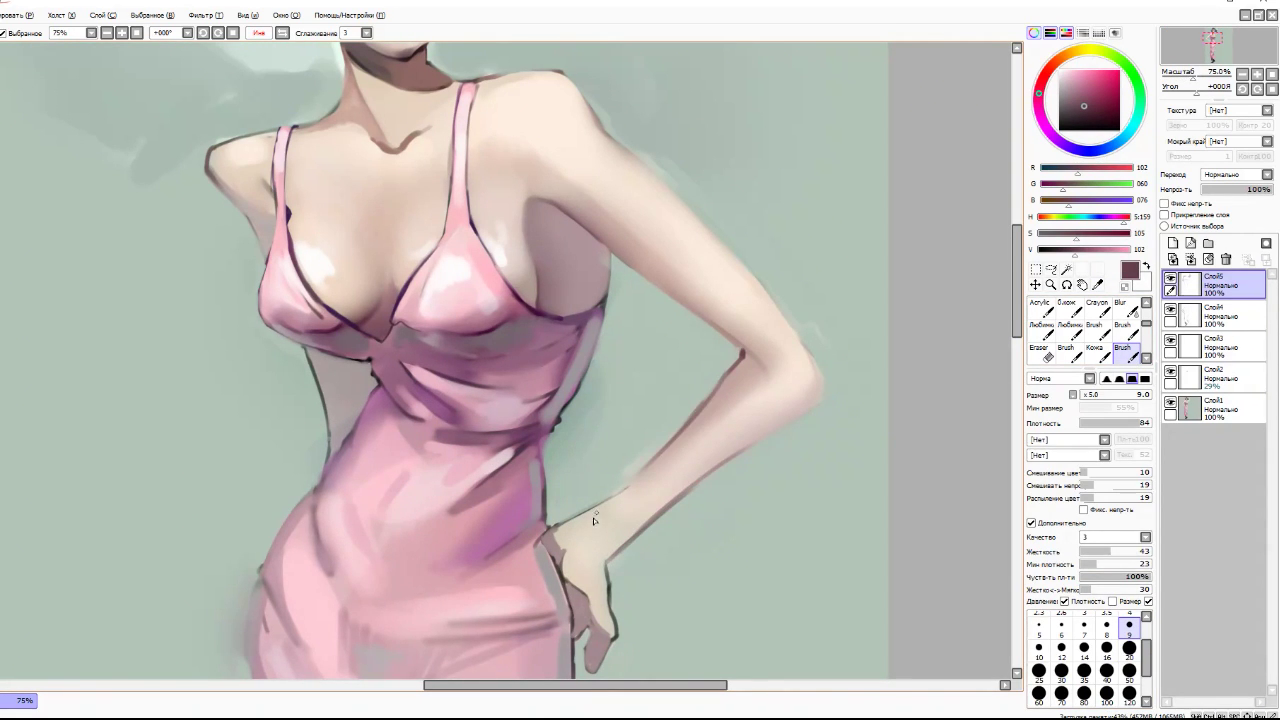
key(h)
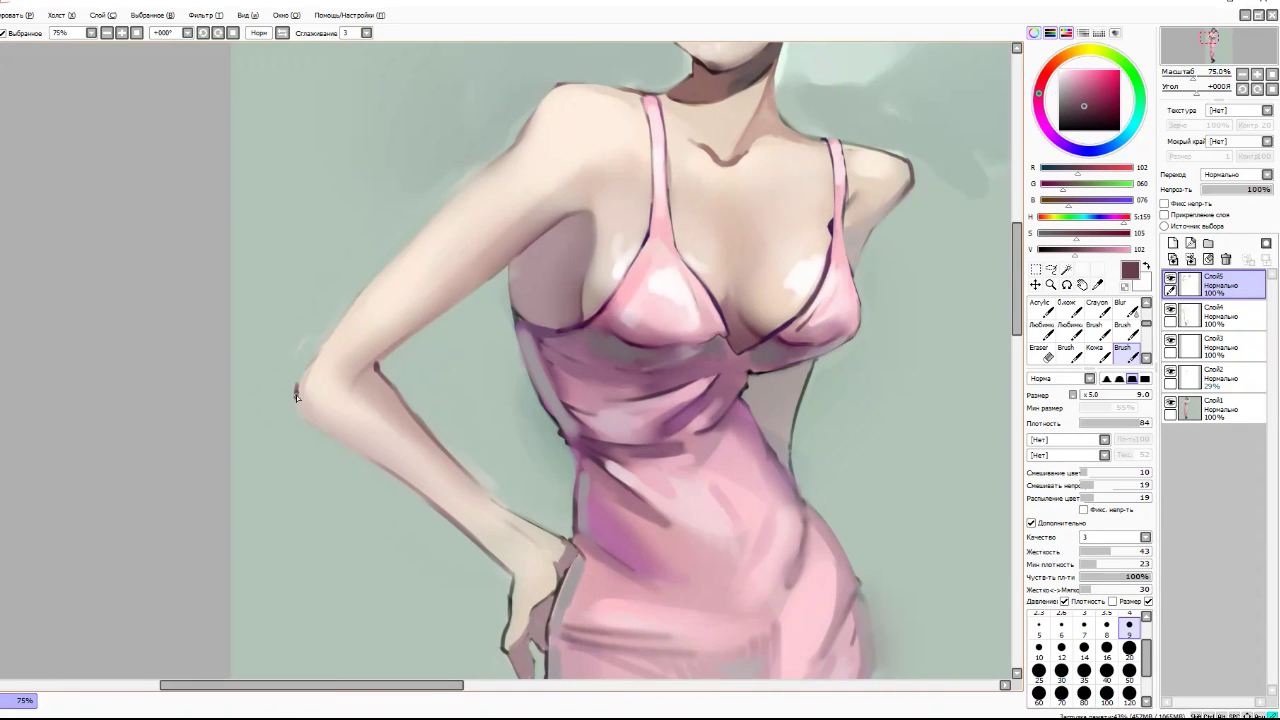
- Paint pale skin highlights on the elbow, forearm and hand at size 20, and tidy the forearm's edge with background green
key(h)
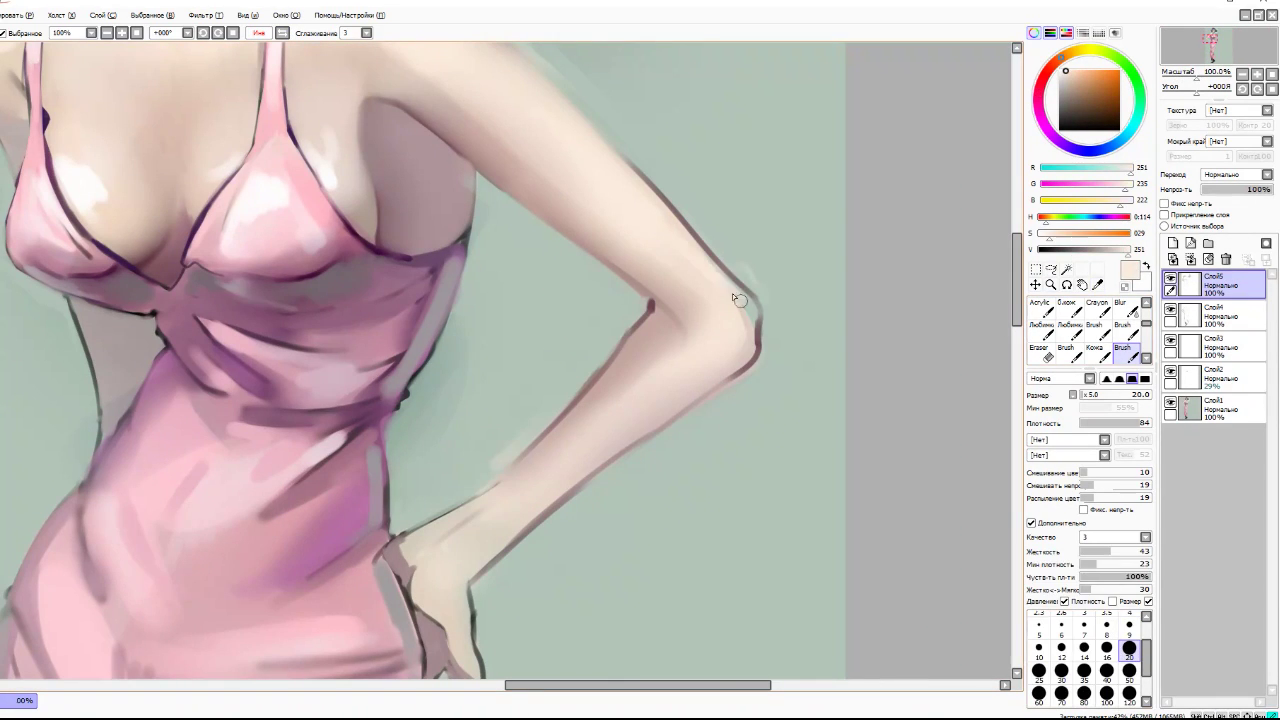
mouse_move(700, 225)
mouse_down()
mouse_move(748, 299)
mouse_move(655, 350)
mouse_up()
drag(690, 335, 610, 400)
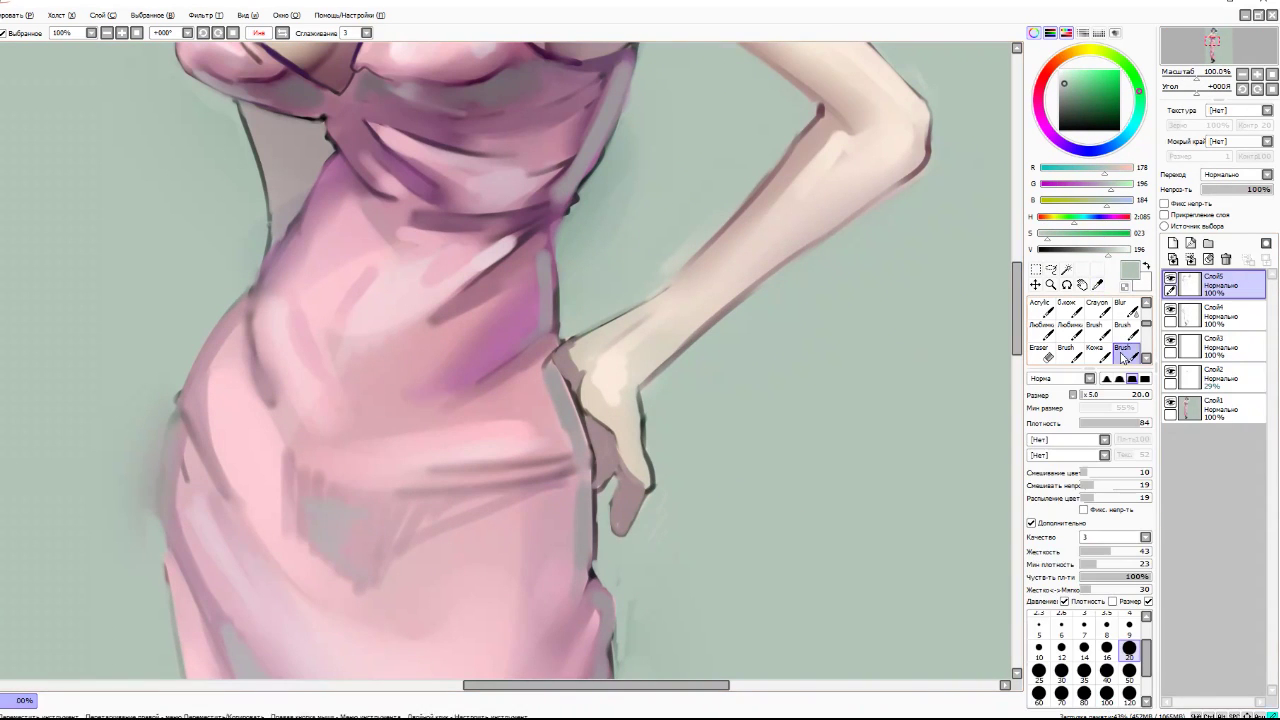
drag(752, 300, 640, 385)
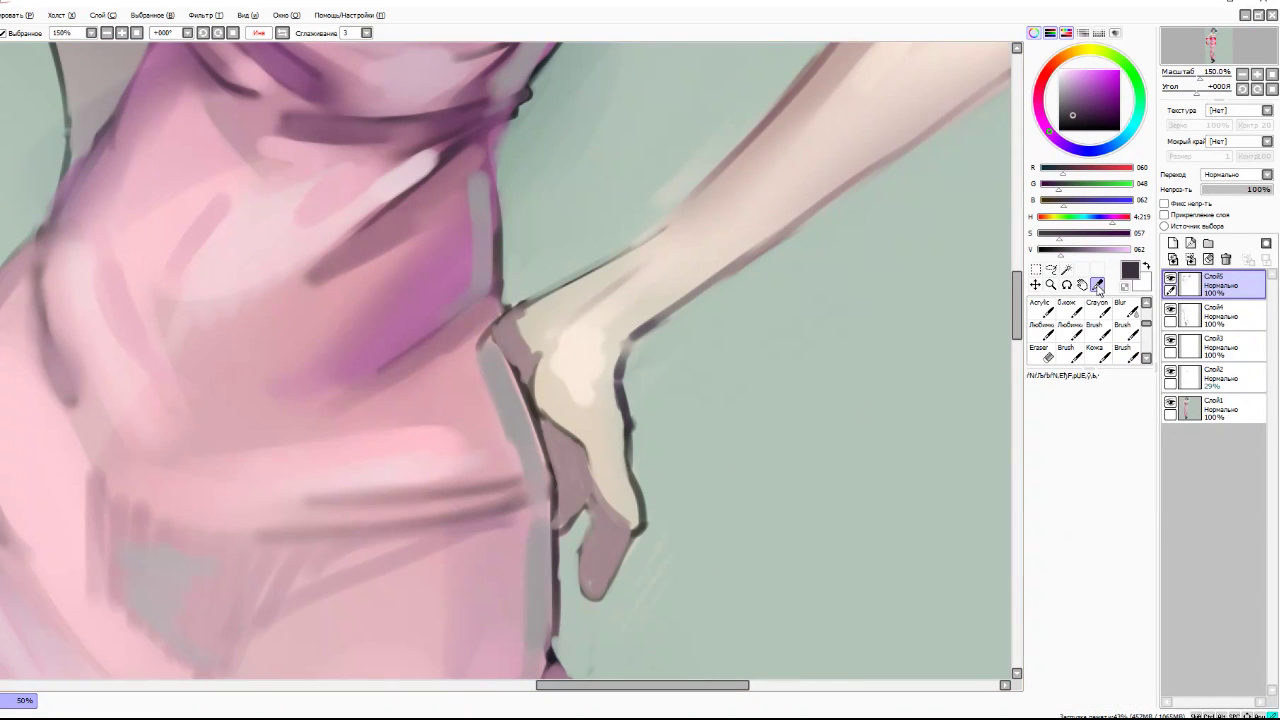
right_click(991, 331)
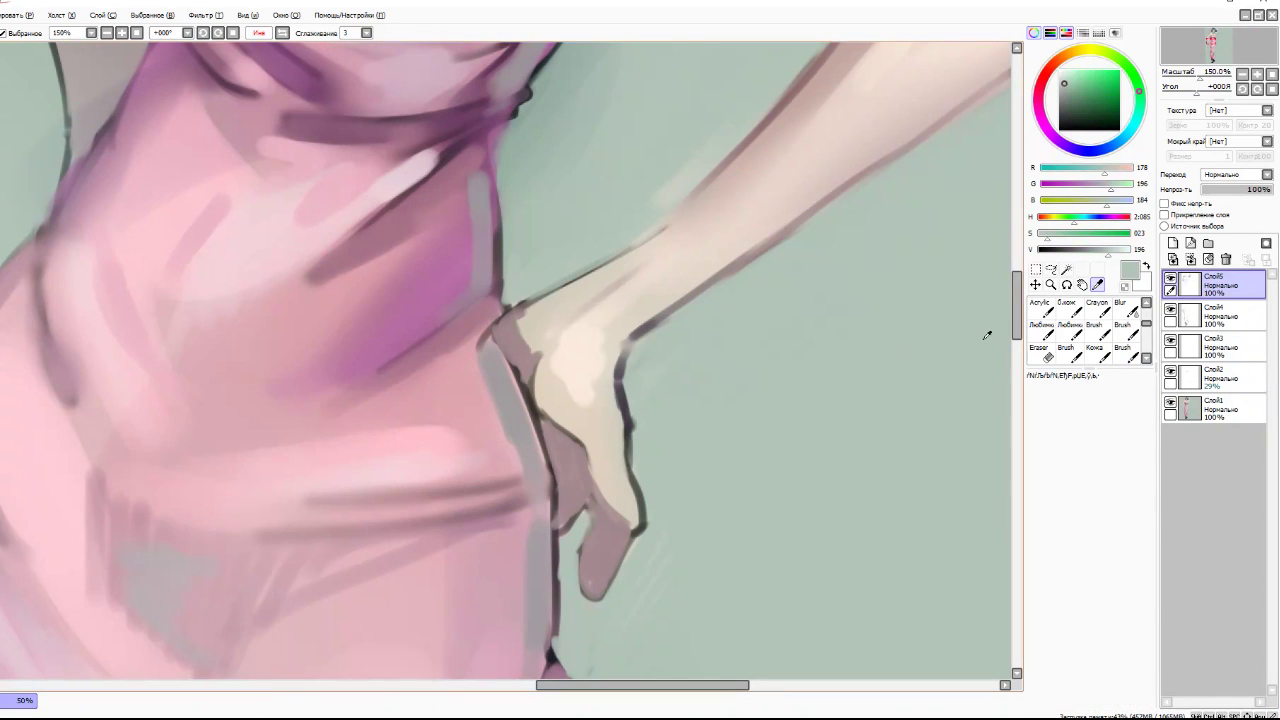